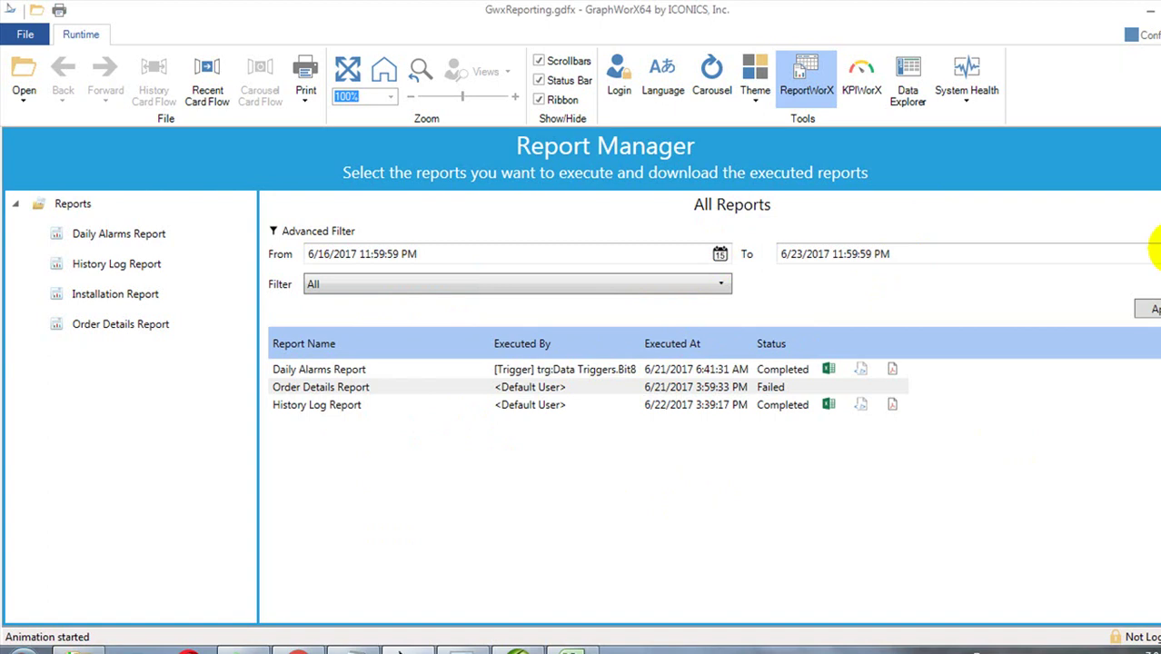
# Launch Workbench from the ICONICS Product Suite program group.
pyautogui.click(595, 471)
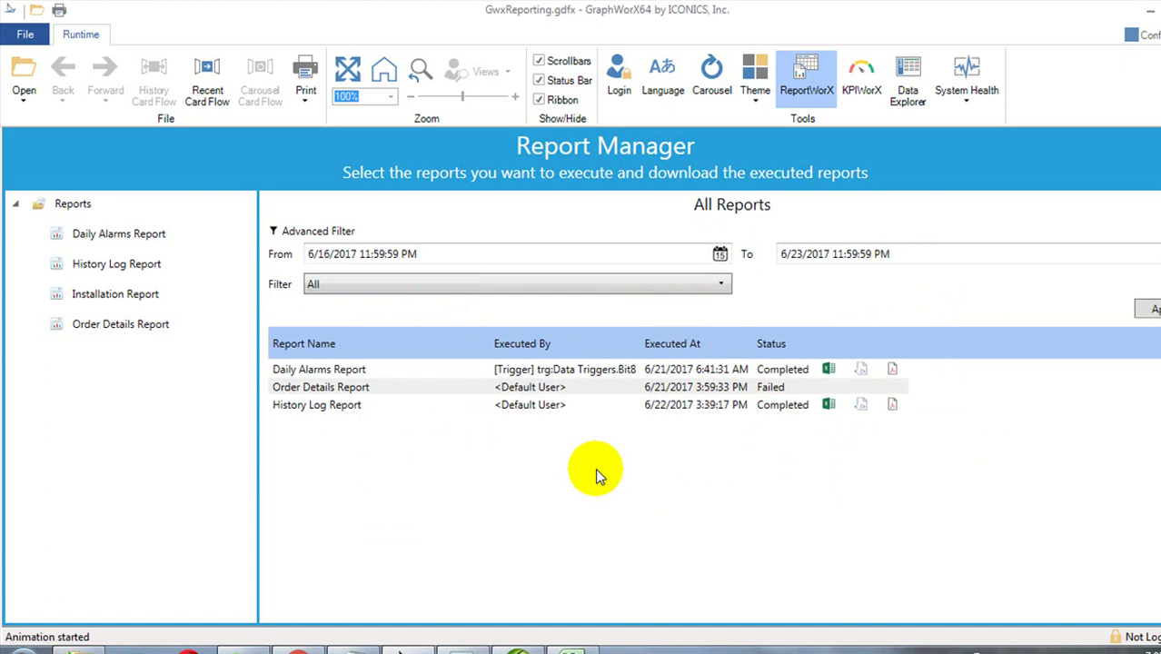
pyautogui.click(16, 641)
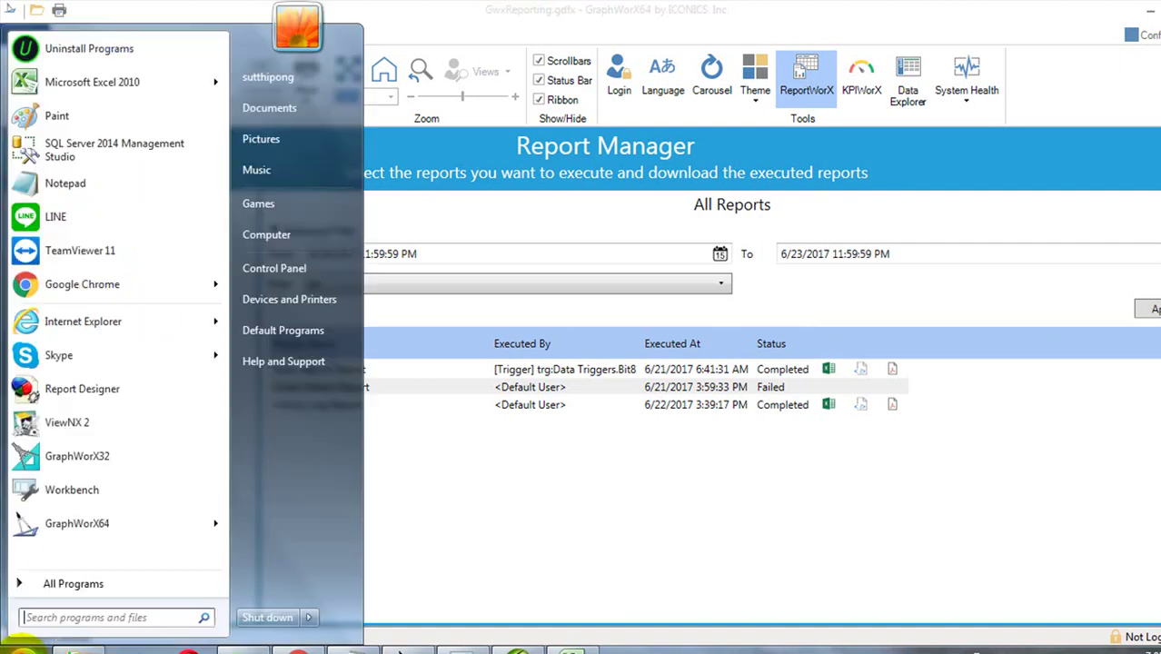
pyautogui.click(45, 586)
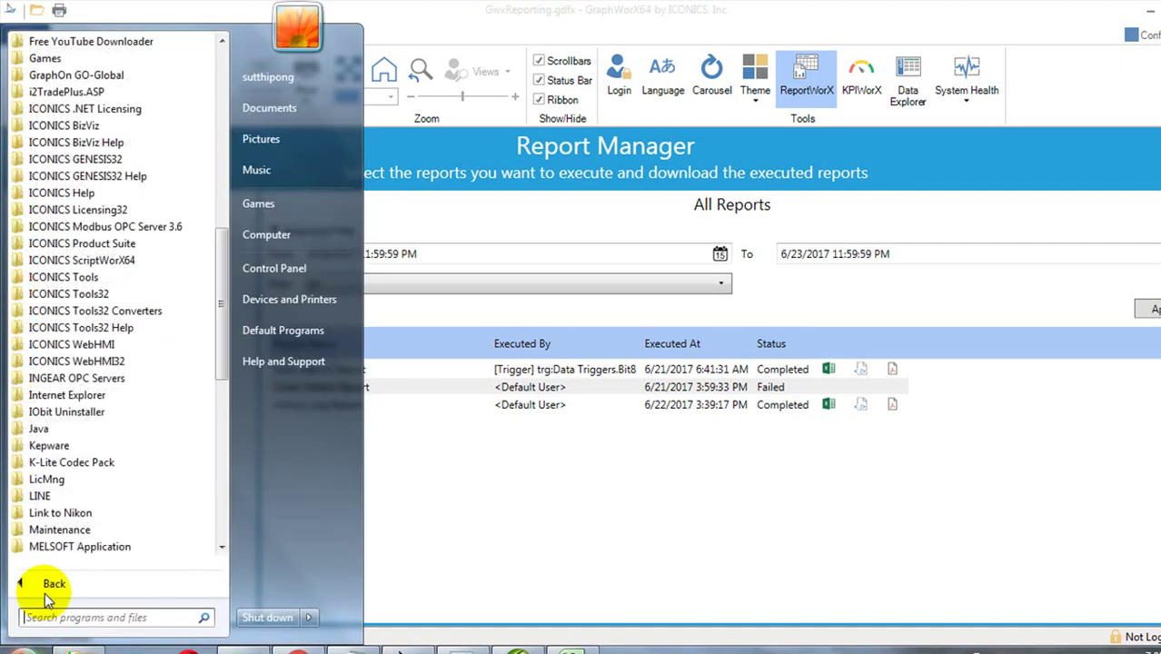
pyautogui.click(106, 245)
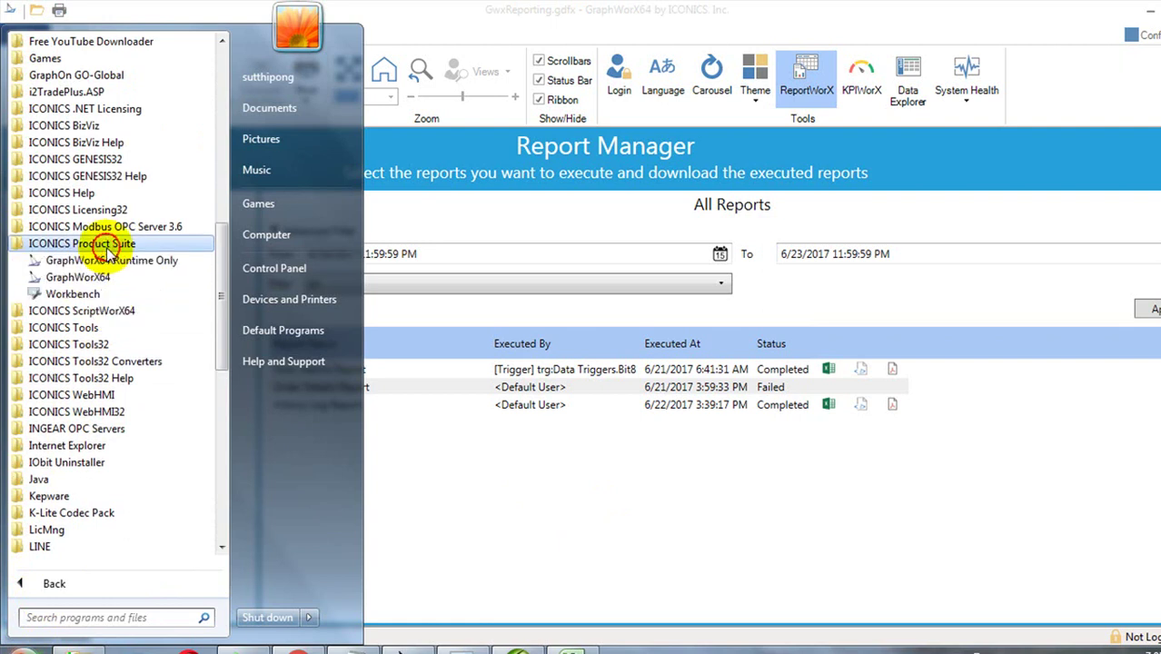
pyautogui.click(78, 298)
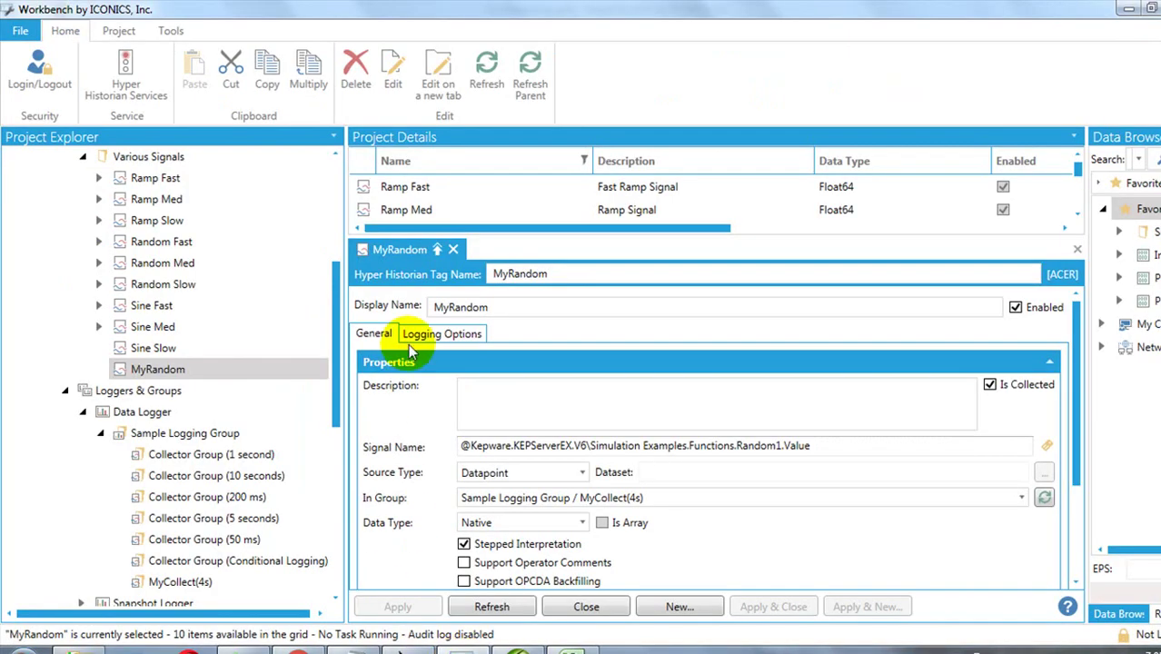
# Collapse the Historical Data and Reports branches of MyProject, select Historical Data, and close the open MyRandom tag configuration.
pyautogui.moveTo(334, 290); pyautogui.dragTo(297, 182)
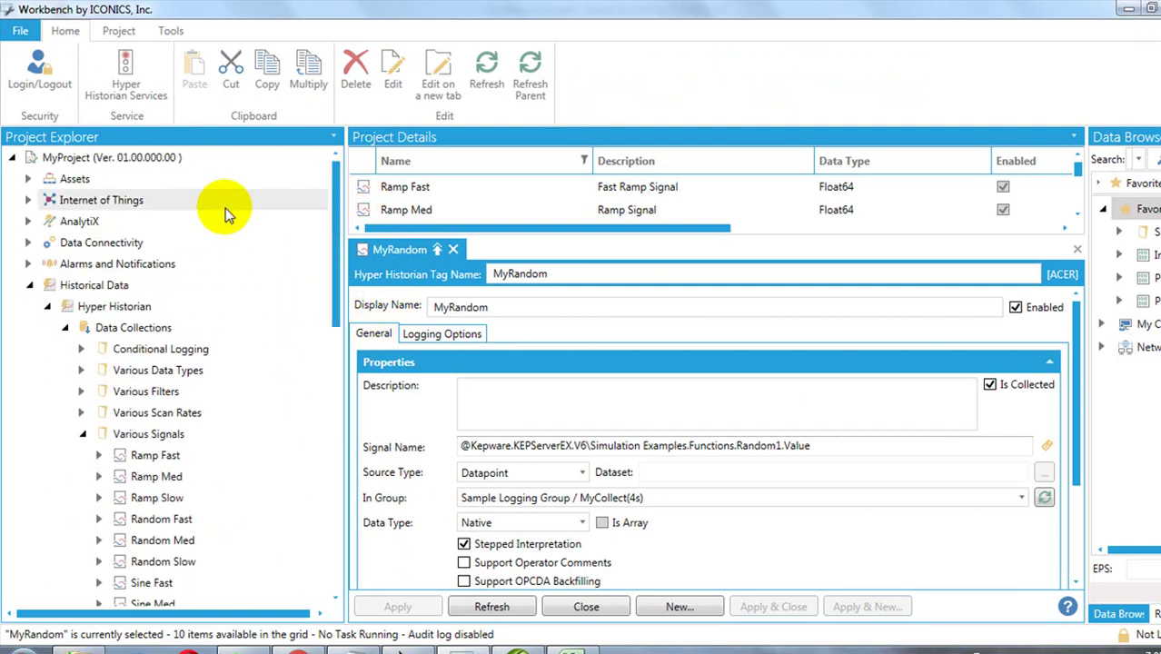
pyautogui.click(30, 286)
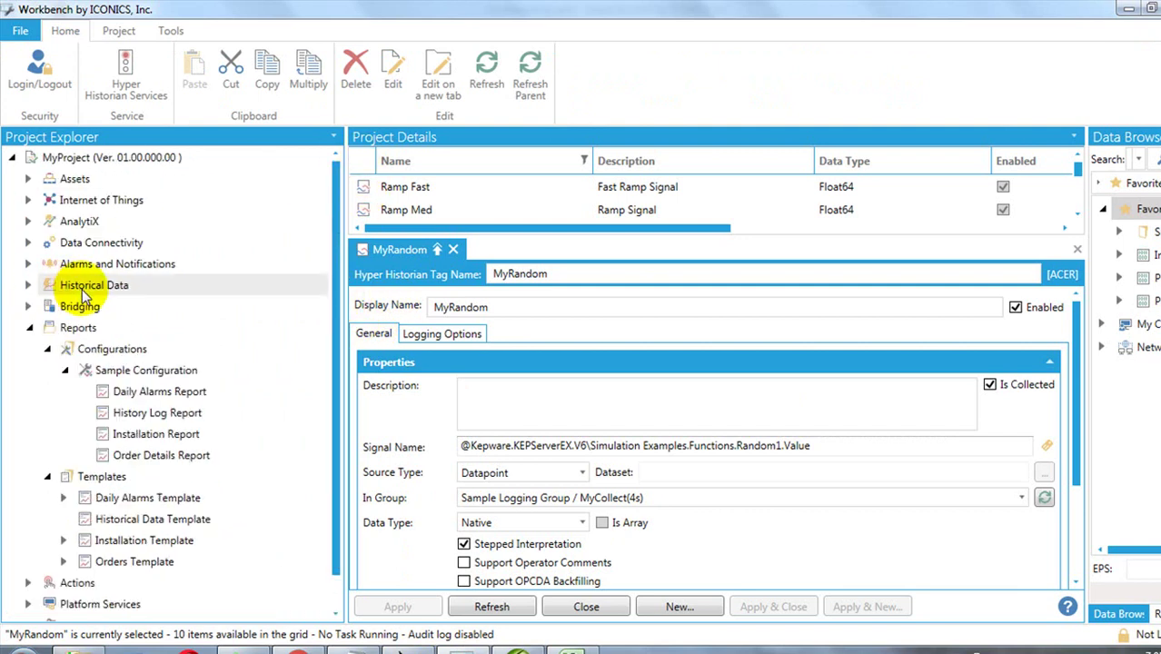
pyautogui.click(30, 333)
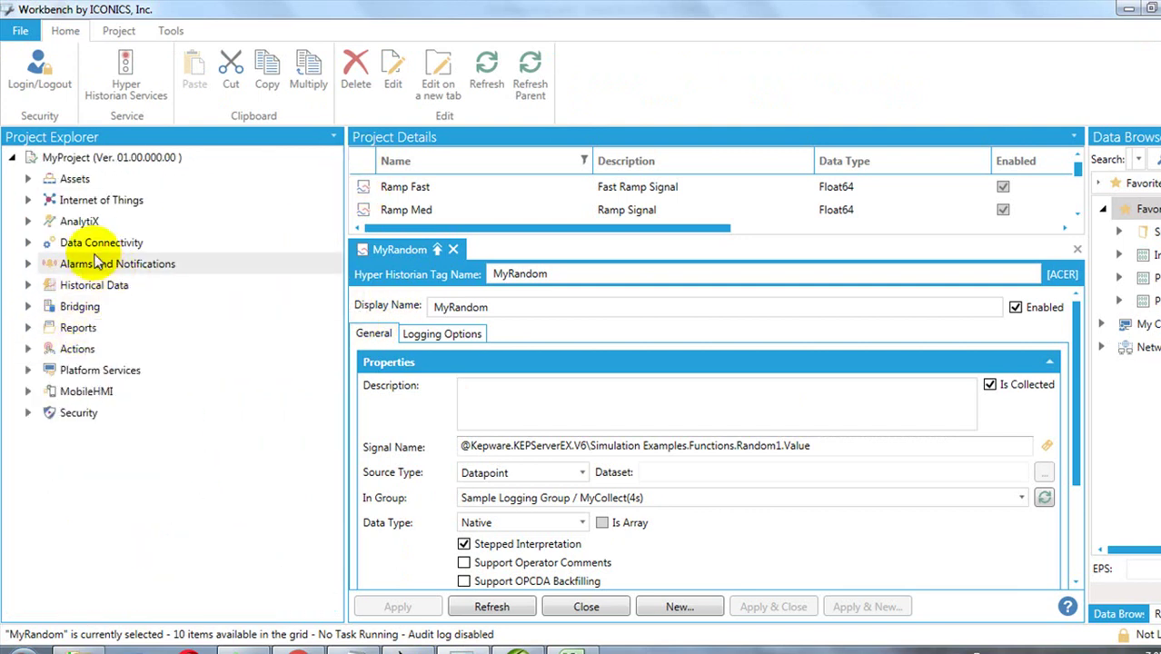
pyautogui.click(83, 287)
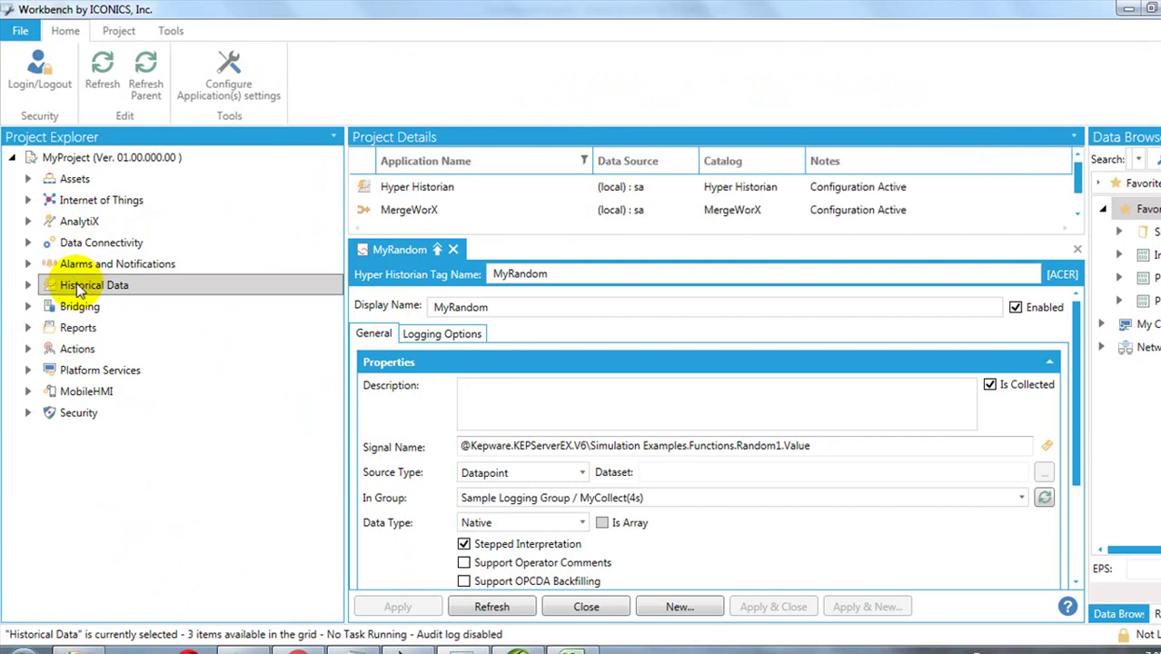
pyautogui.click(452, 249)
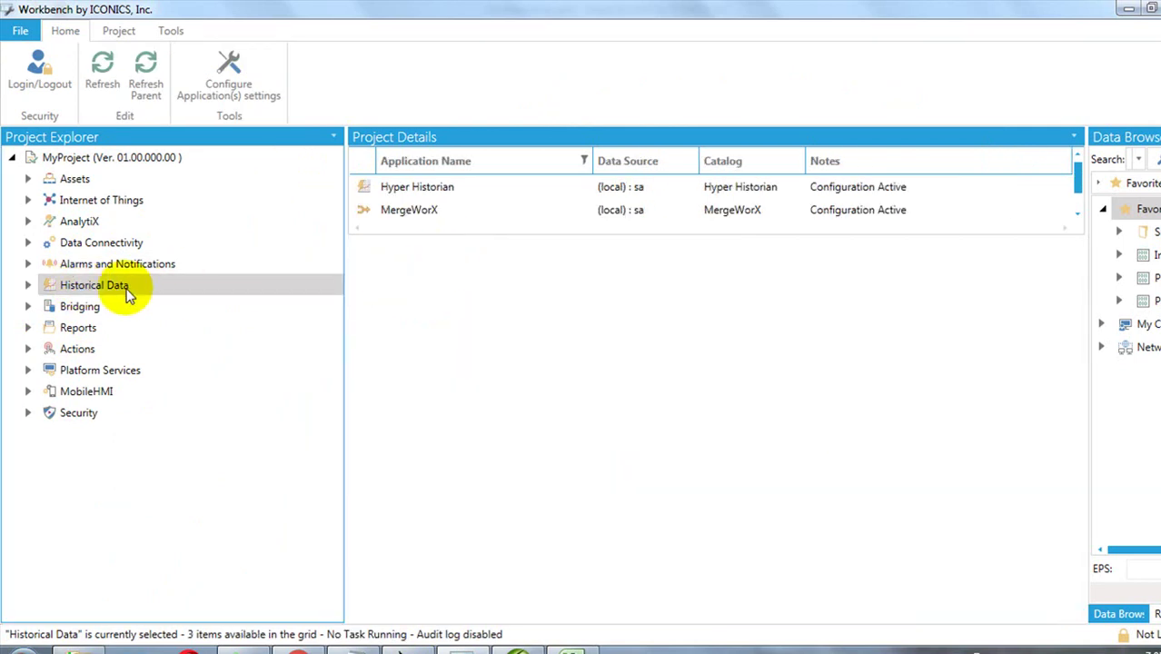
# Expand Historical Data to the main Hyper Historian nodes, with Data Collections and Loggers & Groups collapsed.
pyautogui.click(28, 284)
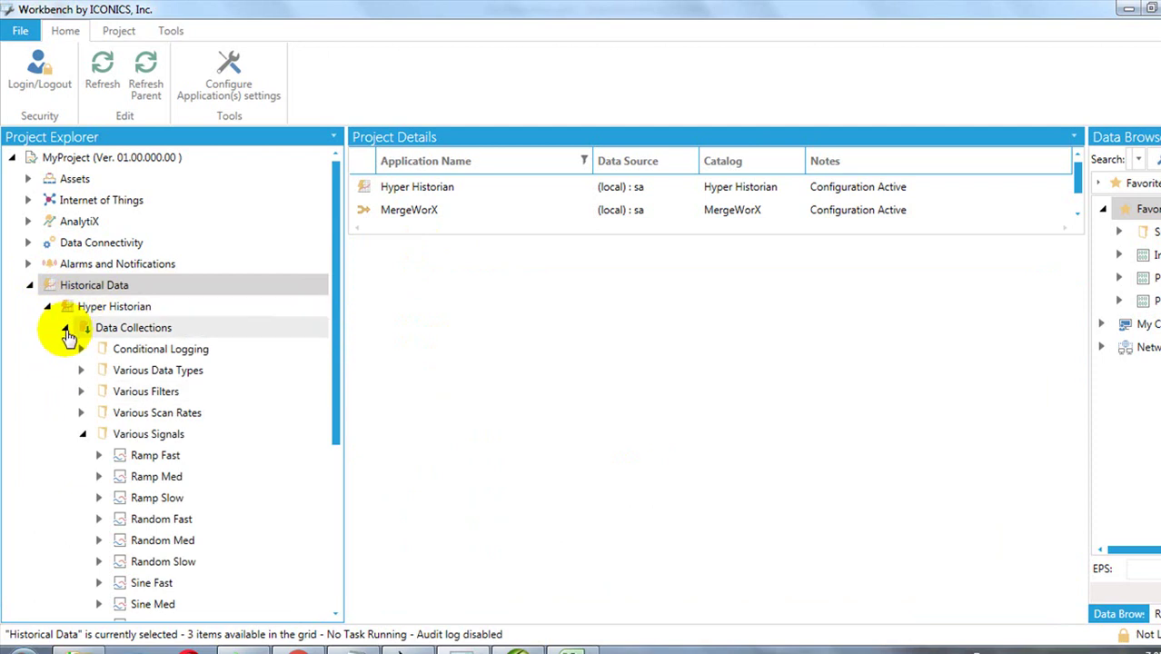
pyautogui.click(65, 329)
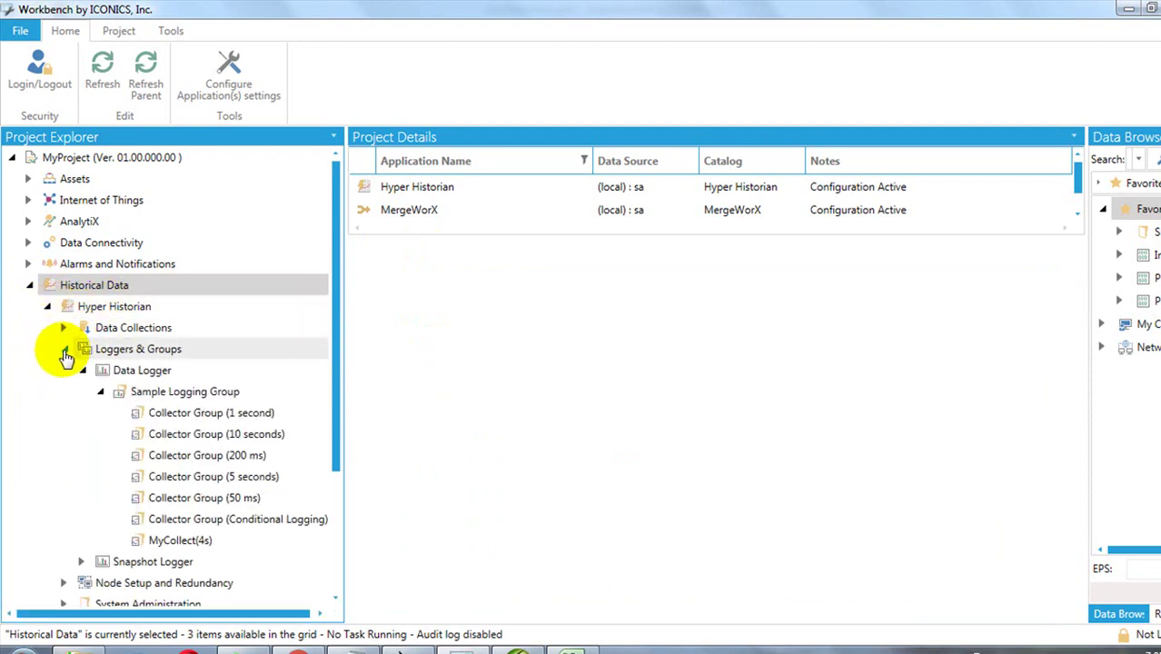
pyautogui.click(64, 349)
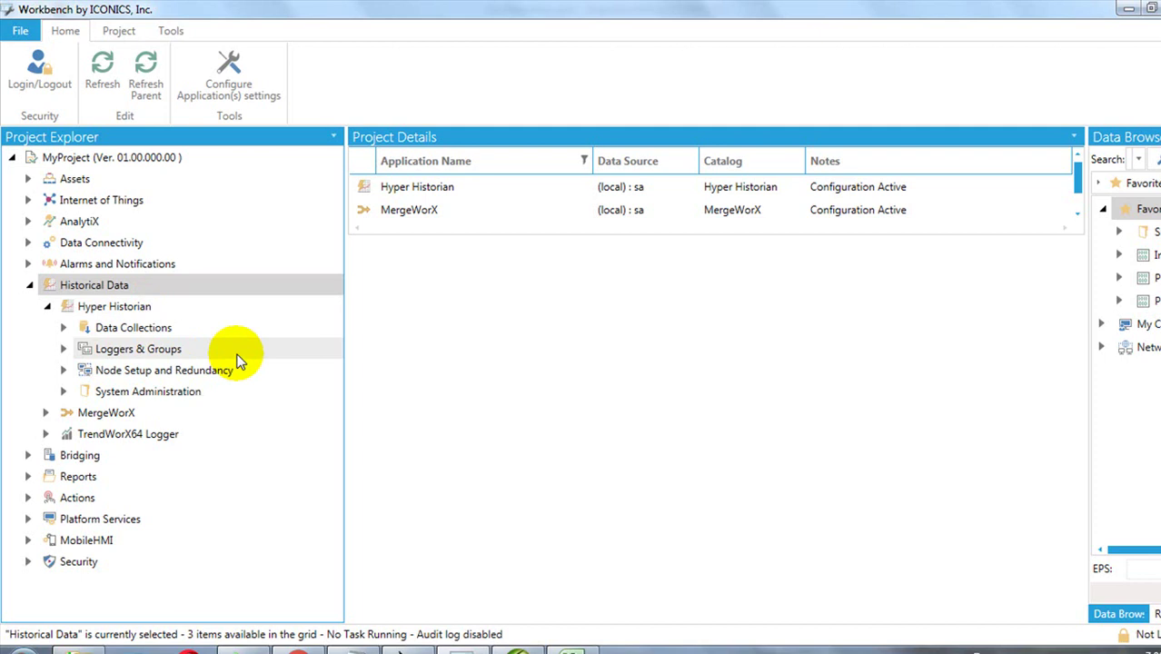
# Expand Loggers & Groups under Hyper Historian and select the Sample Logging Group of the Data Logger.
pyautogui.click(107, 328)
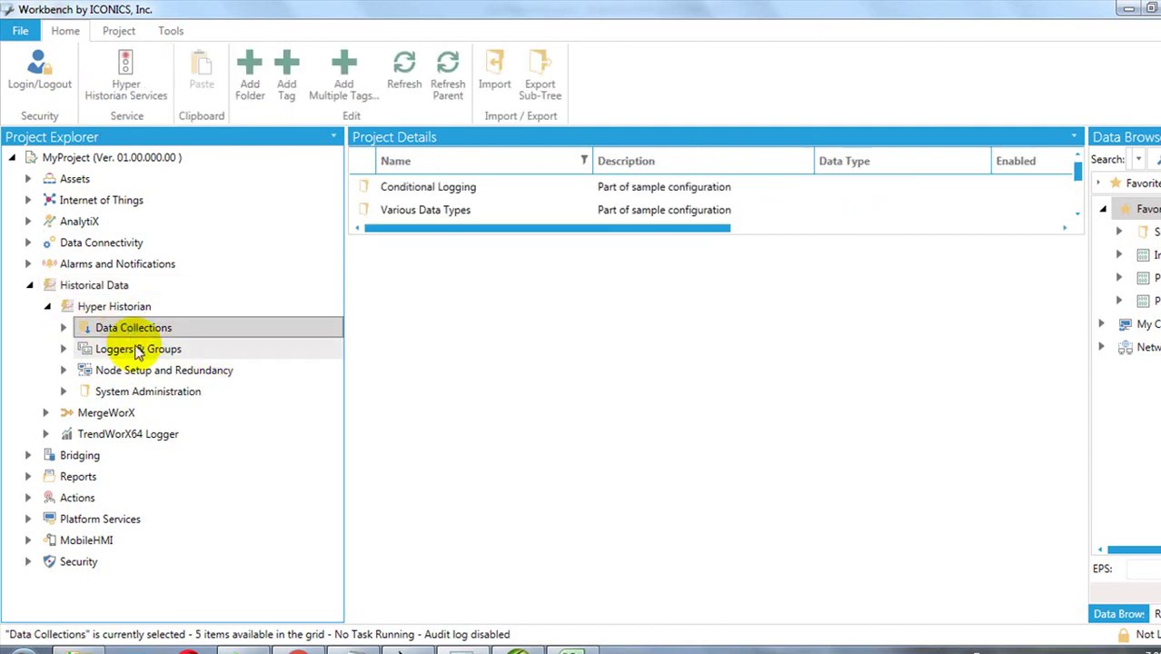
pyautogui.click(159, 354)
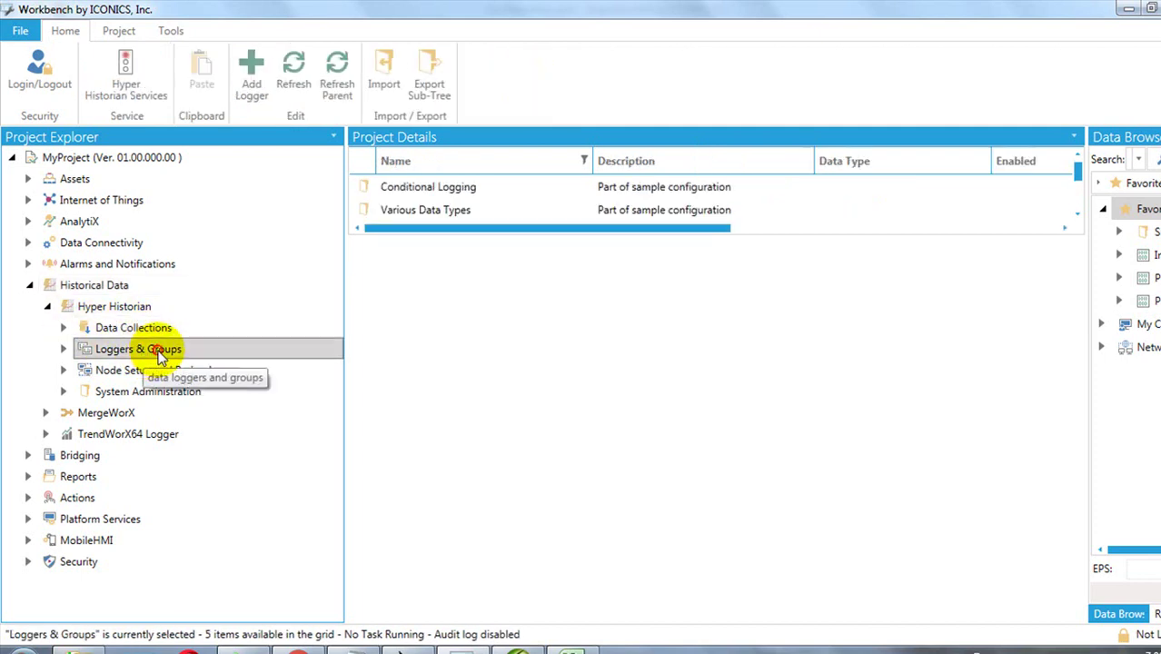
pyautogui.click(66, 351)
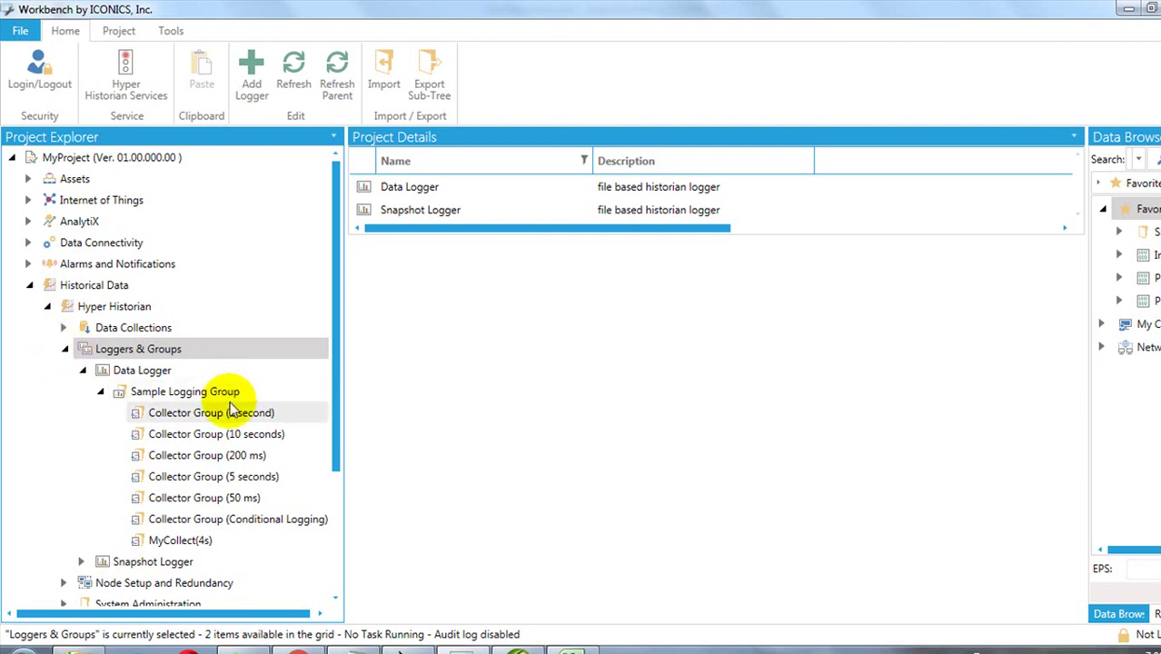
pyautogui.click(190, 391)
pyautogui.click(162, 372)
pyautogui.click(187, 391)
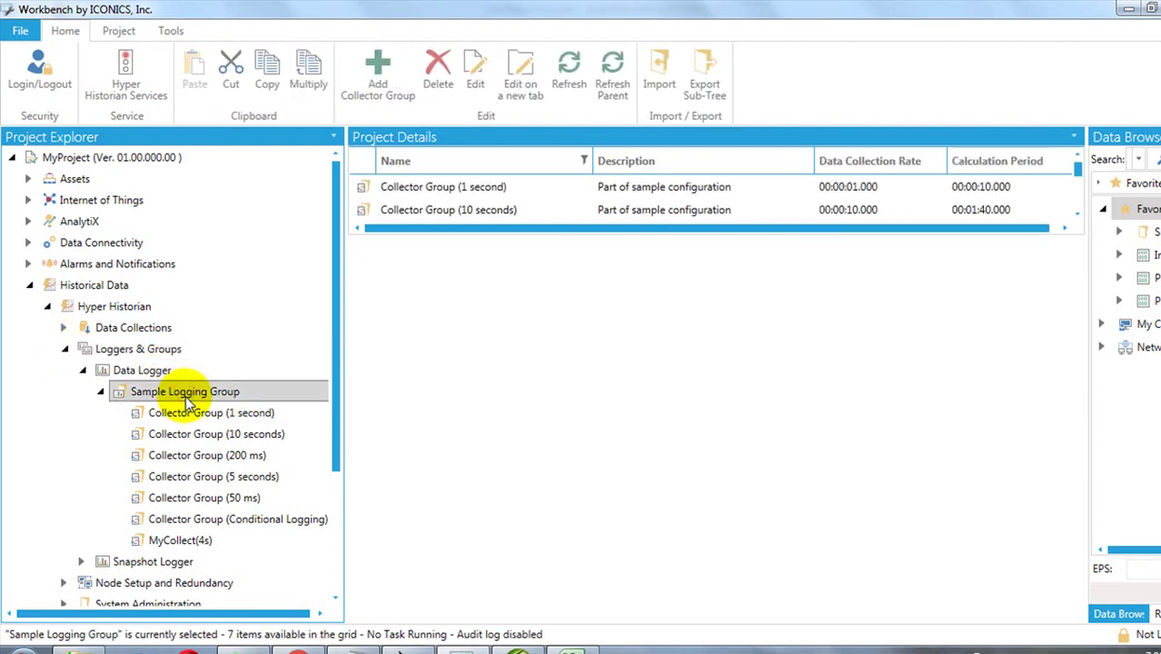
# Examine the 1 second, 10 seconds, 200 ms and 5 seconds collector groups and the commands available for Sample Logging Group.
pyautogui.click(232, 414)
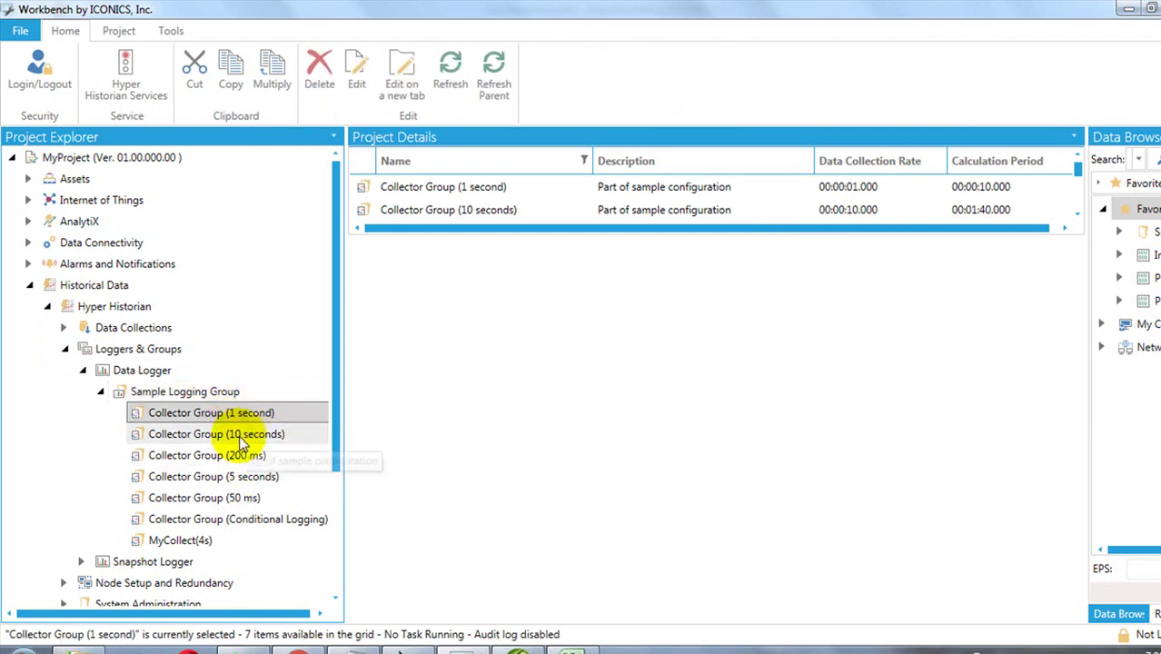
pyautogui.click(241, 434)
pyautogui.click(243, 457)
pyautogui.click(241, 478)
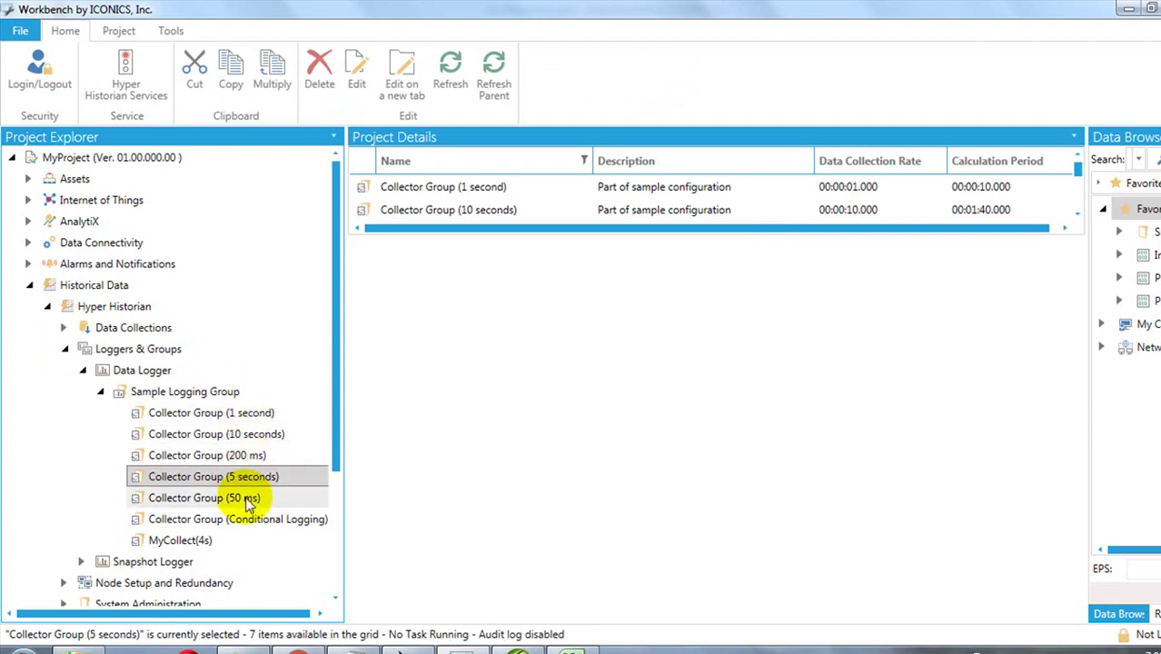
pyautogui.rightClick(229, 396)
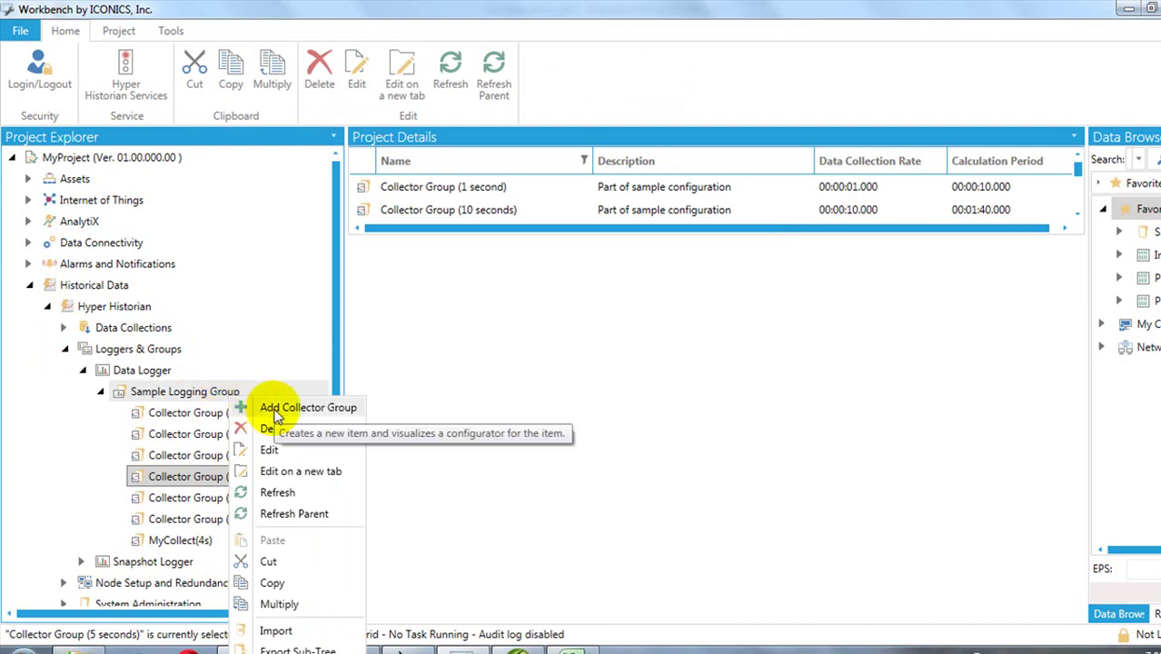
# Open the MyCollect(4s) collector group and examine its name, data collection rate and calculation period.
pyautogui.click(211, 540)
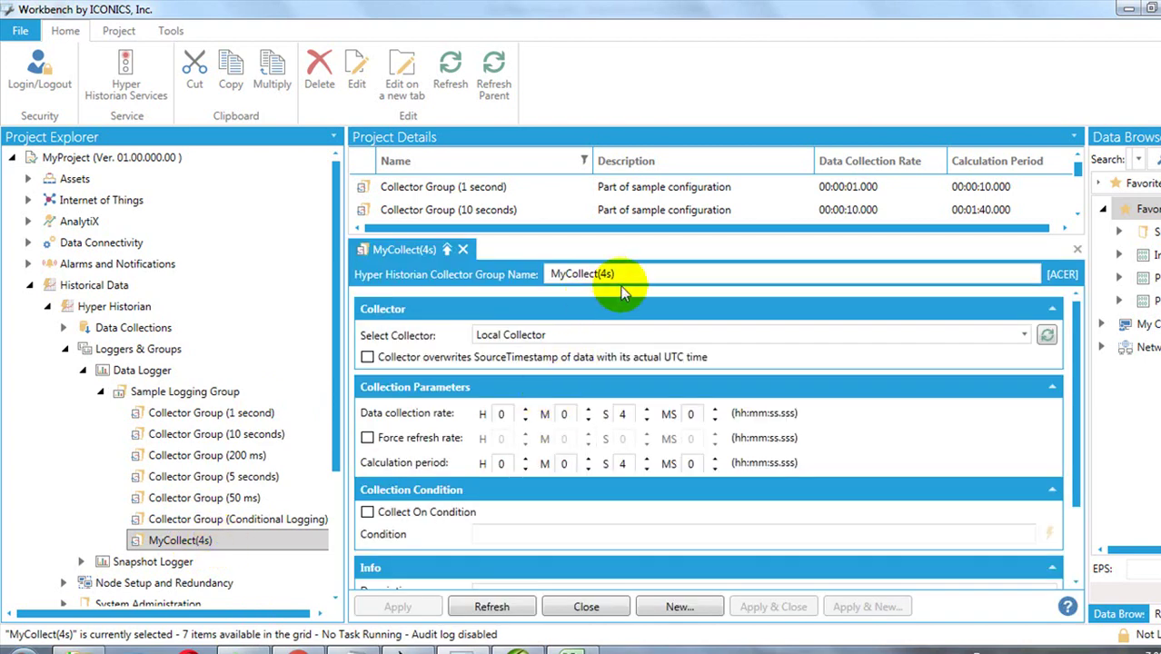
pyautogui.moveTo(622, 272); pyautogui.dragTo(488, 275)
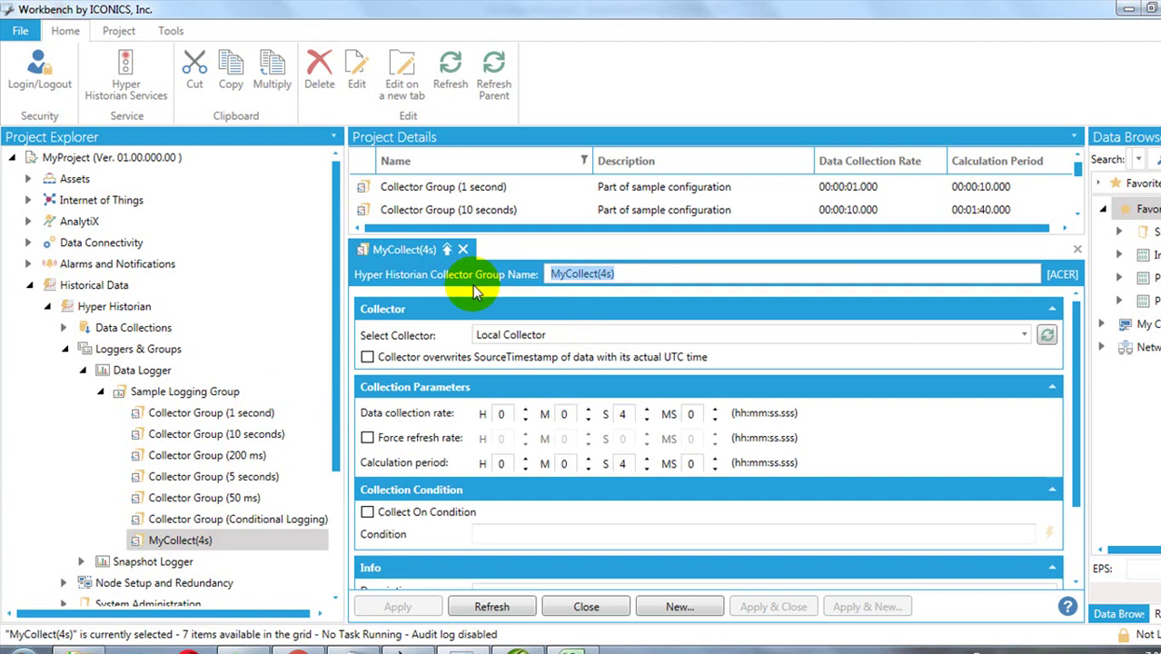
pyautogui.click(618, 413)
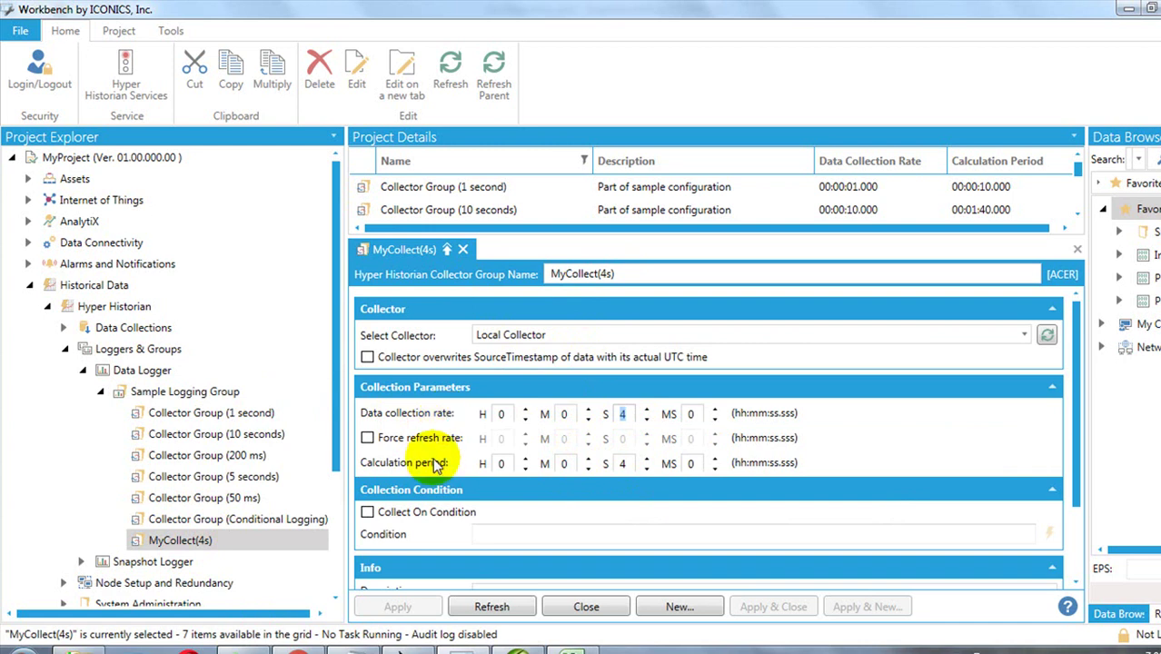
pyautogui.click(625, 464)
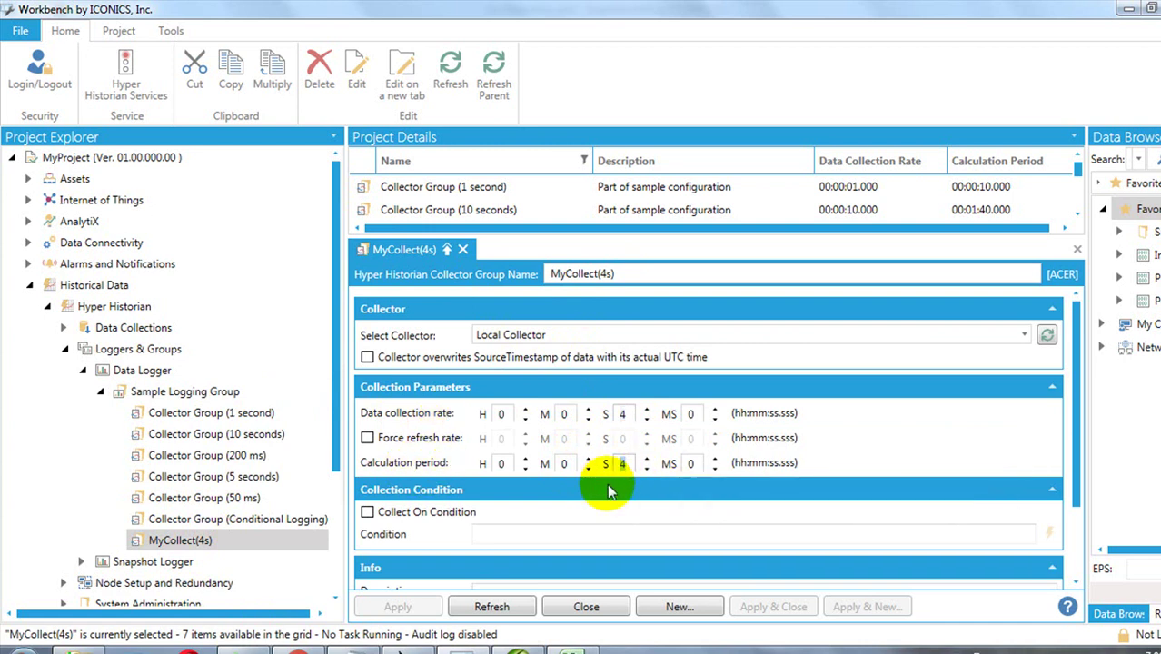
pyautogui.hotkey('ctrl', 'a')
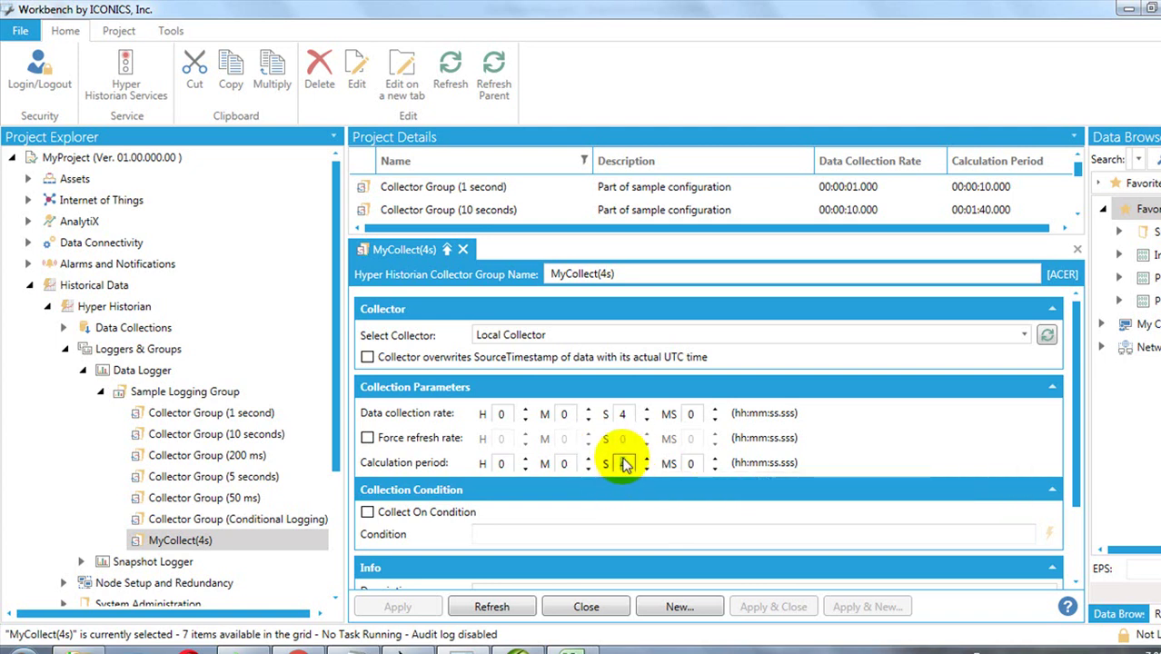
pyautogui.click(625, 415)
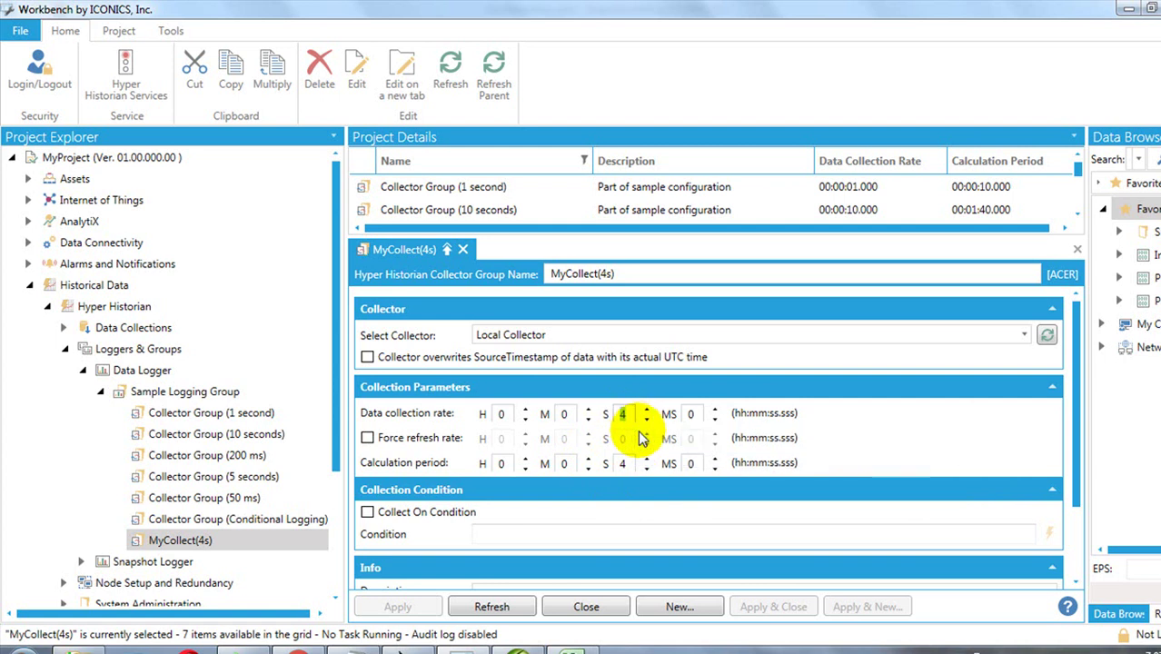
# Try a calculation period of 10 seconds for MyCollect(4s), set it back to 4 seconds, and close the collector group's configuration.
pyautogui.click(627, 464)
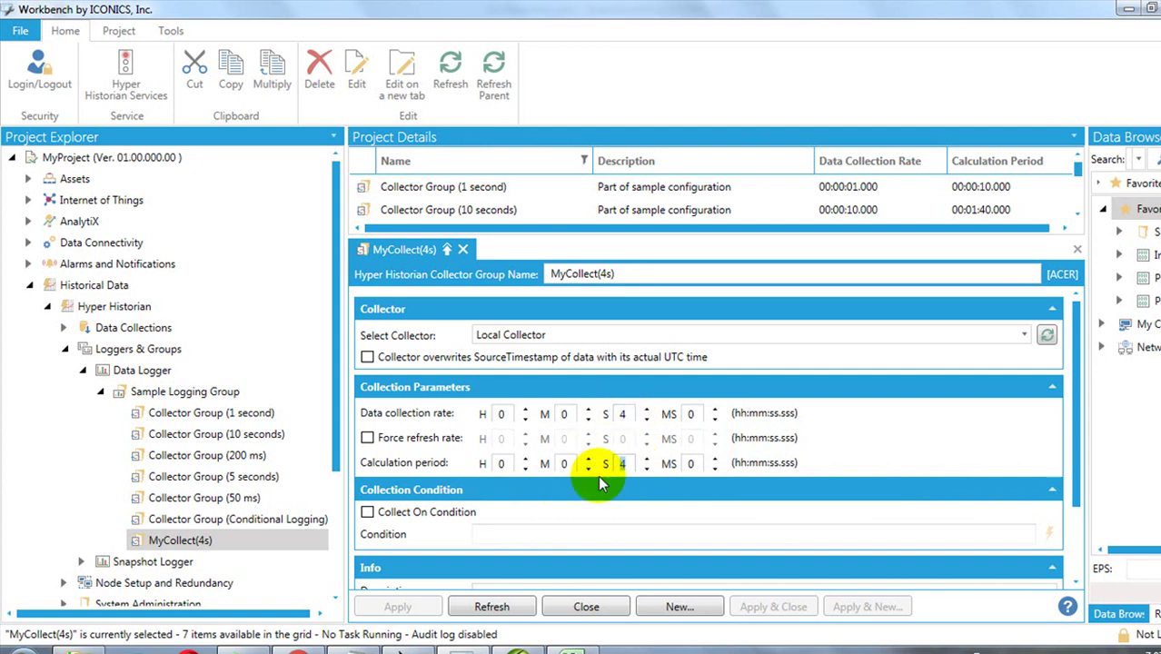
pyautogui.write('10')
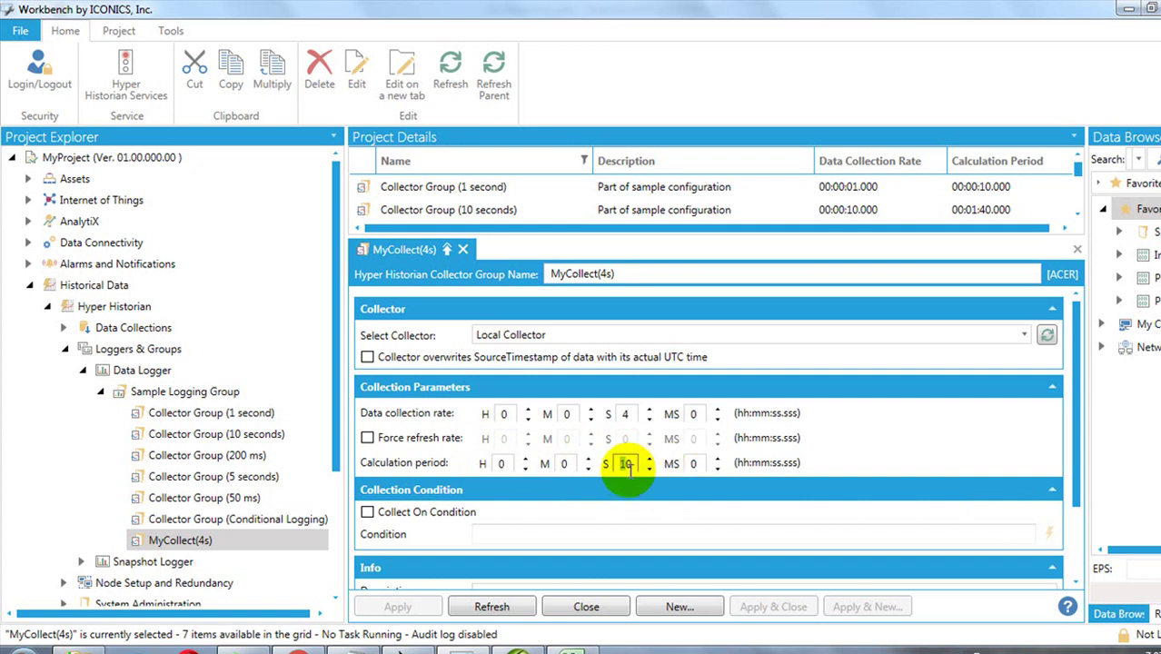
pyautogui.write('4')
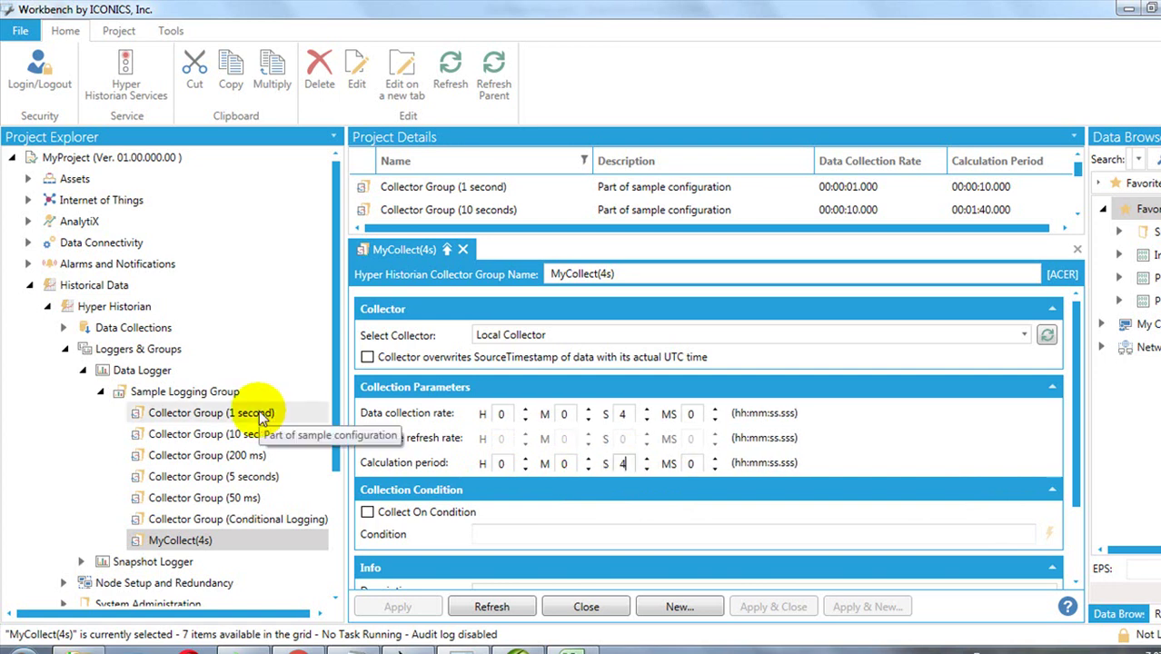
pyautogui.click(586, 607)
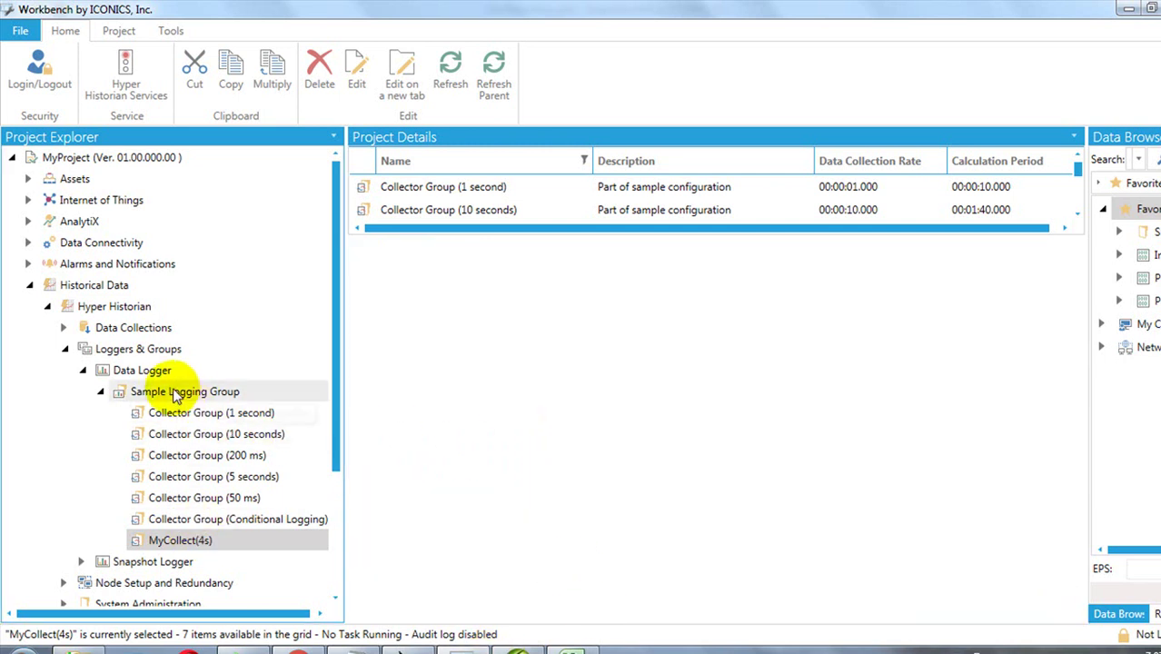
# Collapse Loggers & Groups and expand Data Collections so that only its folders are listed, with Various Signals collapsed.
pyautogui.click(67, 350)
pyautogui.click(76, 329)
pyautogui.click(63, 328)
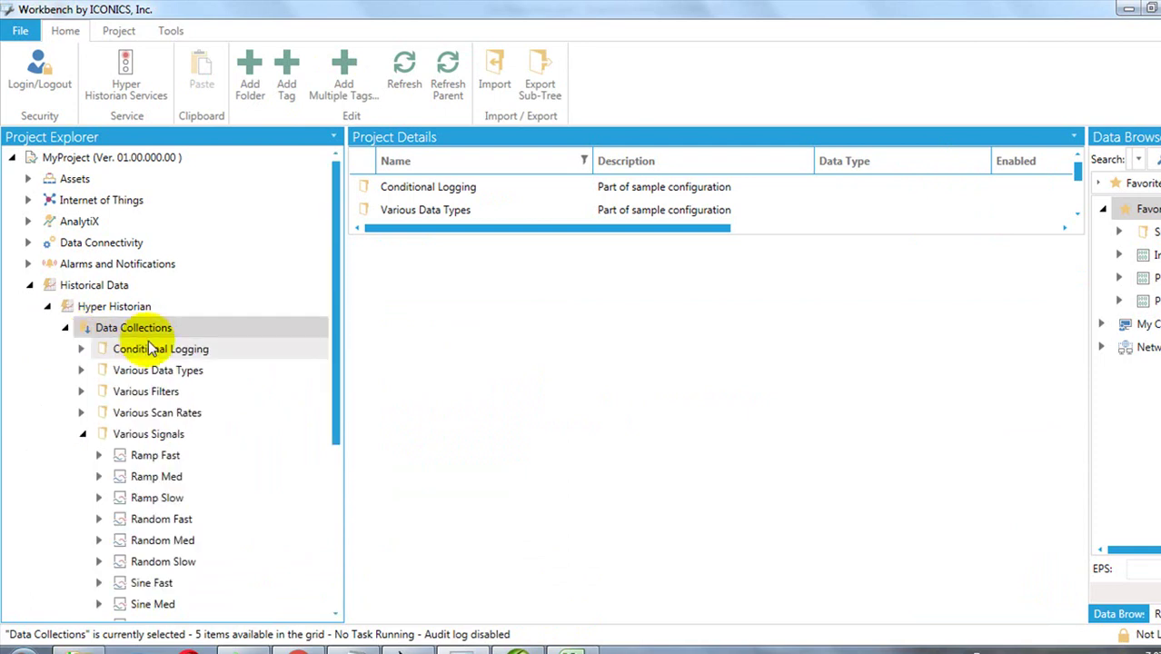
pyautogui.click(81, 439)
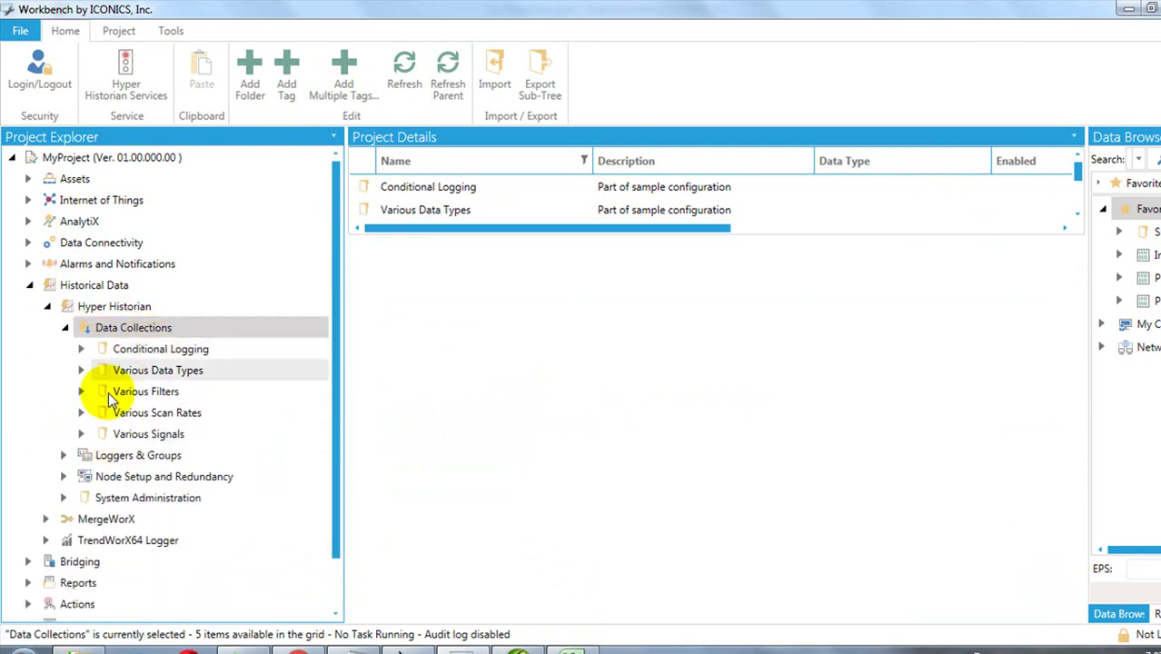
# View the contents of the Conditional Logging folder, and expand the Various Signals folder to list its tags.
pyautogui.click(166, 352)
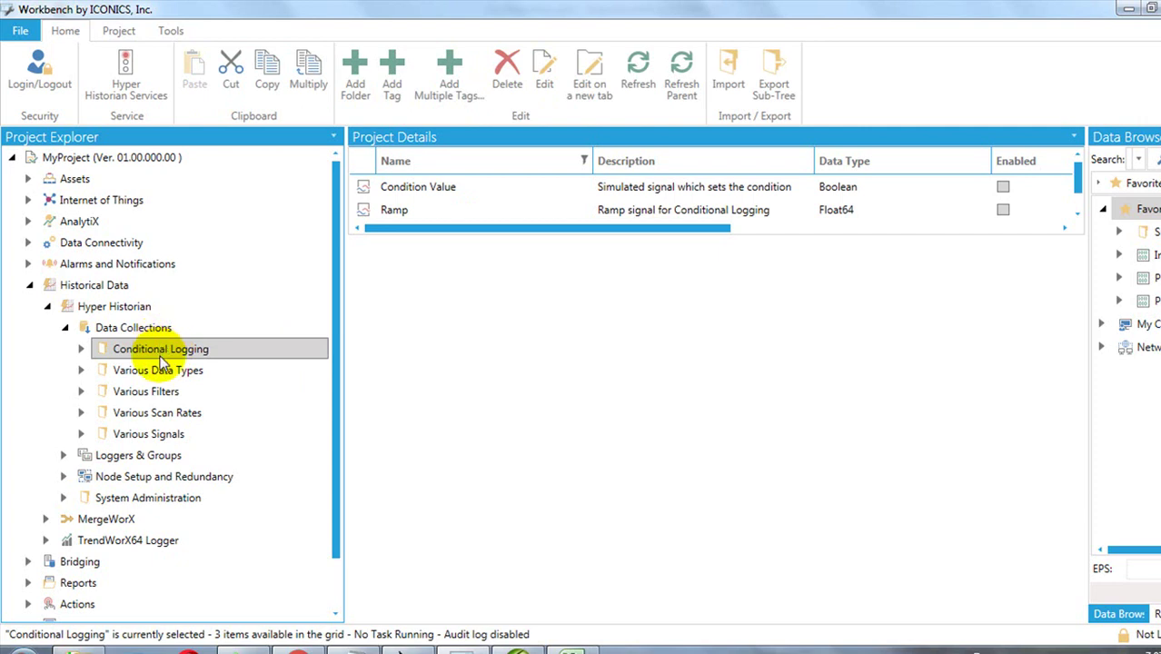
pyautogui.click(164, 436)
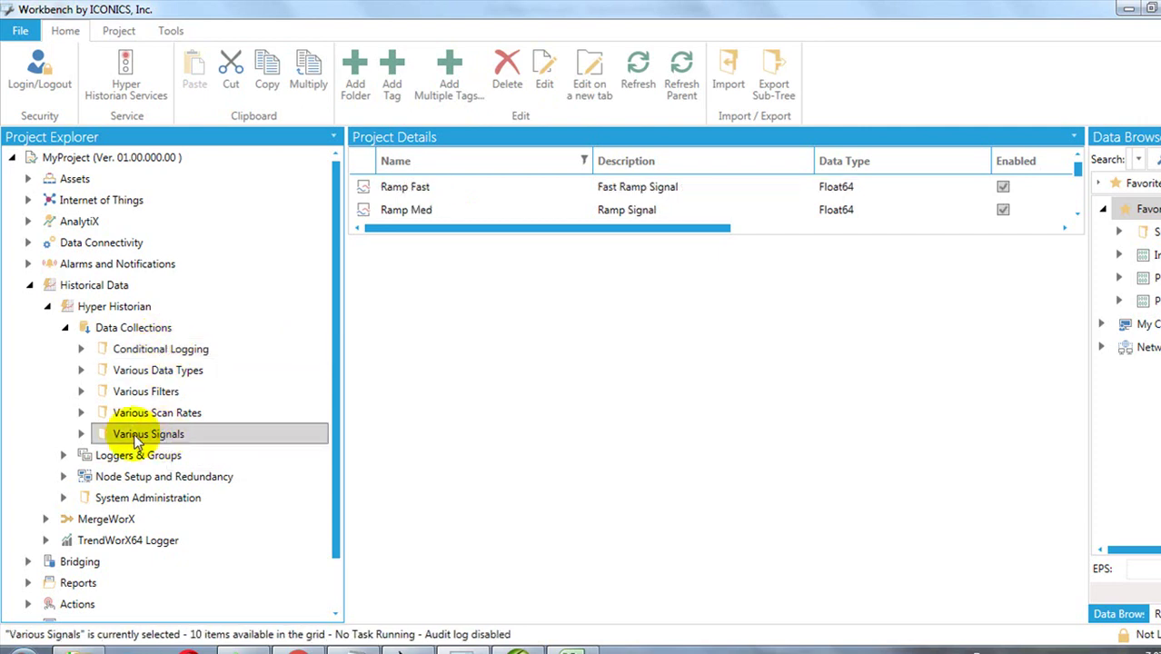
pyautogui.click(80, 434)
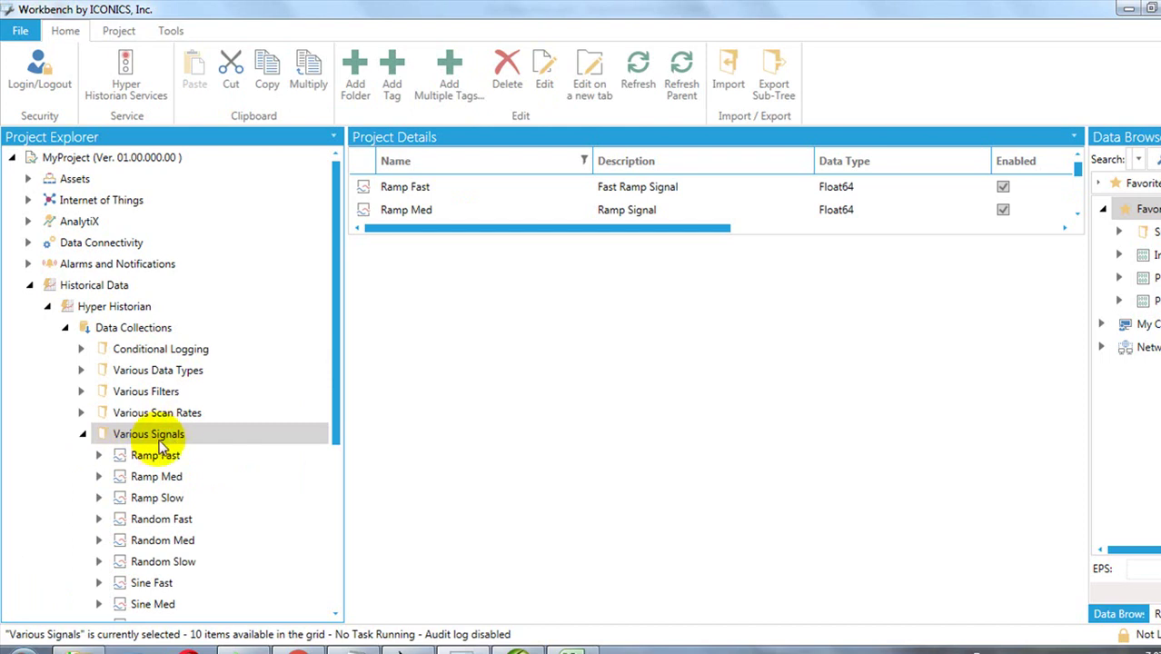
# Open the MyRandom tag in the Various Signals folder and examine its tag name and display name.
pyautogui.scroll(-1, 202, 442)
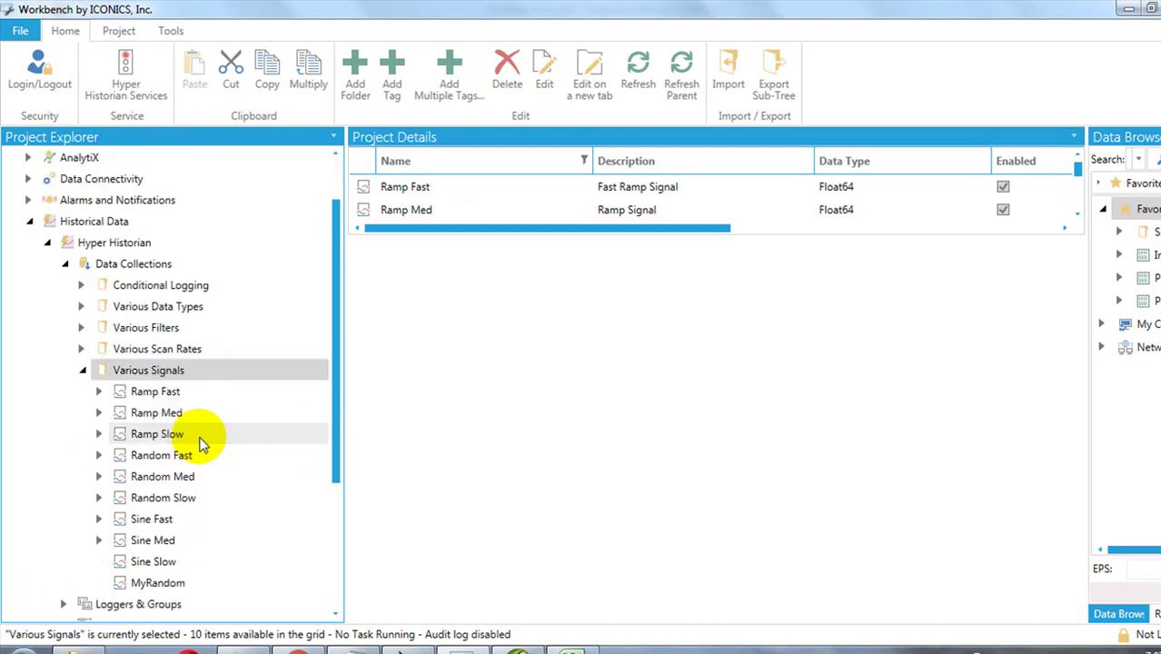
pyautogui.rightClick(223, 369)
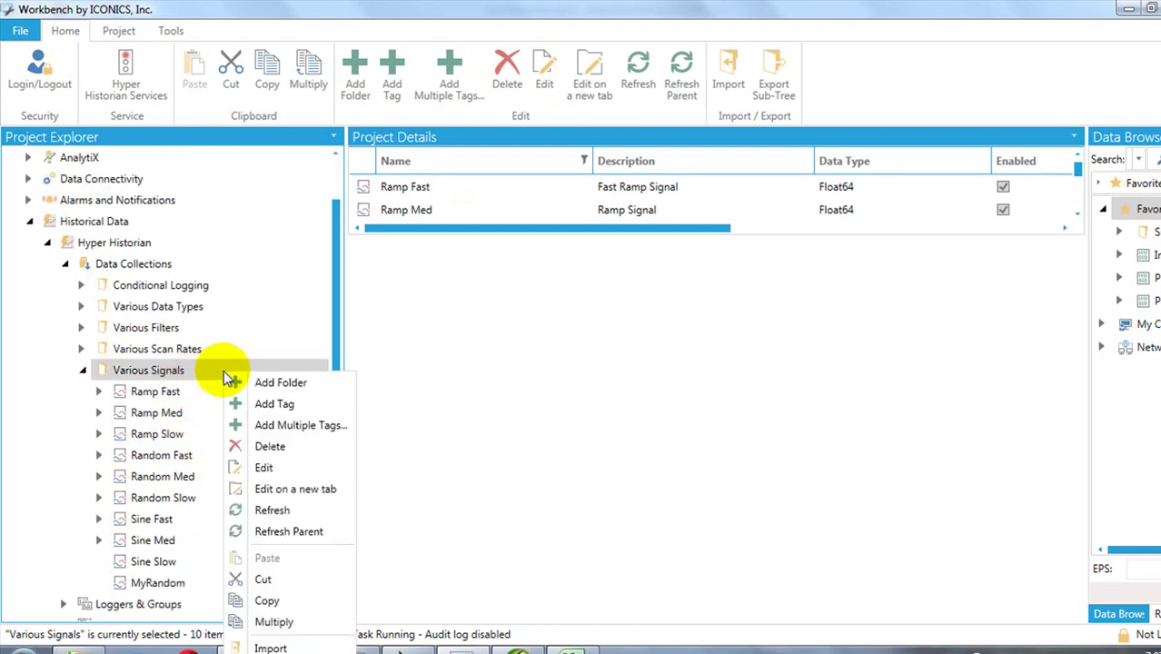
pyautogui.click(159, 584)
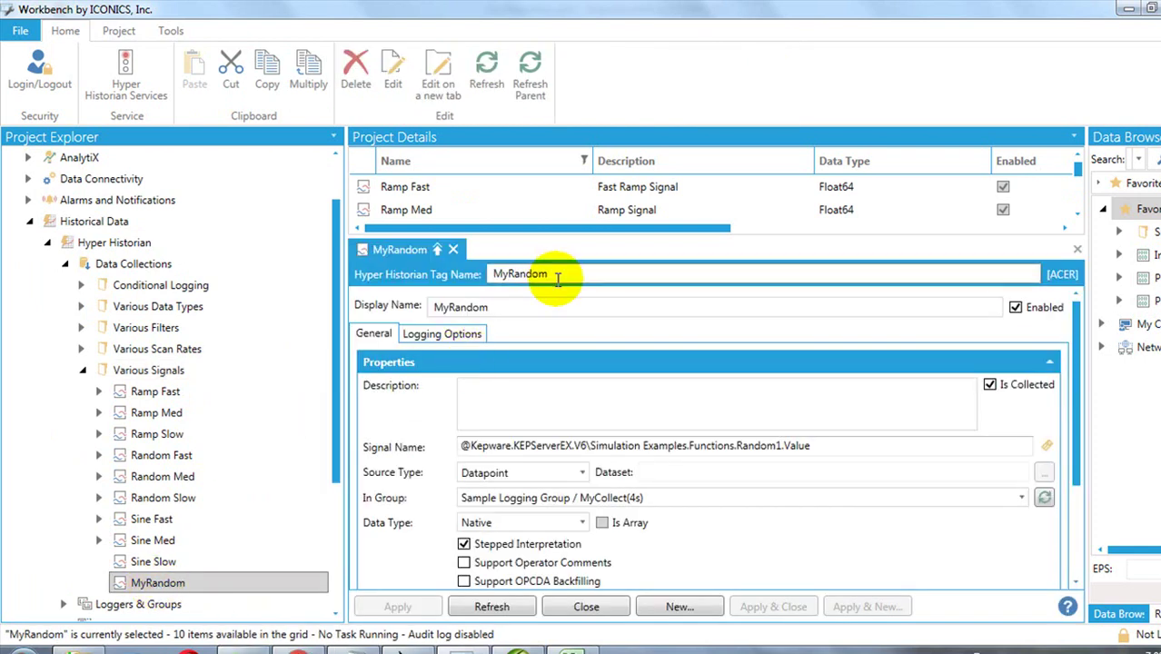
pyautogui.moveTo(555, 276); pyautogui.dragTo(416, 311)
pyautogui.click(446, 306)
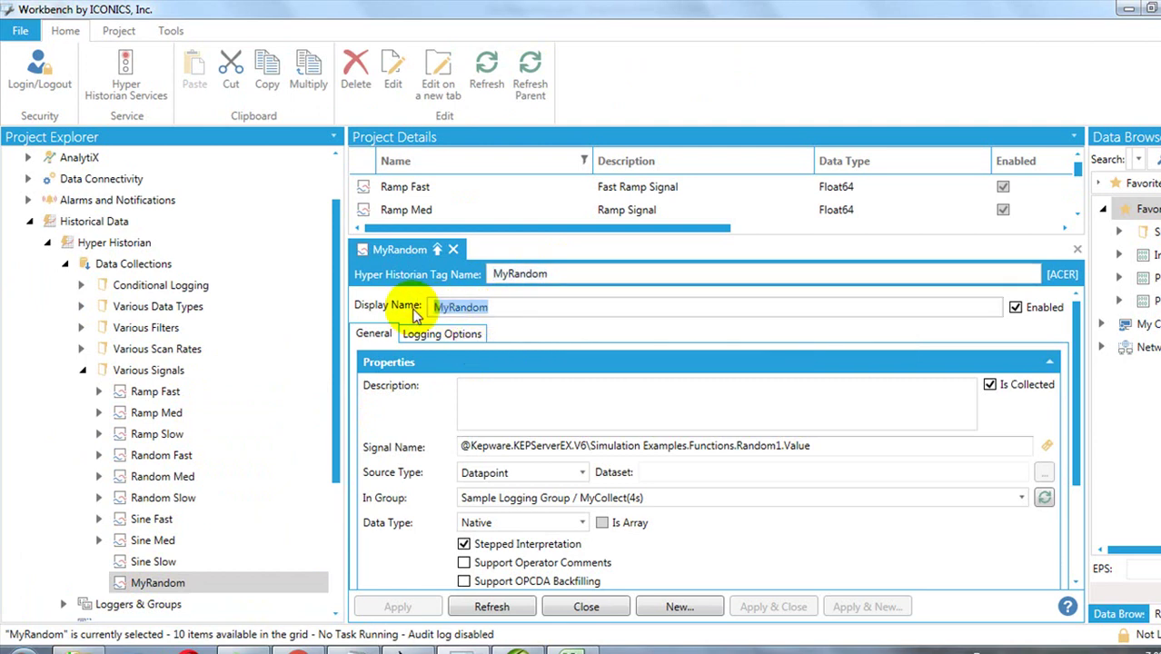
# Browse the data points for MyRandom's signal name and view the My Computer and OPC Data Access levels.
pyautogui.click(1017, 446)
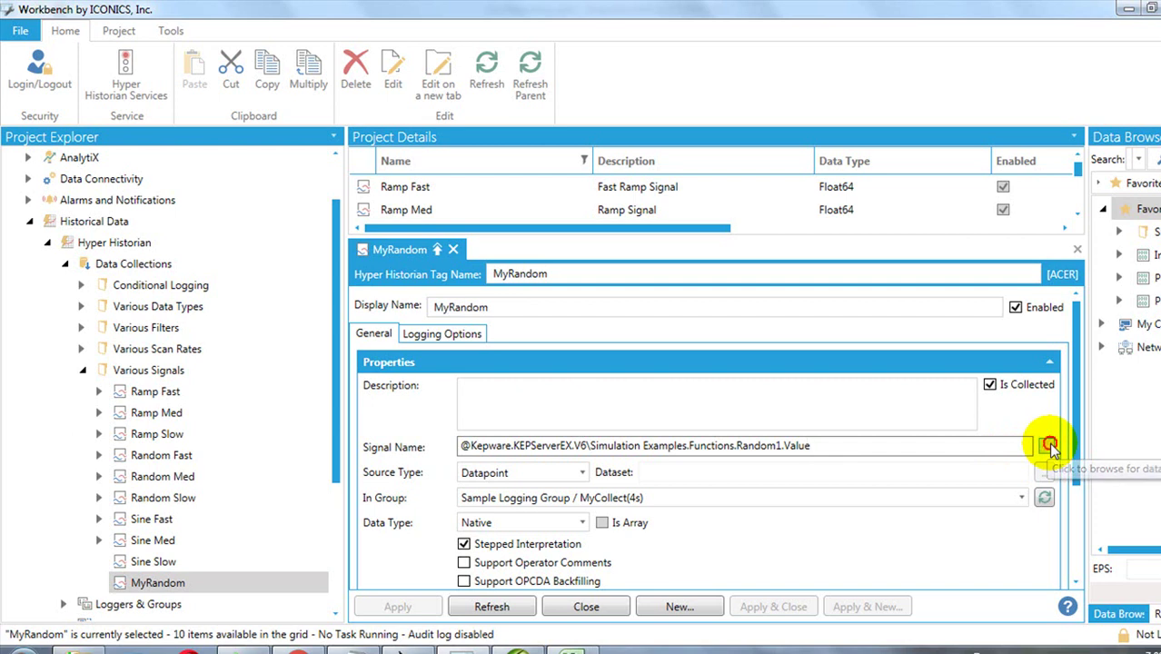
pyautogui.click(1048, 445)
pyautogui.scroll(15, 734, 404)
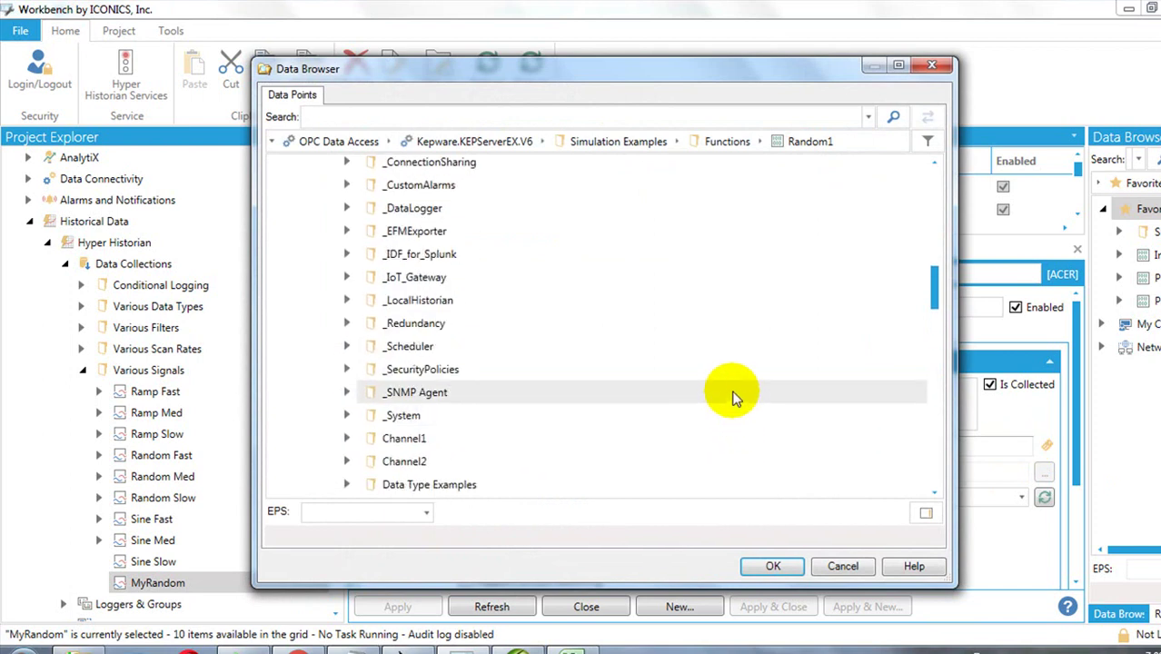
pyautogui.scroll(-5, 733, 398)
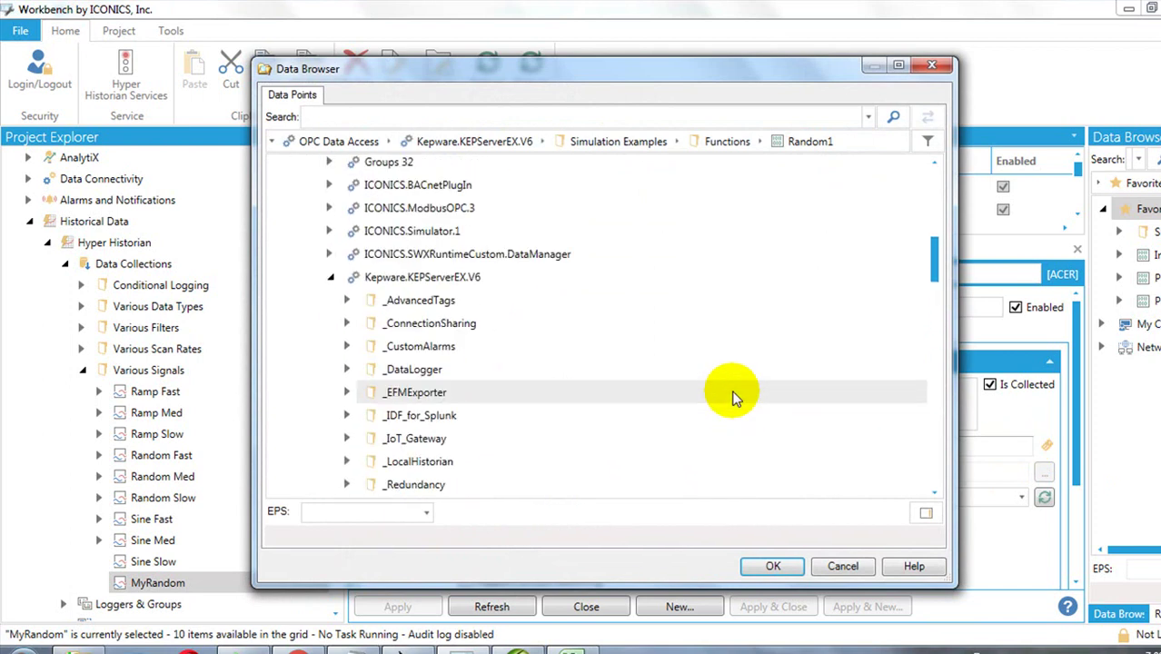
pyautogui.click(435, 278)
pyautogui.scroll(6, 540, 293)
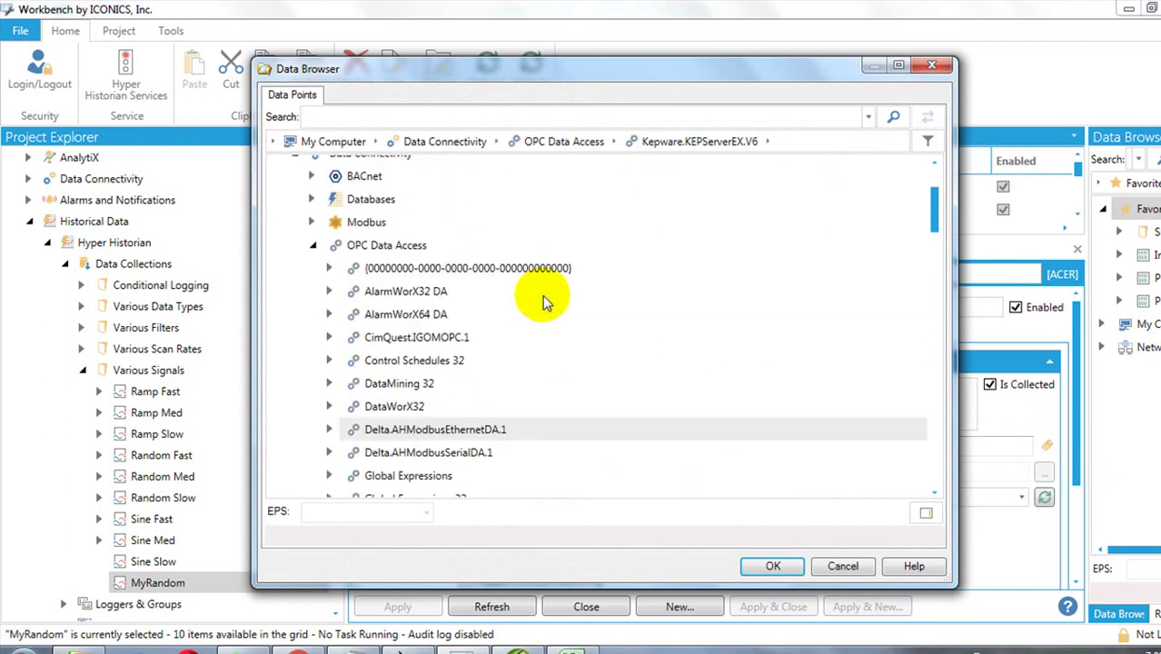
pyautogui.click(382, 195)
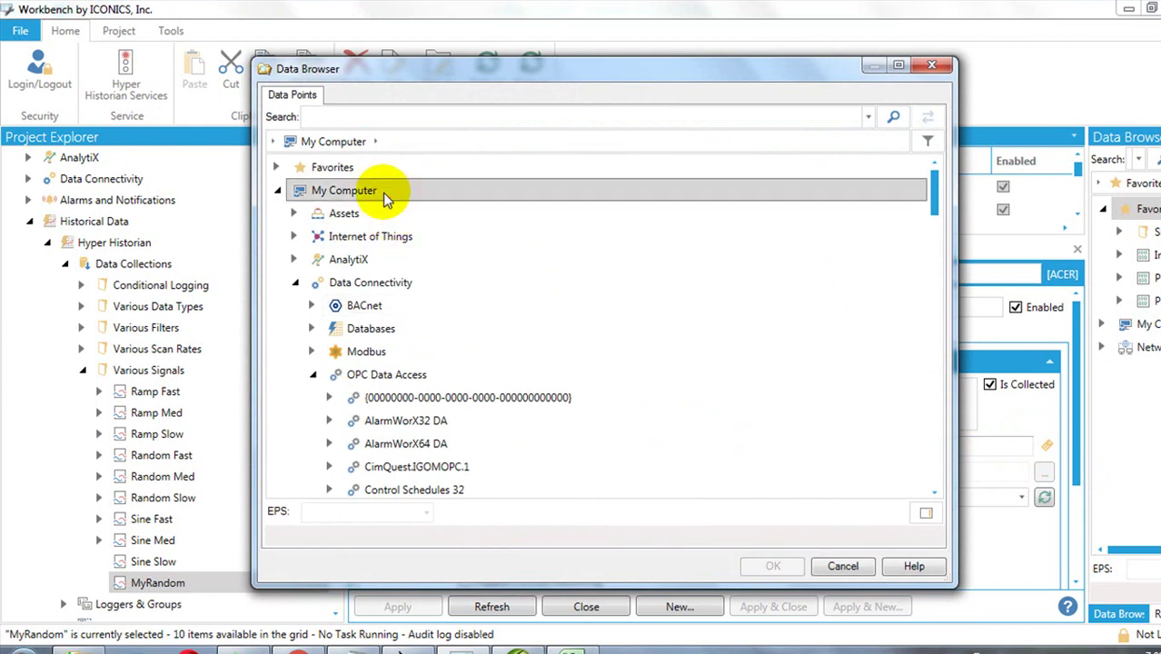
pyautogui.click(413, 374)
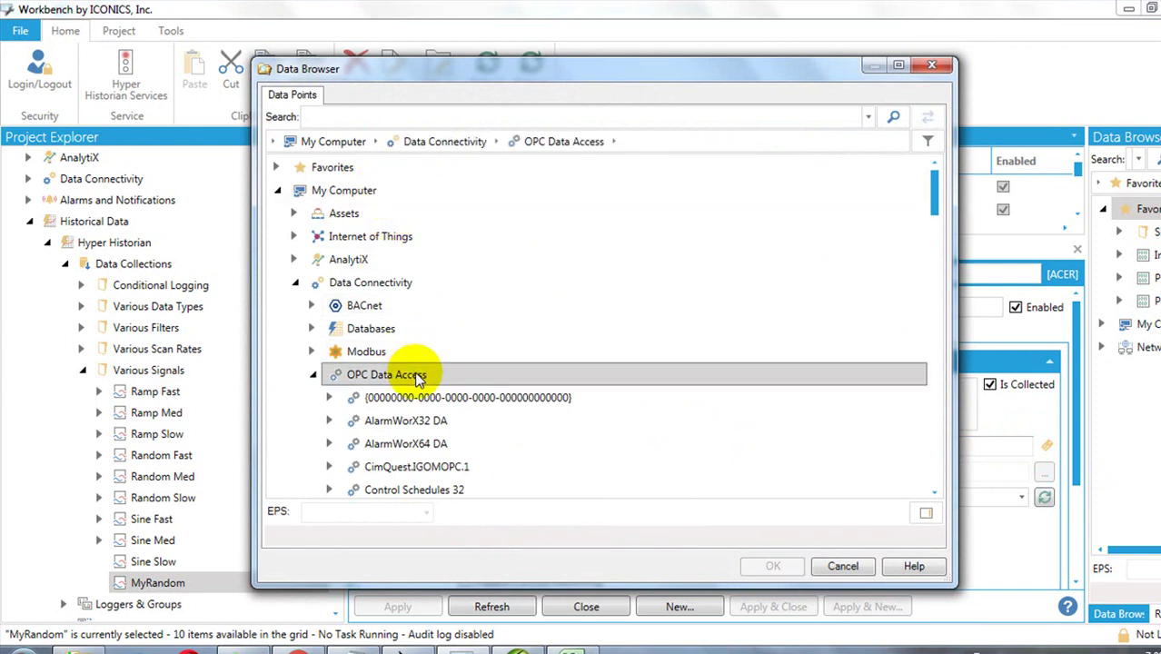
# View the Simulation Examples function tags under Kepware.KEPServerEX.V6, and close the Data Browser without choosing a data point.
pyautogui.scroll(-8, 414, 375)
pyautogui.click(400, 343)
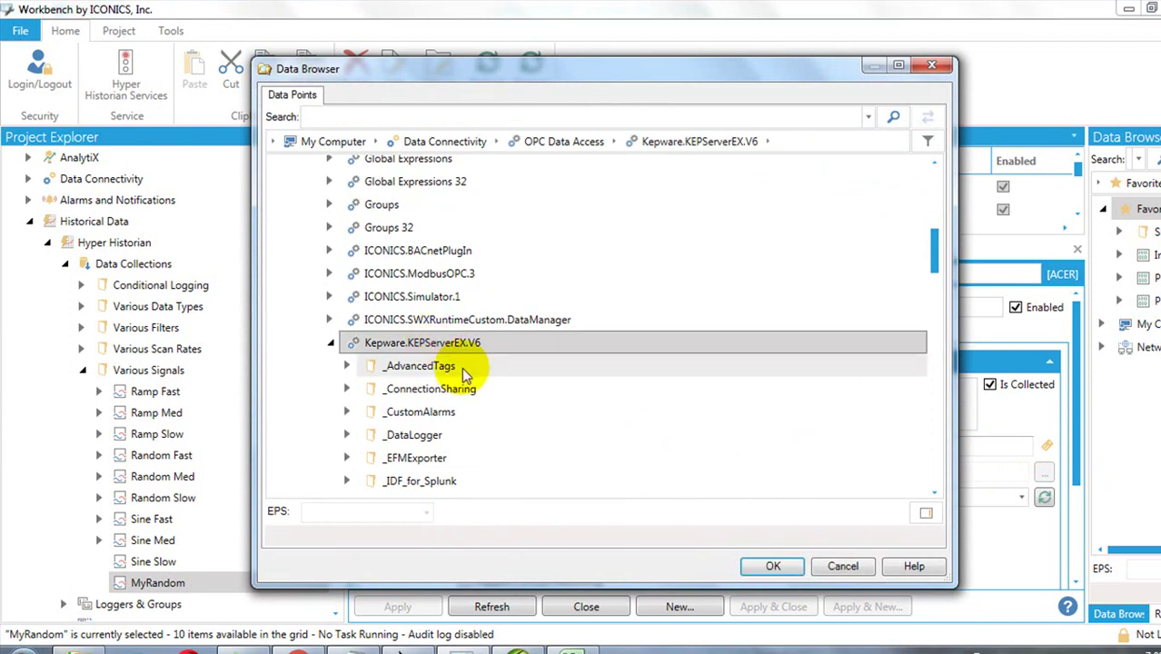
pyautogui.scroll(-6, 462, 367)
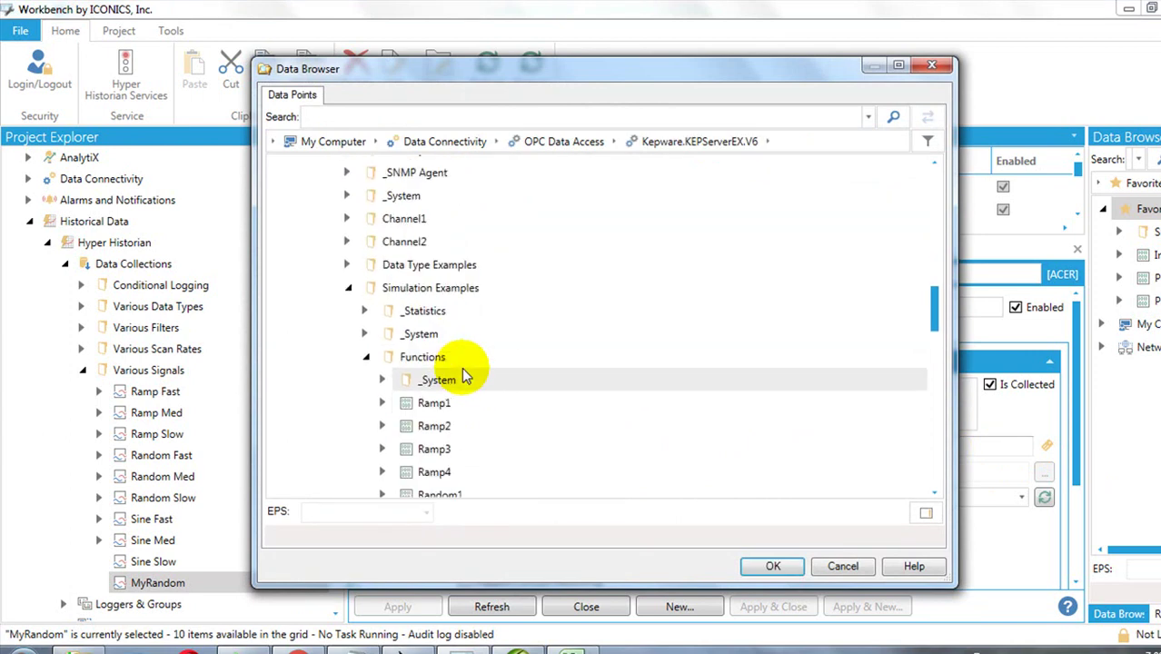
pyautogui.scroll(-2, 451, 454)
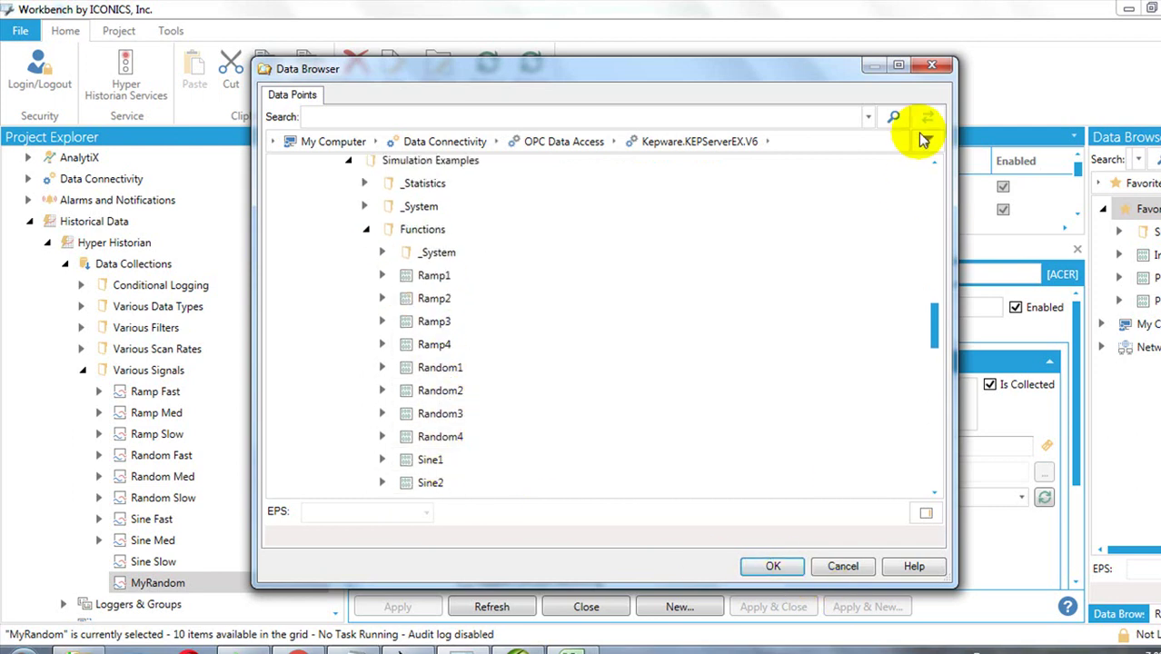
pyautogui.click(931, 65)
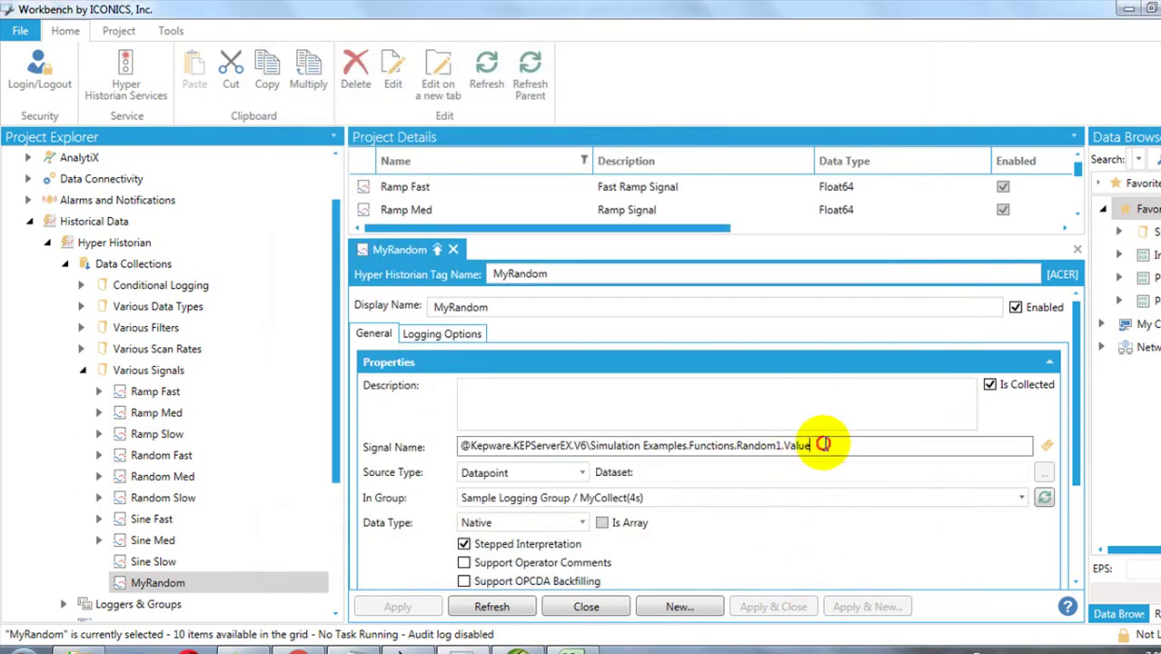
# Examine MyRandom's full signal name and its general collection properties.
pyautogui.moveTo(823, 444); pyautogui.dragTo(453, 414)
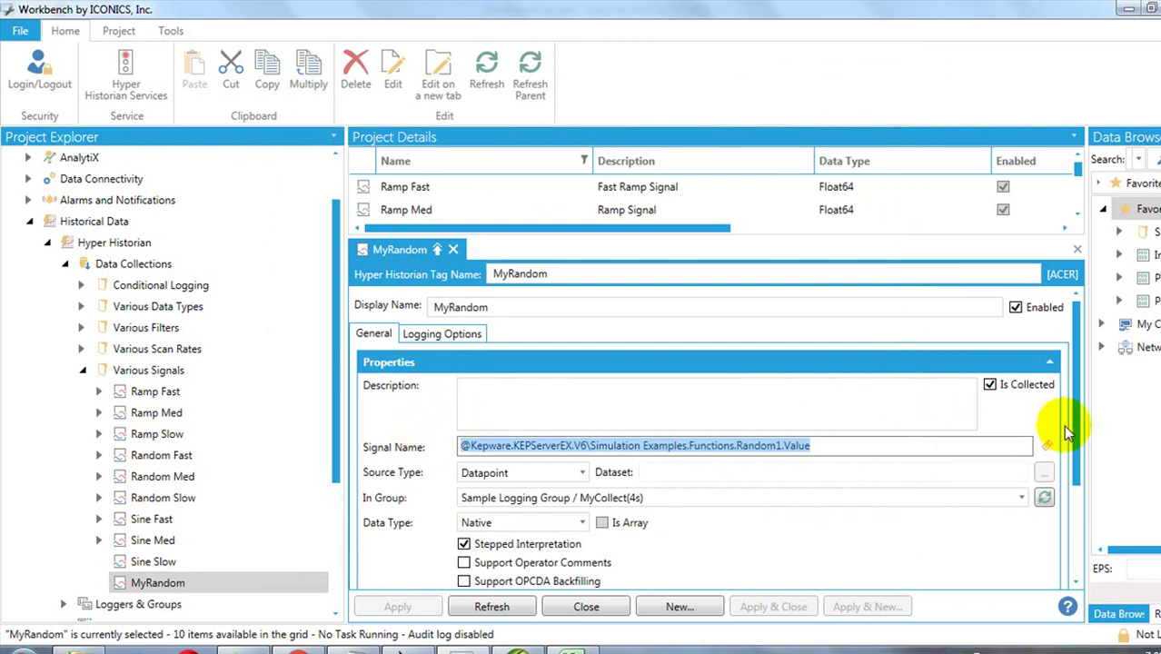
pyautogui.scroll(-1, 1075, 427)
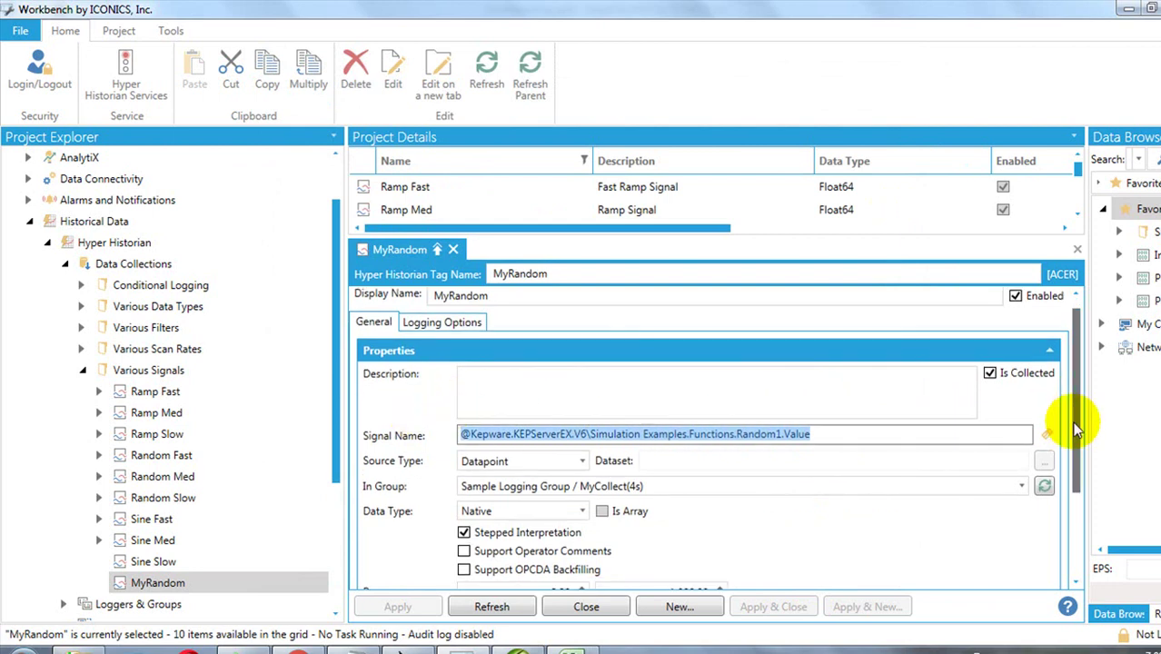
pyautogui.scroll(1, 1075, 427)
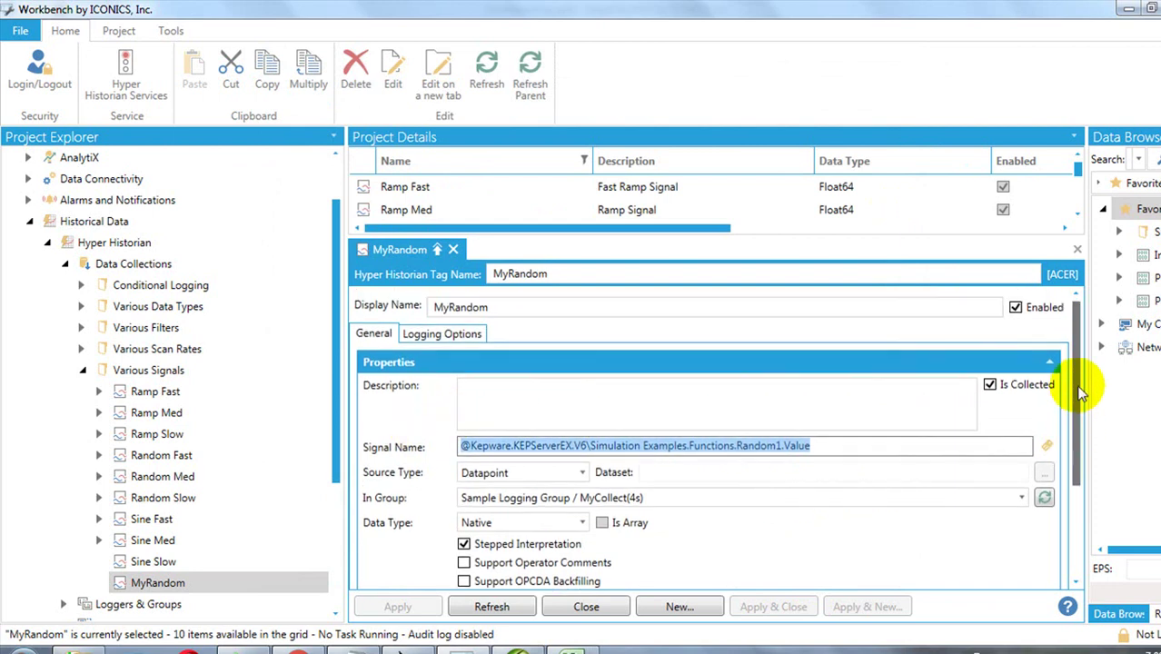
# Review the aggregate types available for logging MyRandom to disk, and keep All Samples.
pyautogui.click(455, 334)
pyautogui.click(563, 390)
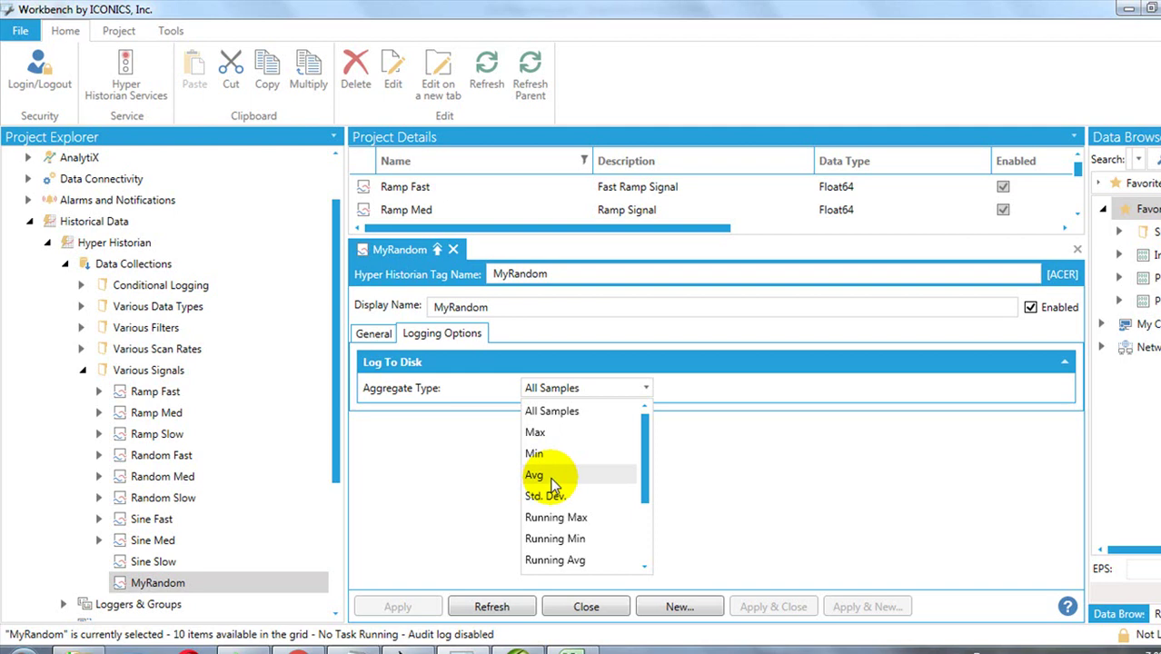
pyautogui.click(608, 413)
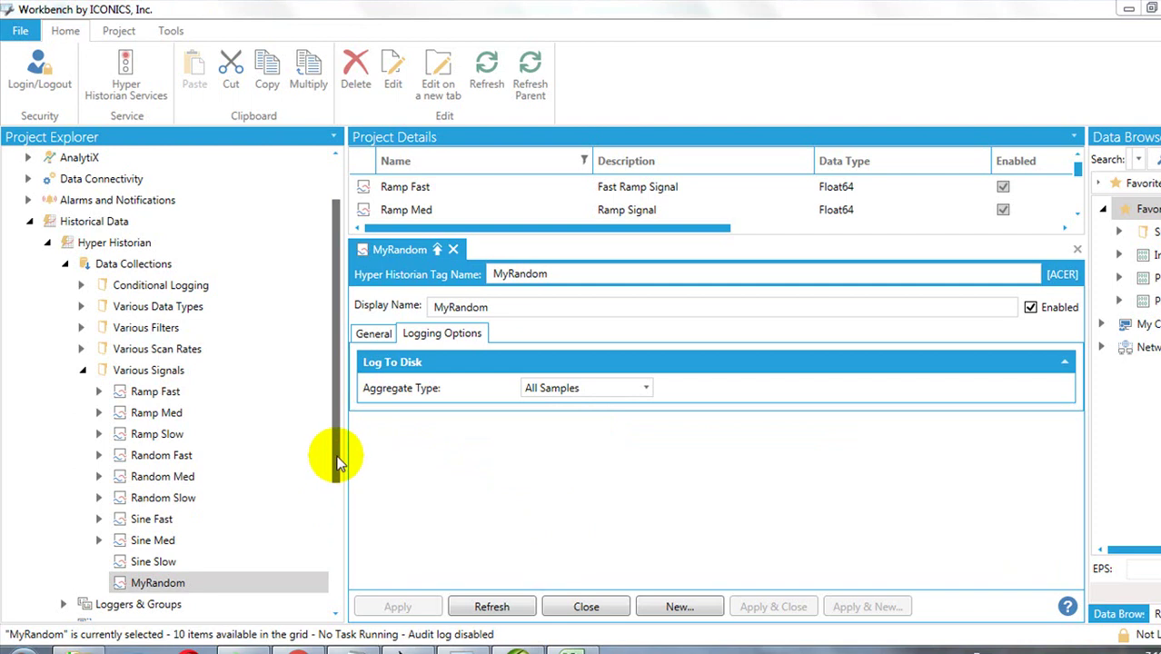
# Expand Reports in the project tree and view the contents of Templates, Configurations and Sample Configuration.
pyautogui.scroll(-1, 332, 481)
pyautogui.scroll(-3, 325, 509)
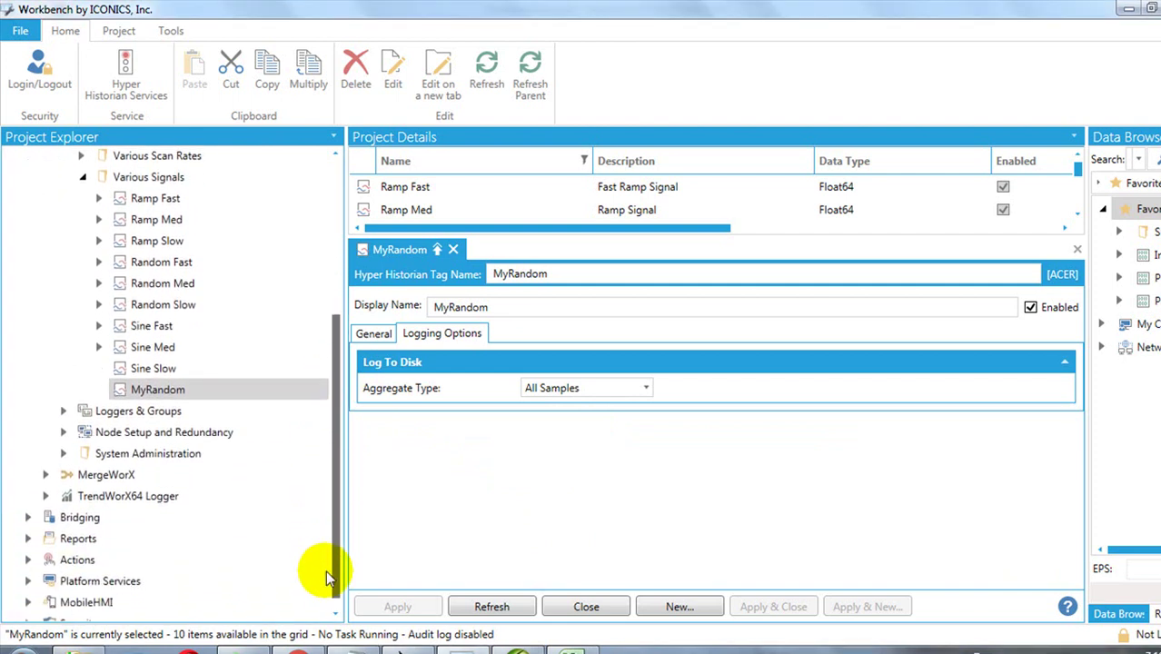
pyautogui.click(27, 526)
pyautogui.scroll(-3, 136, 454)
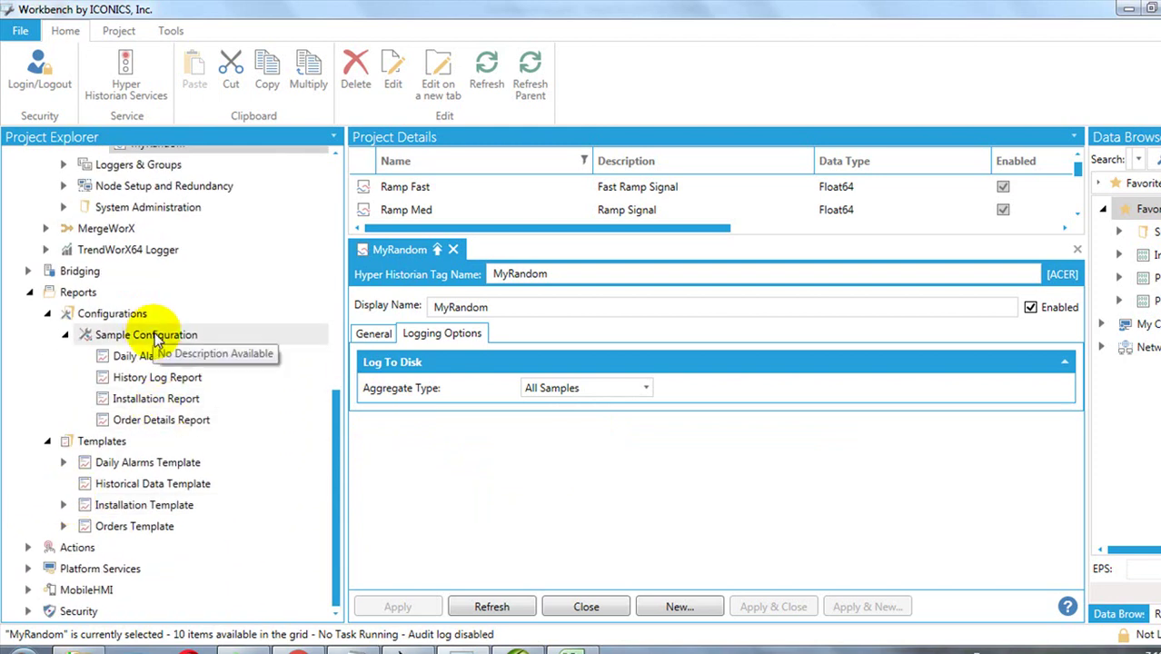
pyautogui.click(136, 465)
pyautogui.click(101, 442)
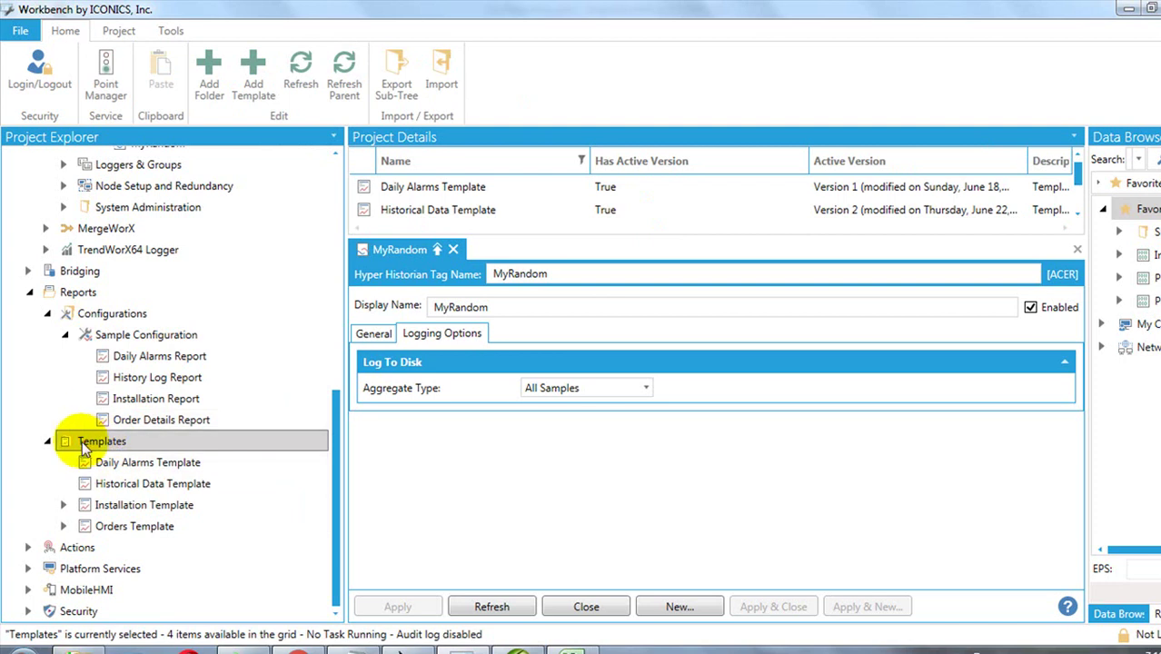
pyautogui.click(121, 315)
pyautogui.click(113, 442)
pyautogui.click(127, 314)
pyautogui.click(138, 338)
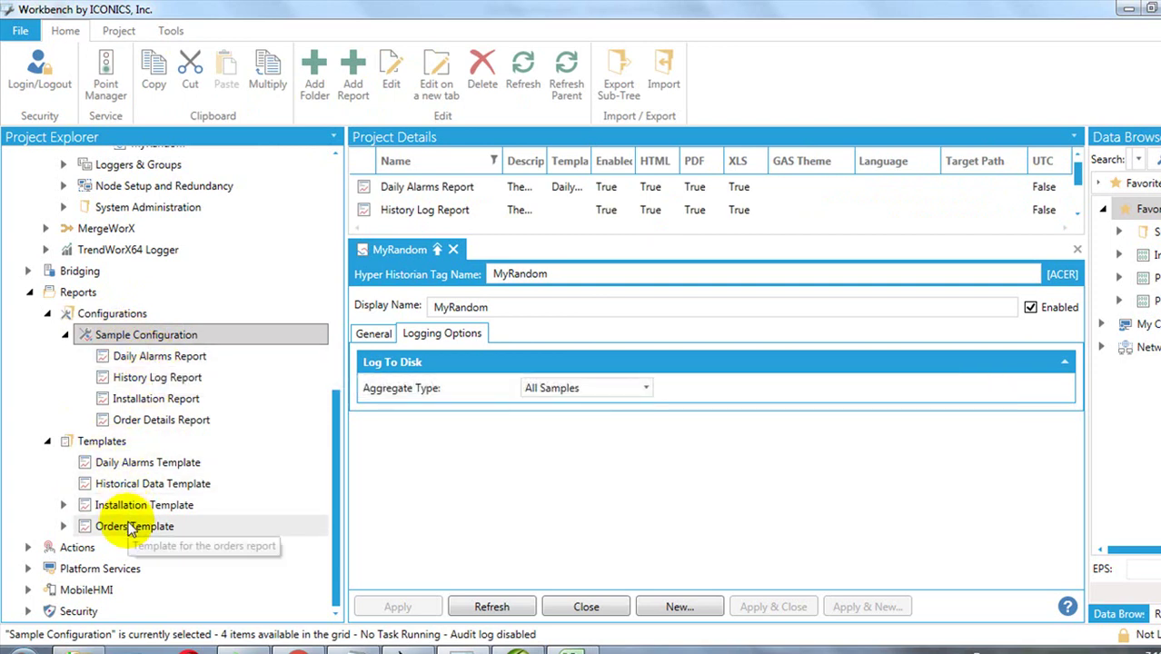
# Open the Historical Data Template and examine its description and available versions.
pyautogui.click(152, 488)
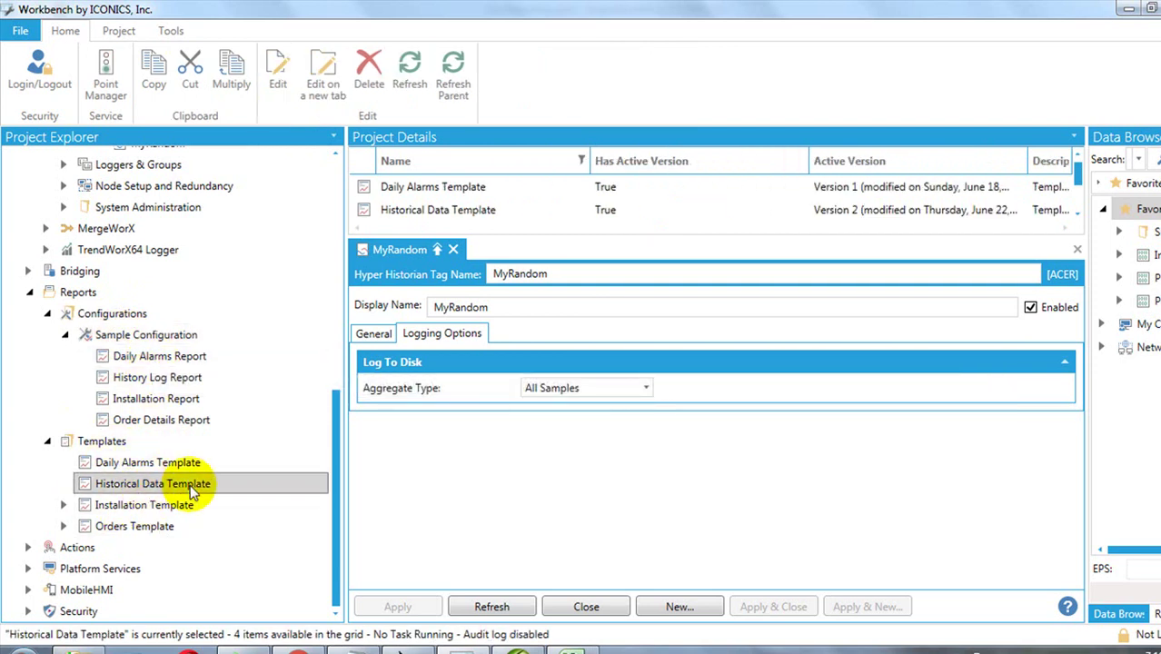
pyautogui.click(191, 489)
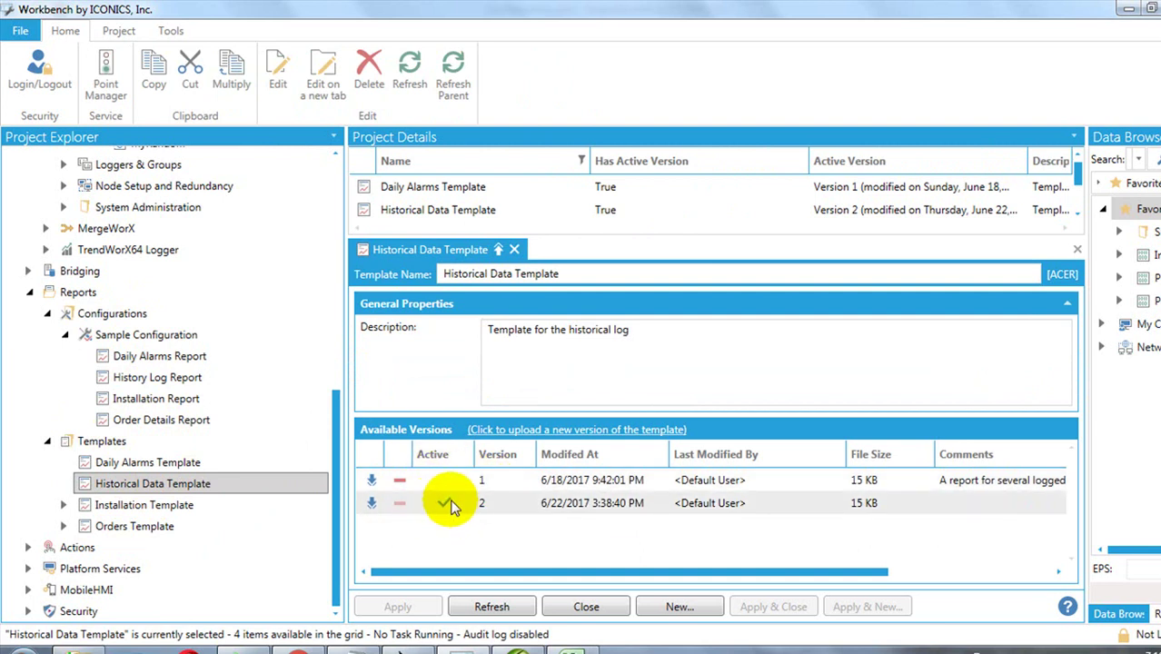
# Try to download version 2 of the Historical Data Template to the Documents library, replacing the existing workbook.
pyautogui.click(372, 506)
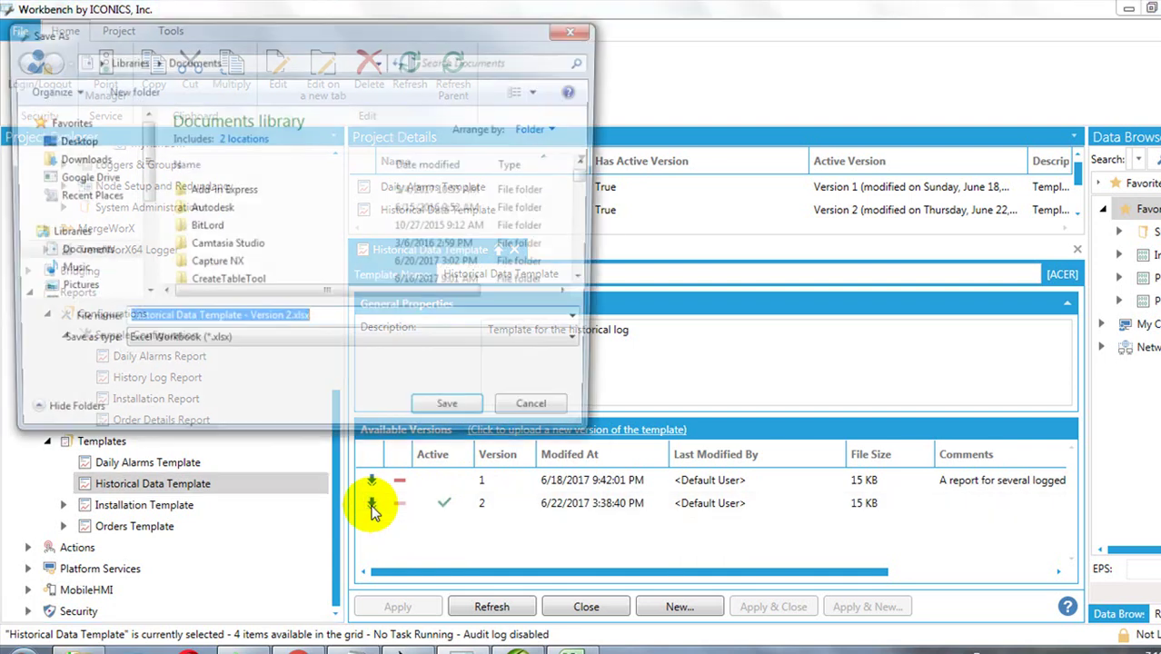
pyautogui.click(442, 417)
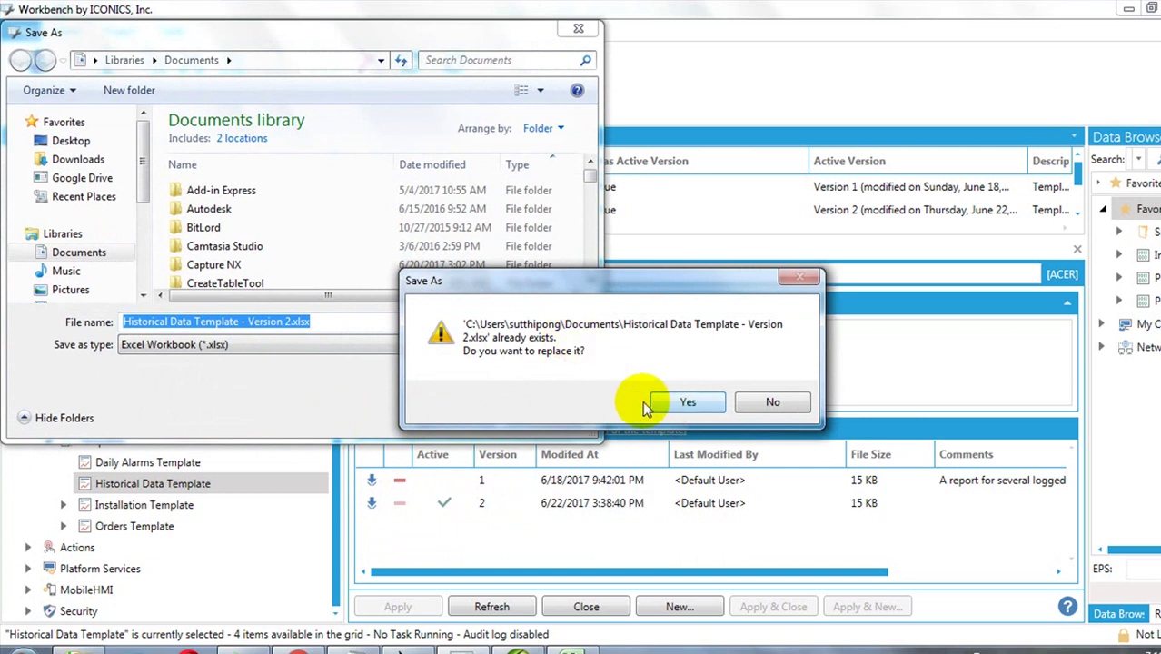
pyautogui.click(672, 401)
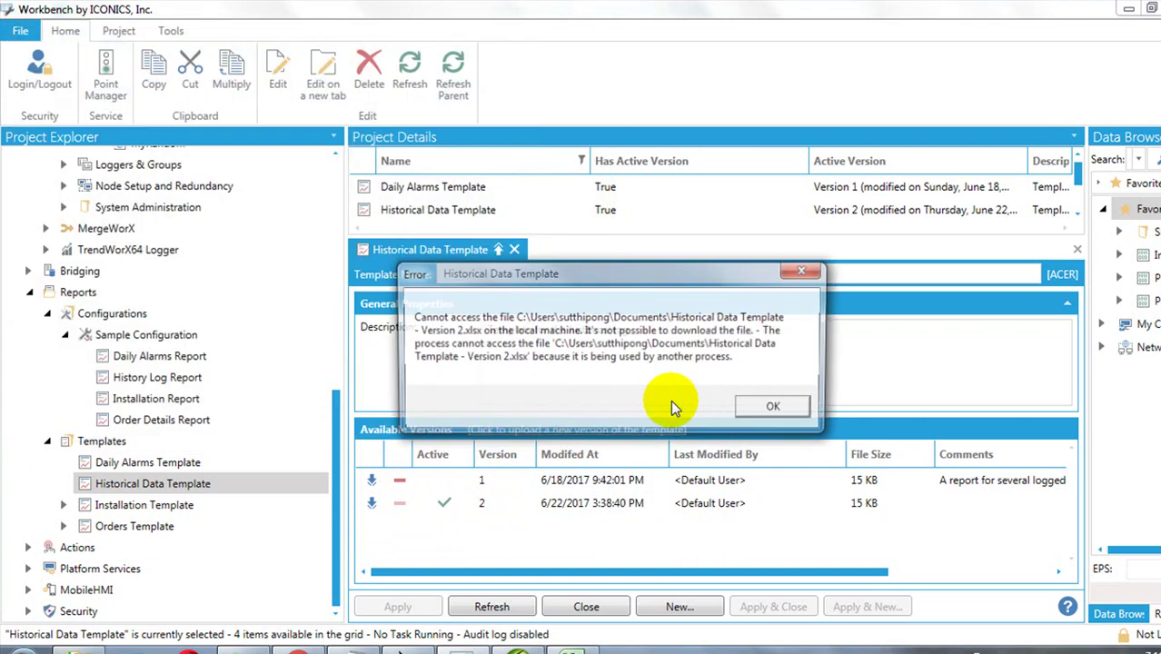
pyautogui.click(748, 408)
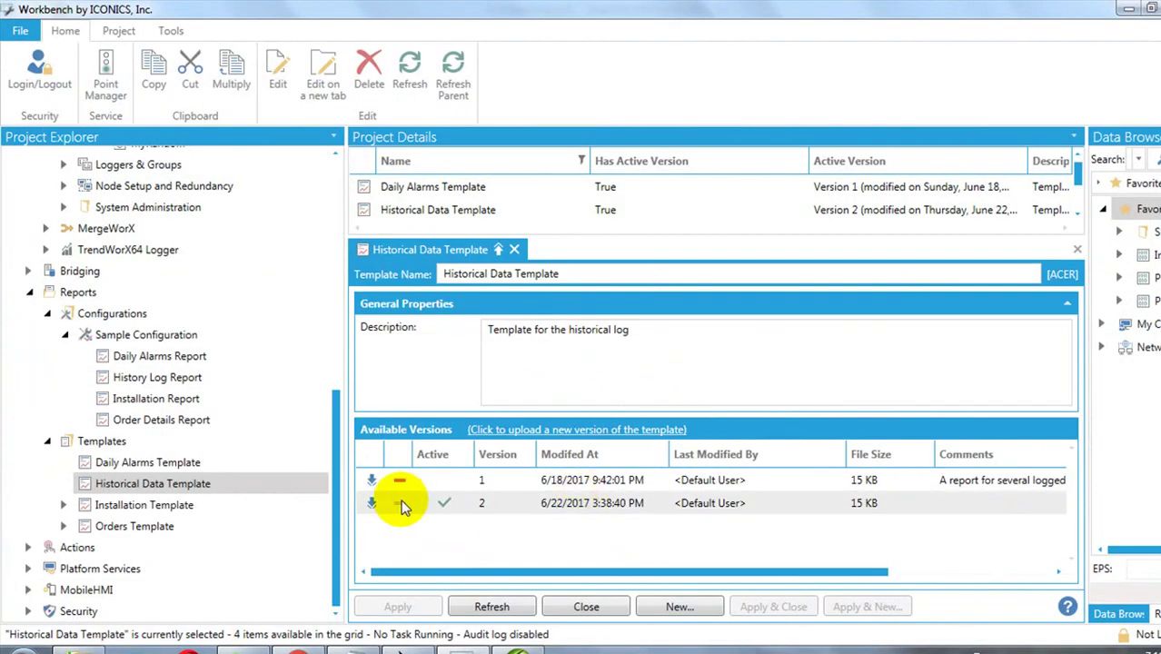
# Download the template's version 2 over the existing Historical Data Template - Version 2.xlsx, and show the ReportWorX commands for it in Excel.
pyautogui.click(374, 502)
pyautogui.click(459, 415)
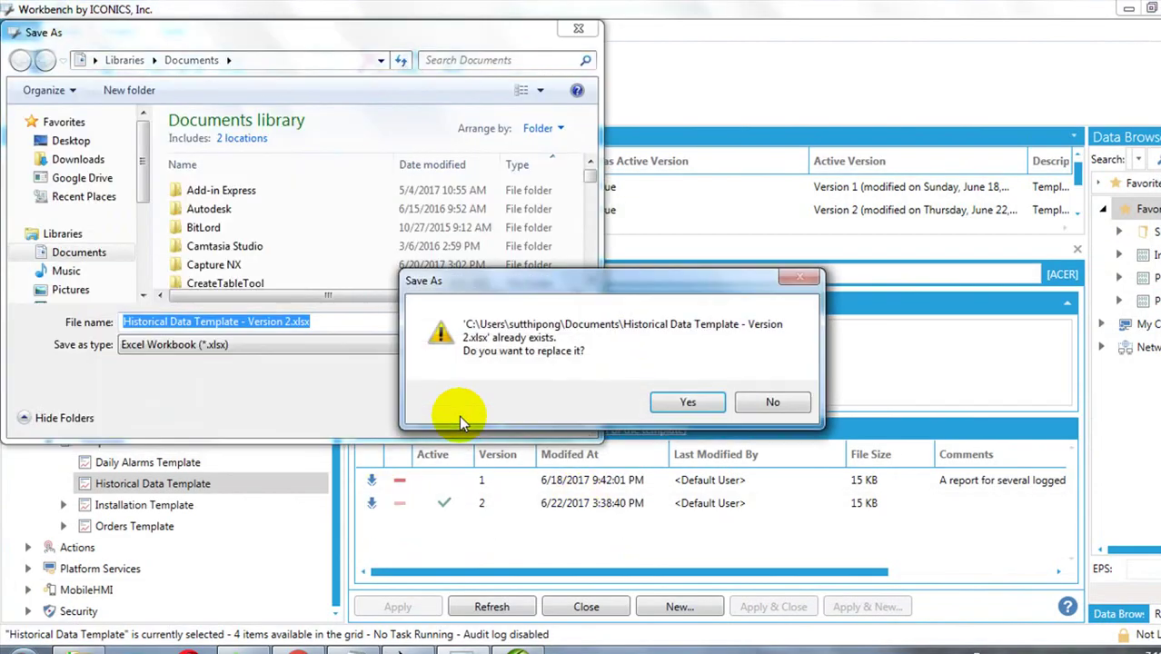
pyautogui.click(697, 402)
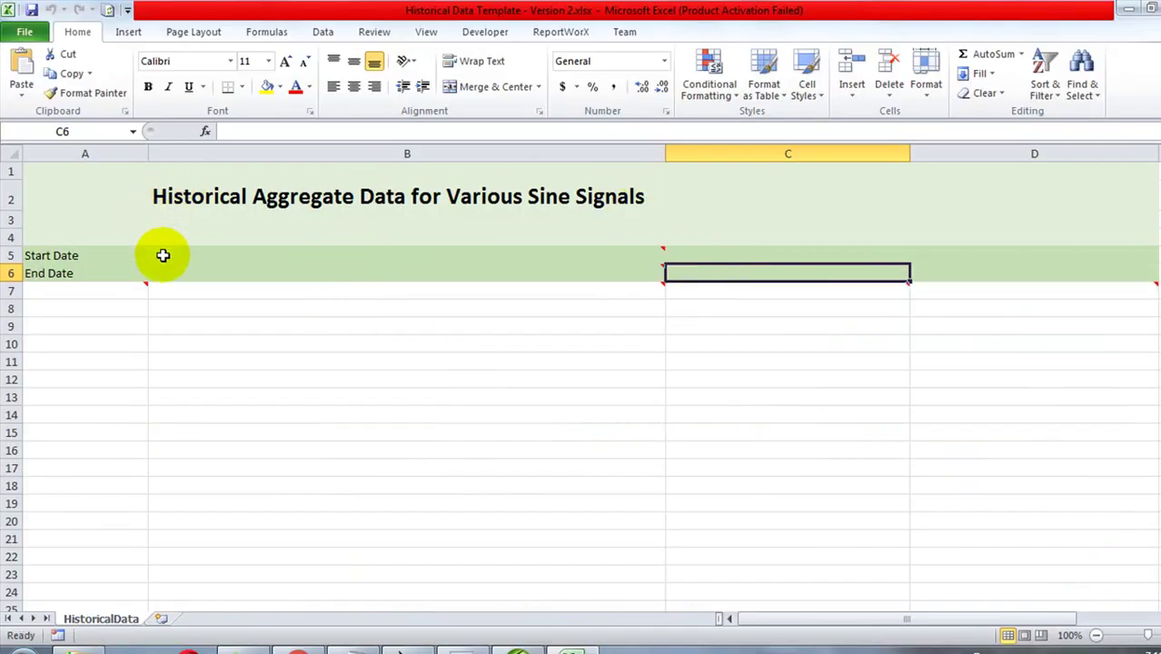
pyautogui.moveTo(166, 257)
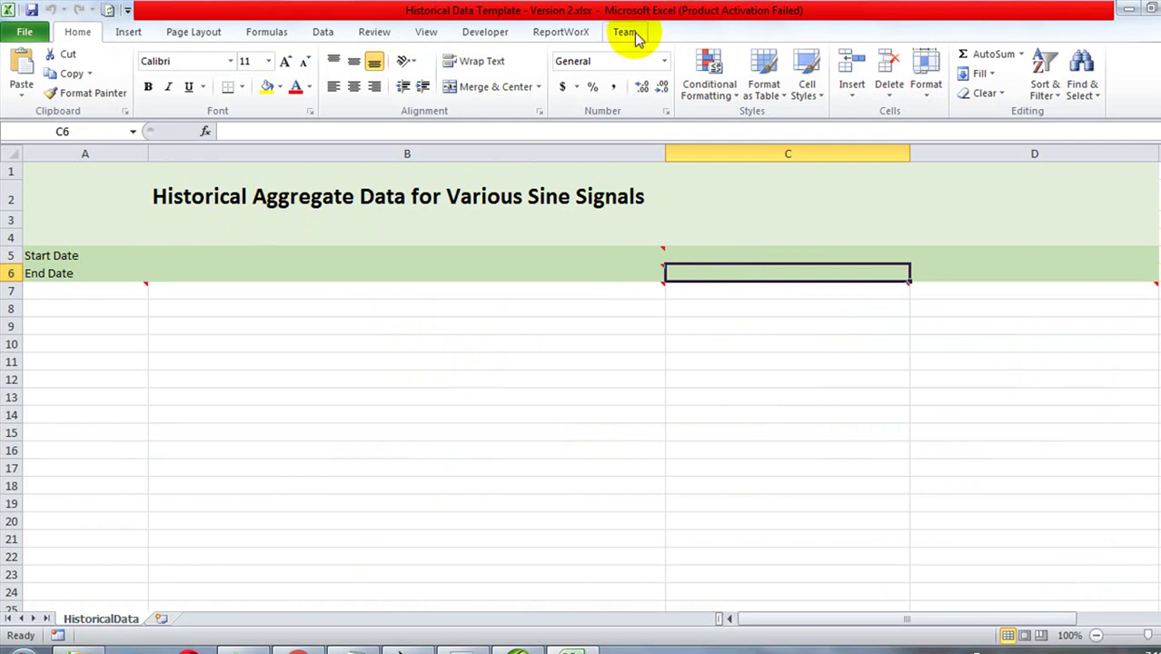
pyautogui.click(560, 31)
# Open the ReportWorX Express Manager from ICONICS Tools to check that ReportWorX Express is enabled, and close it.
pyautogui.click(16, 647)
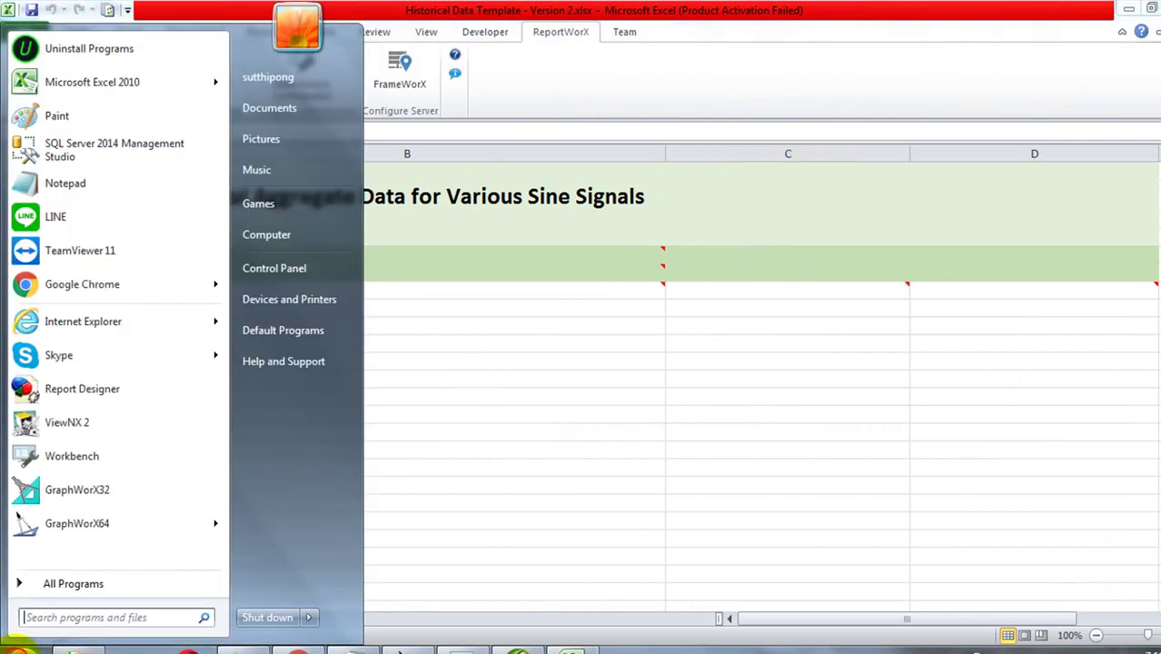
pyautogui.click(56, 584)
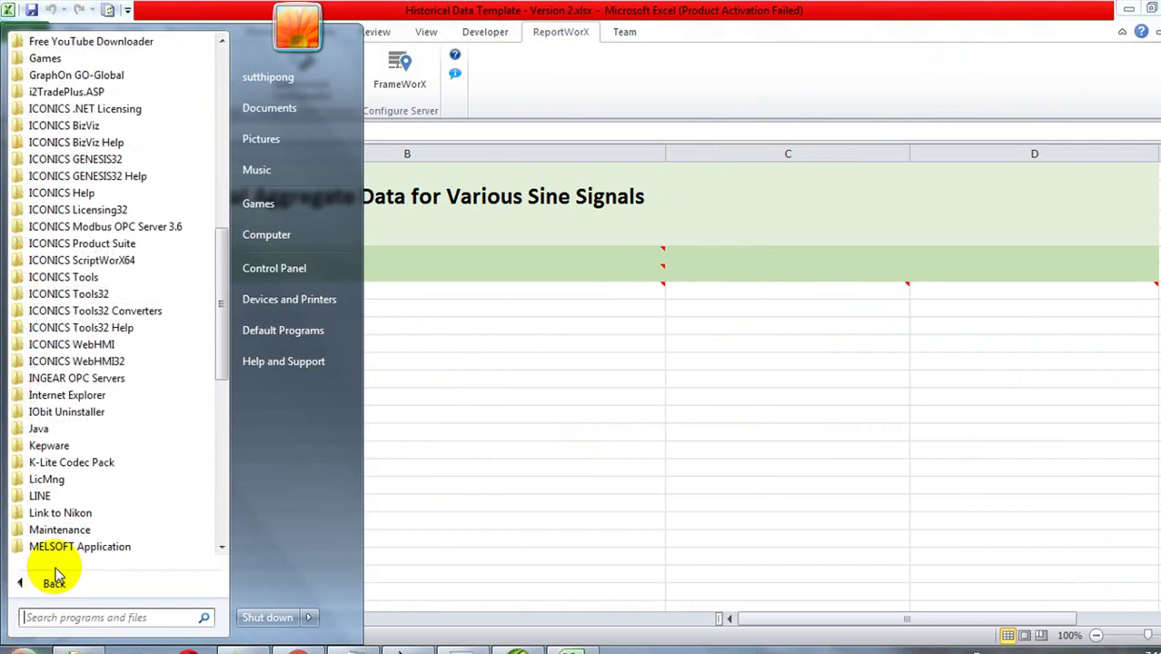
pyautogui.click(95, 278)
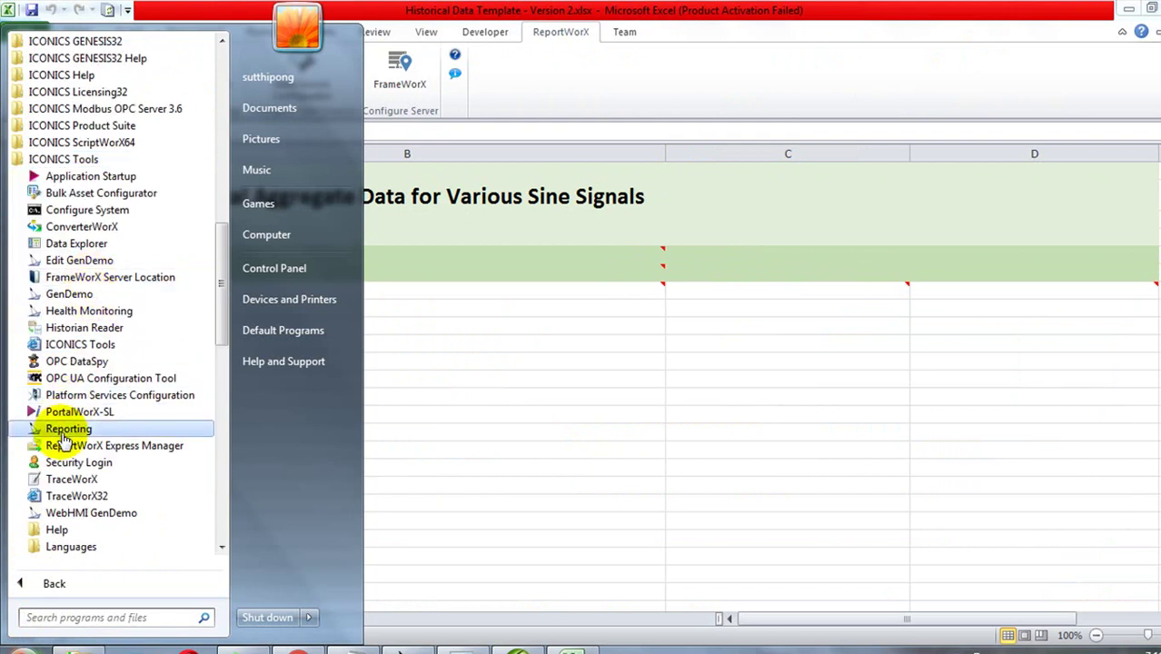
pyautogui.click(134, 446)
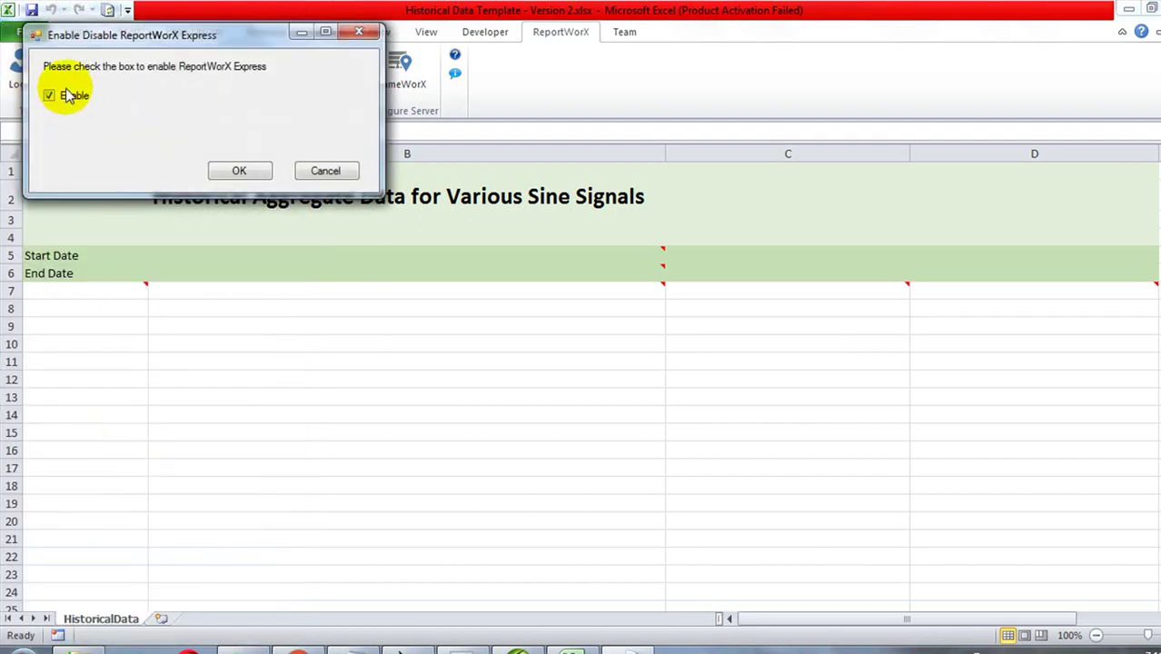
pyautogui.click(360, 34)
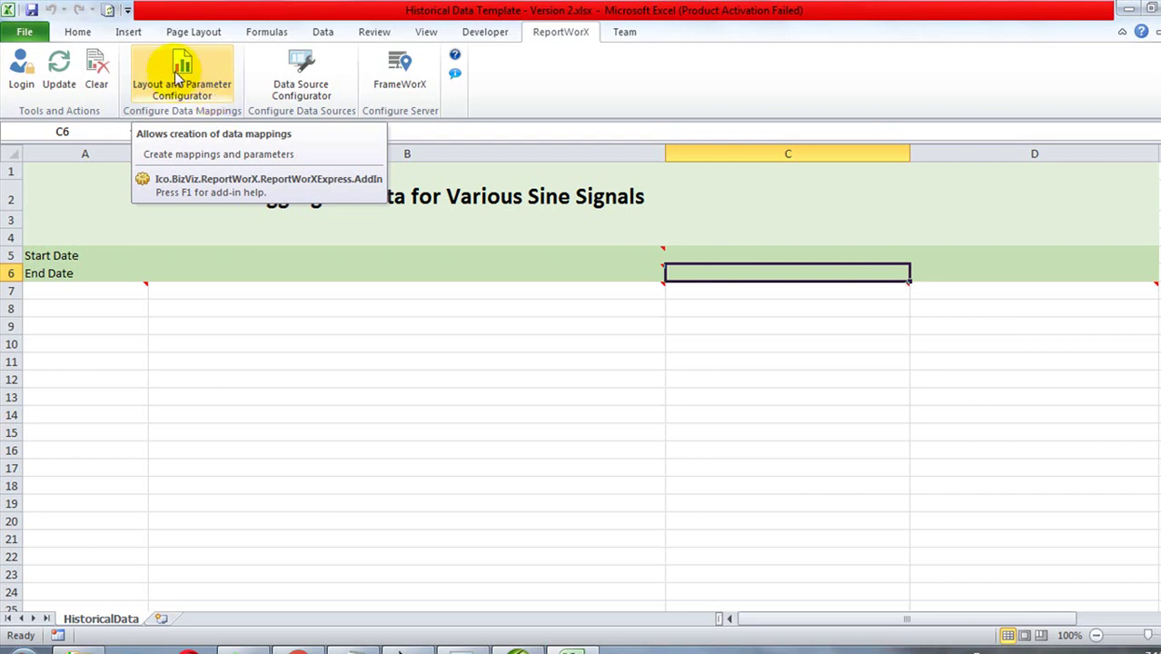
# Open the Layout and Parameter Configurator for the Historical Data Template and bring its window to the front.
pyautogui.click(178, 73)
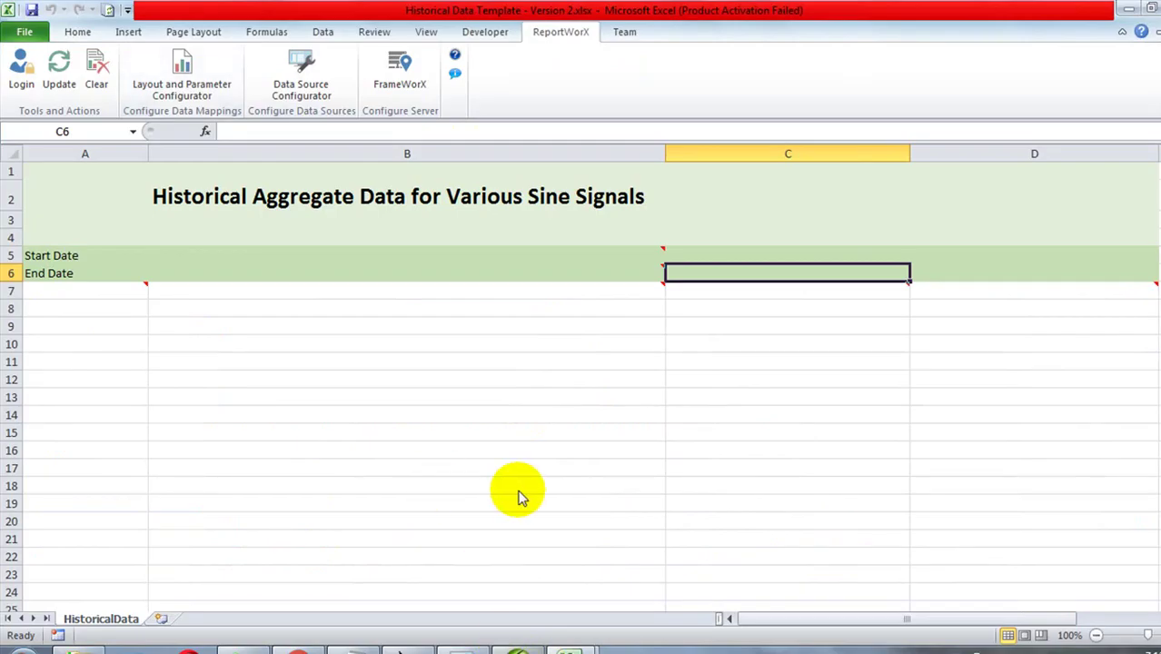
pyautogui.click(535, 647)
pyautogui.moveTo(590, 644)
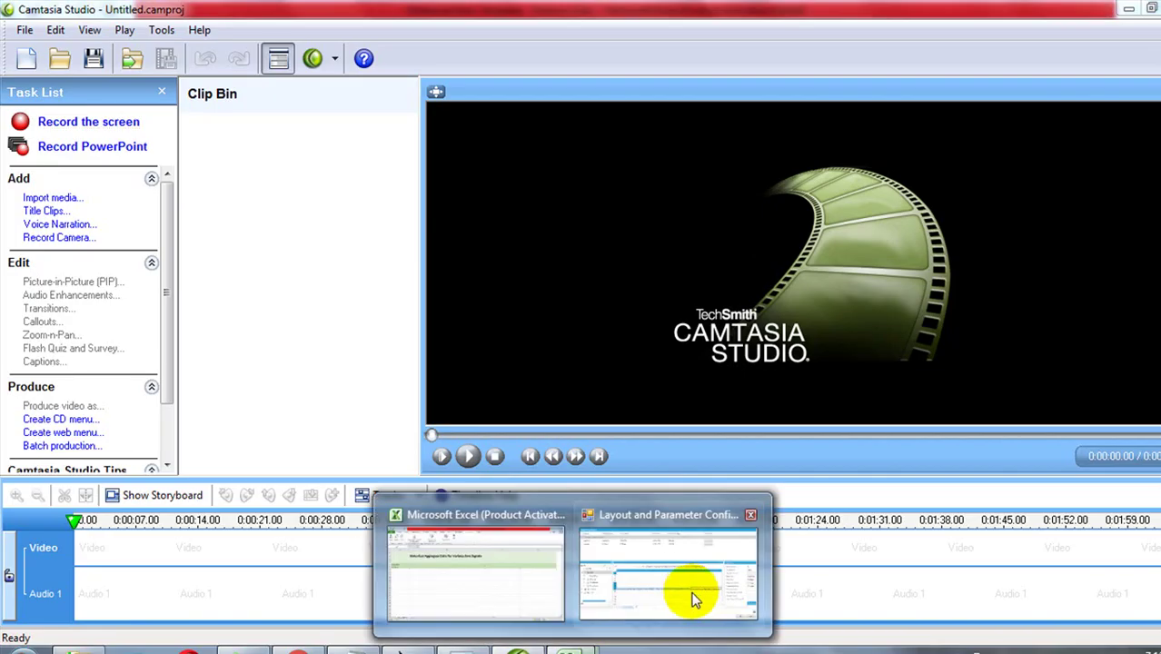
pyautogui.click(669, 610)
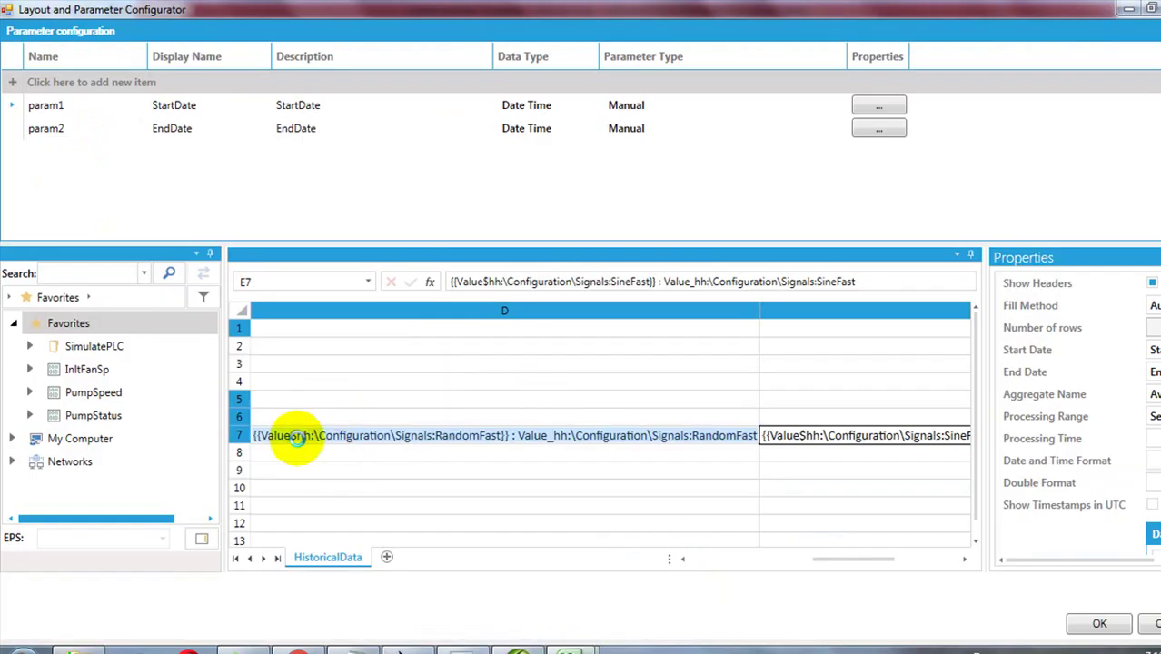
# Examine the existing data mappings in cells D7, B5 and B6 of the HistoricalData sheet.
pyautogui.click(372, 434)
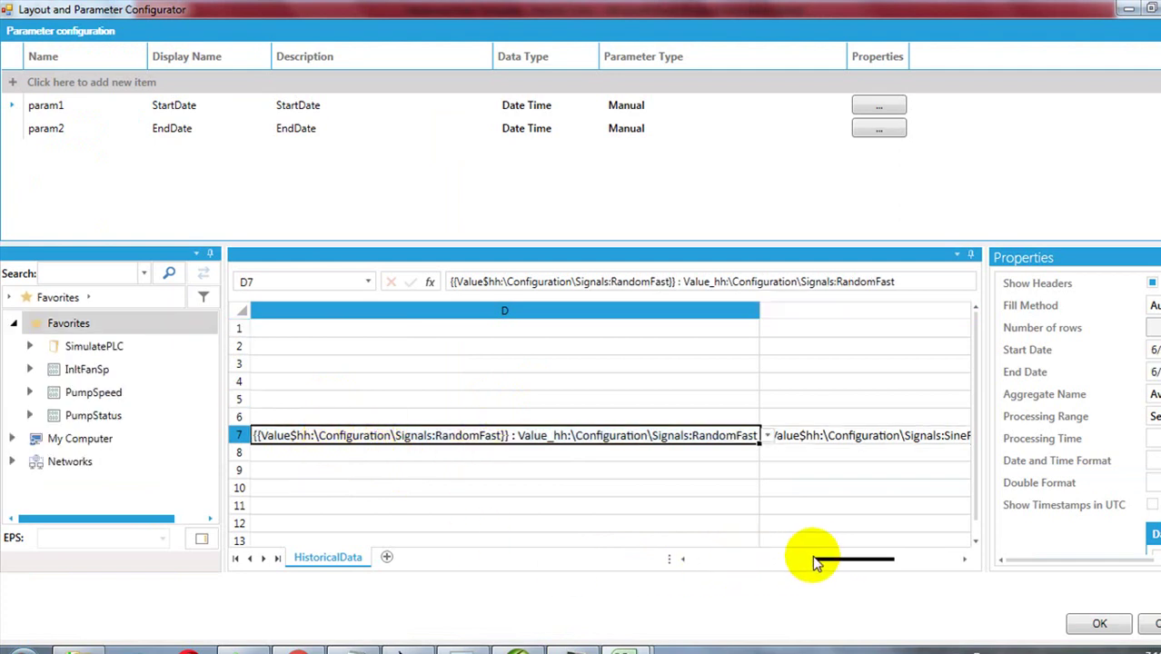
pyautogui.moveTo(820, 560); pyautogui.dragTo(689, 561)
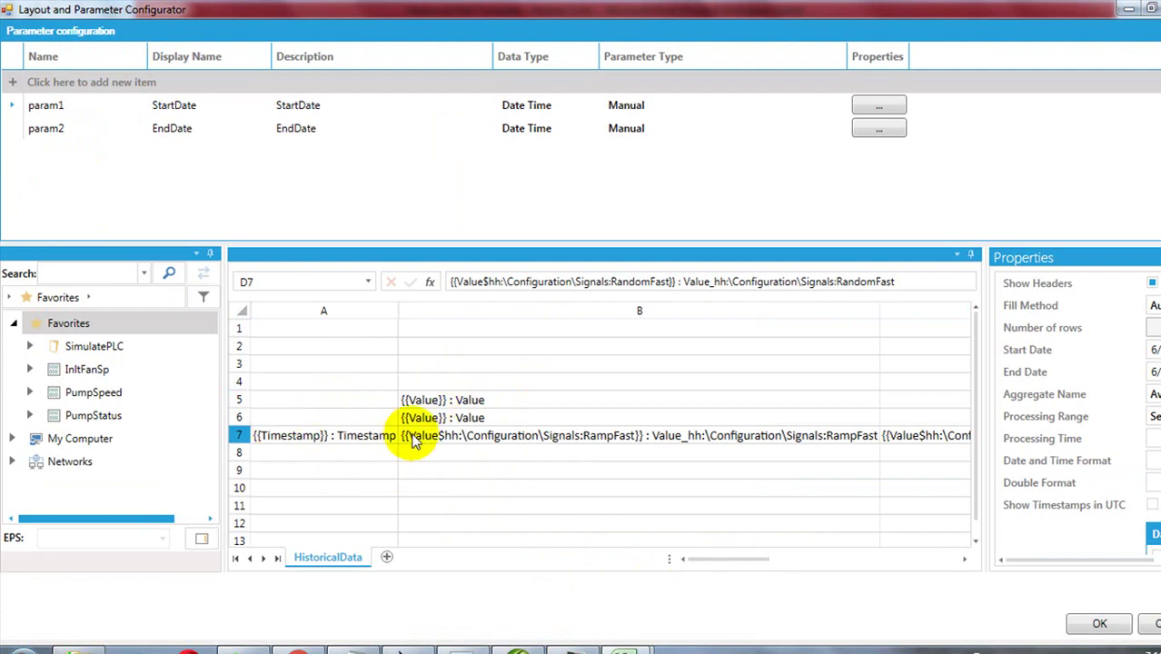
pyautogui.click(441, 398)
pyautogui.click(443, 419)
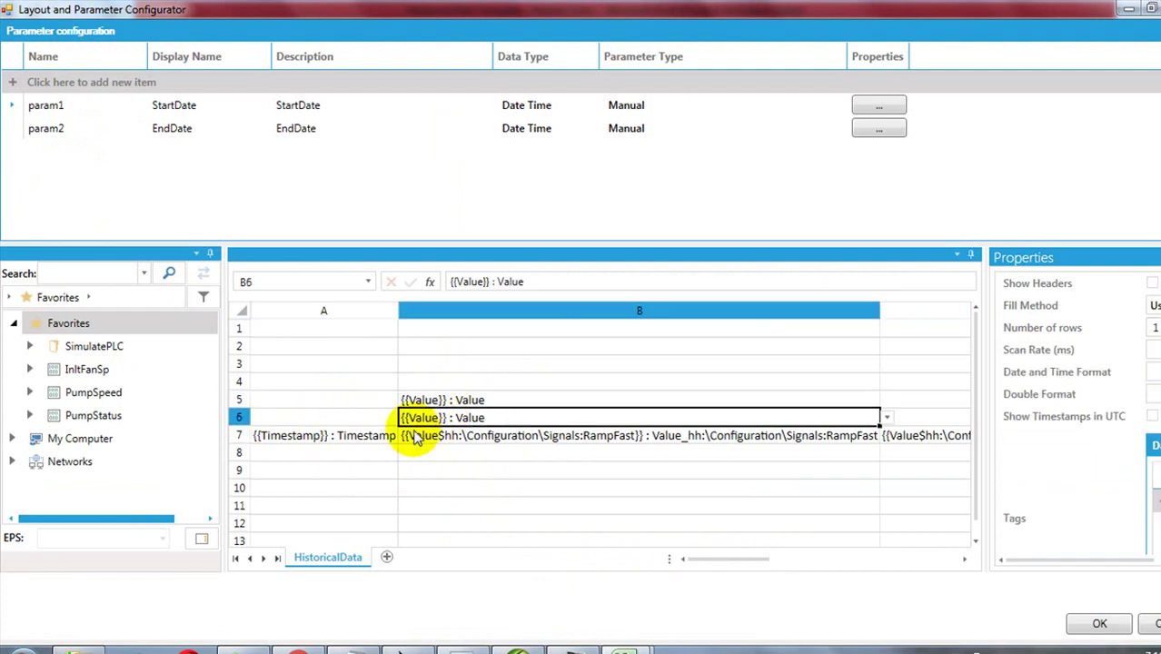
# Delete the existing timestamp and signal value mappings from row 7 of the HistoricalData sheet.
pyautogui.click(273, 439)
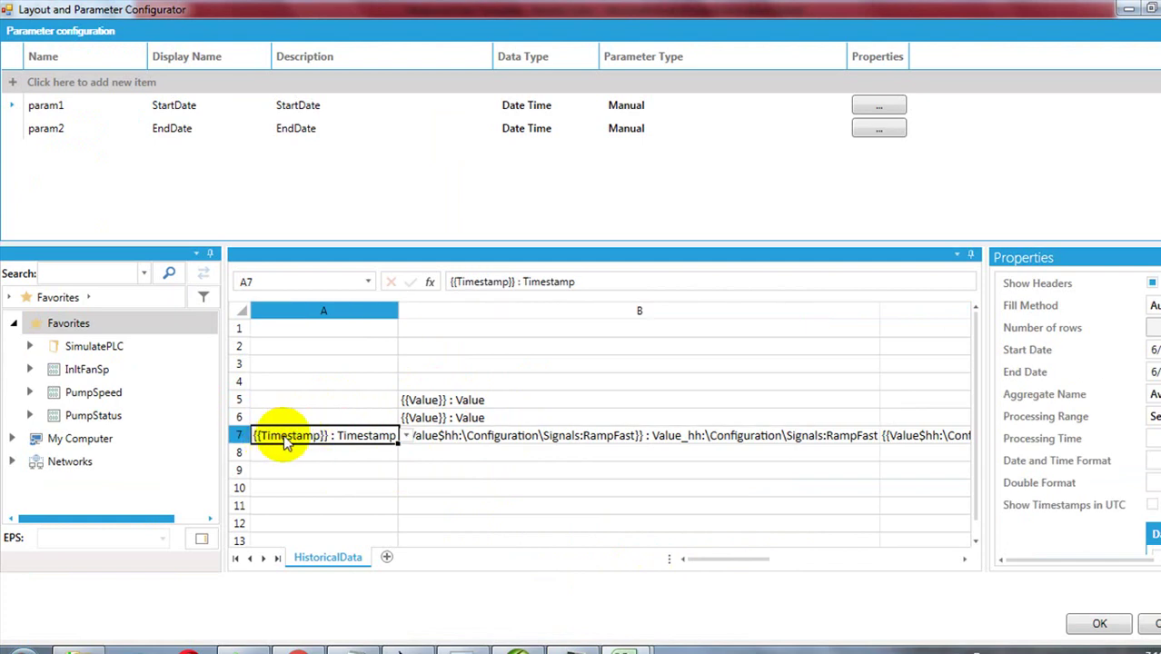
pyautogui.rightClick(286, 441)
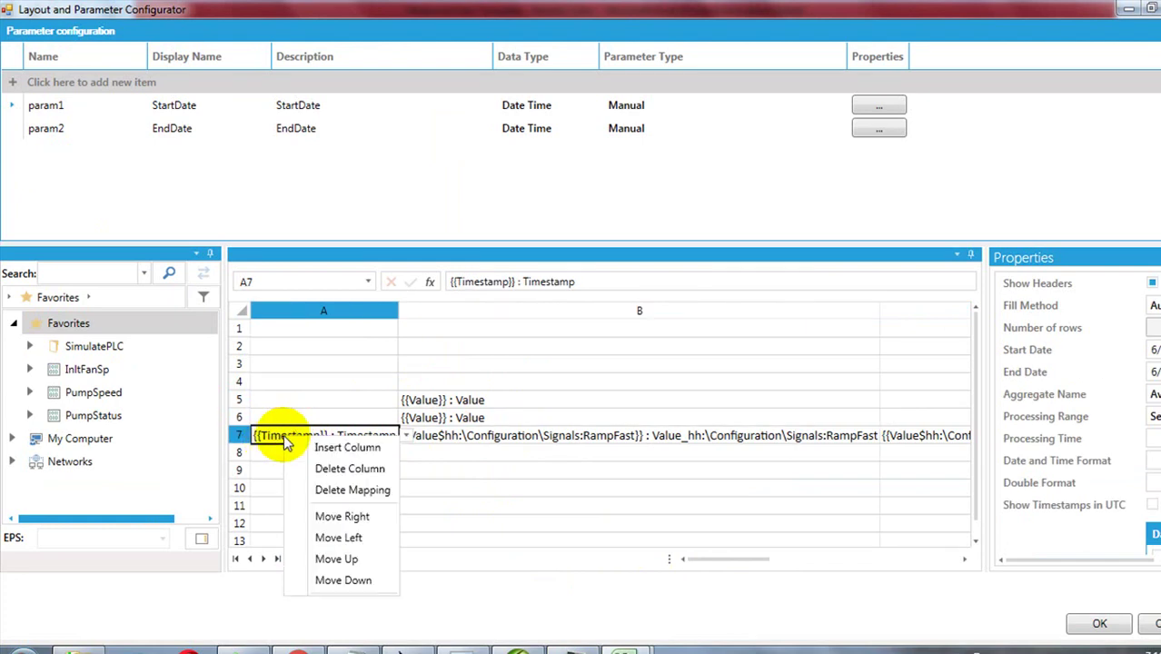
pyautogui.click(352, 491)
pyautogui.click(688, 361)
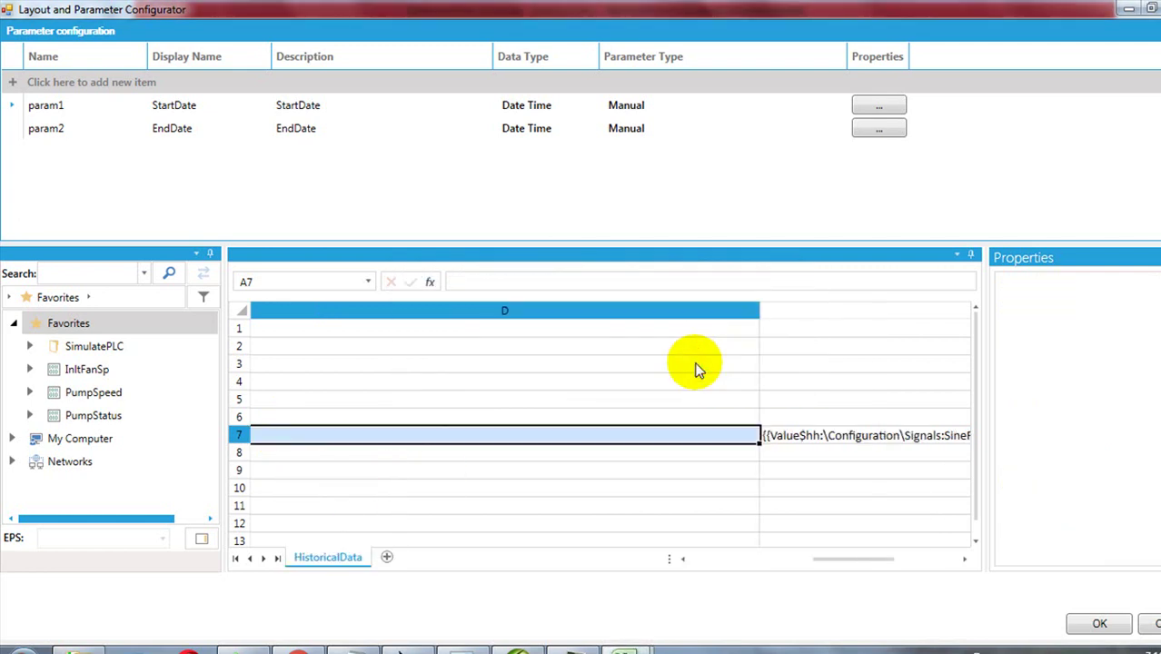
pyautogui.click(790, 437)
pyautogui.rightClick(792, 441)
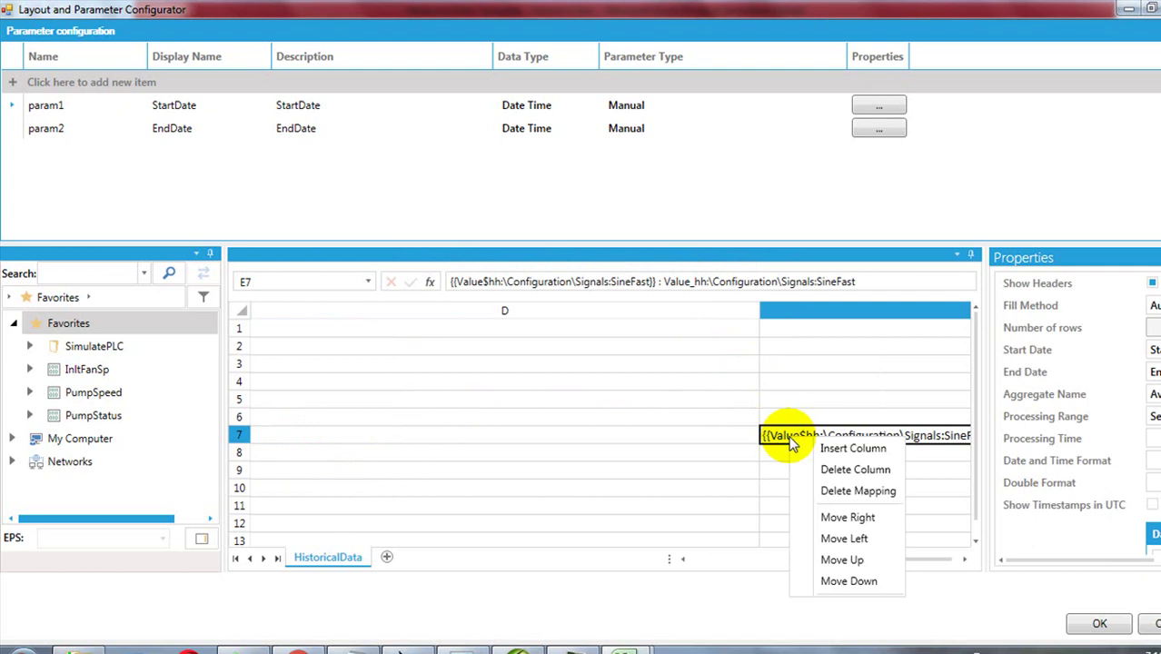
pyautogui.click(843, 488)
pyautogui.click(695, 363)
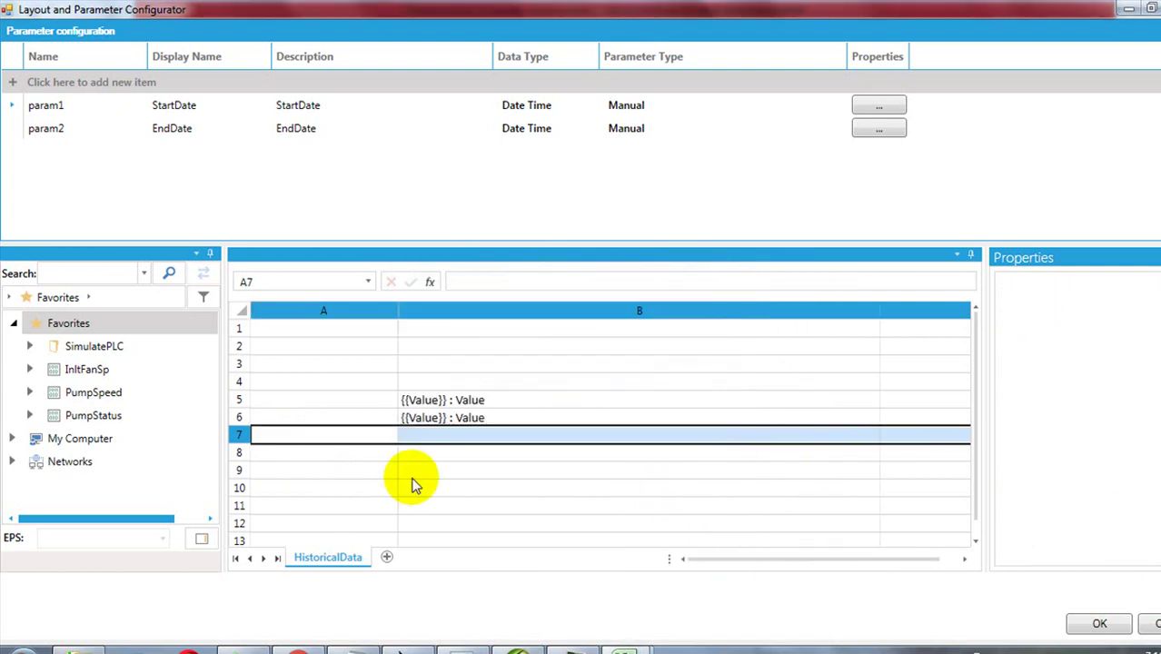
# Review the remaining value mappings in cells B5 and B6 against the StartDate and EndDate parameters.
pyautogui.click(440, 398)
pyautogui.click(443, 421)
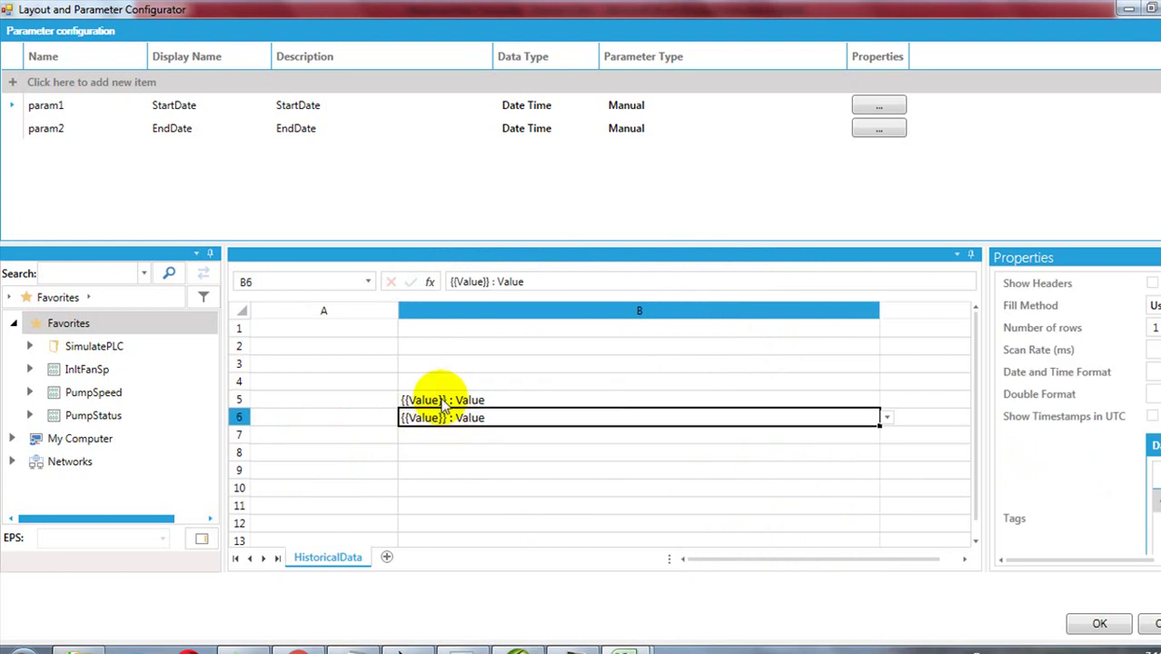
pyautogui.click(443, 400)
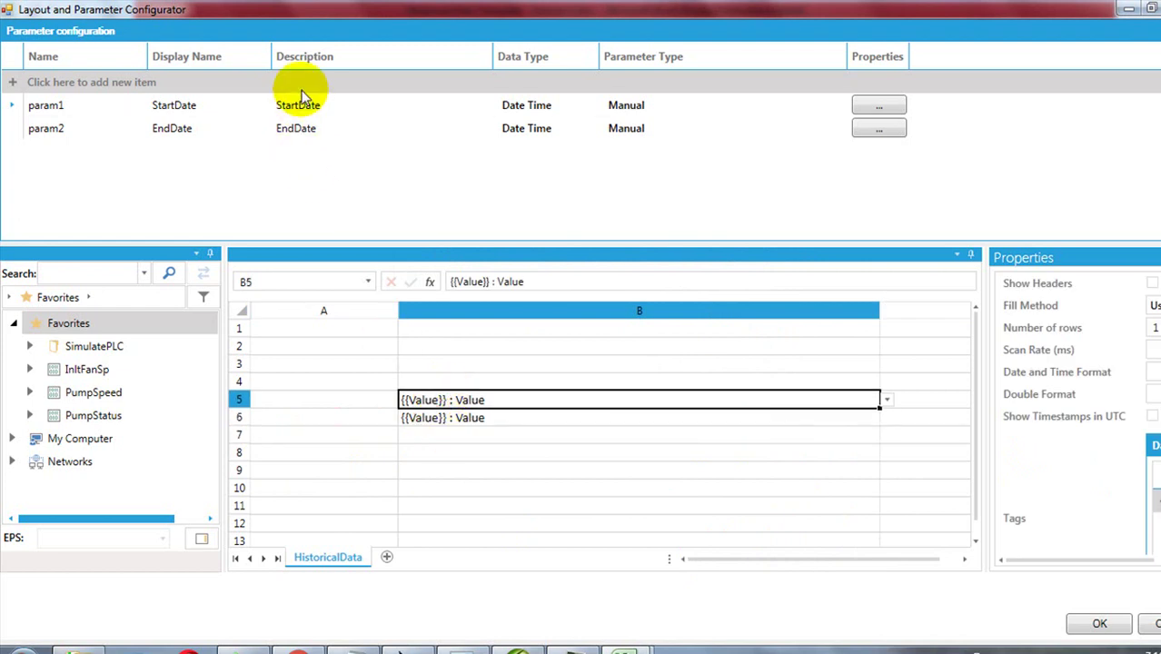
pyautogui.click(436, 420)
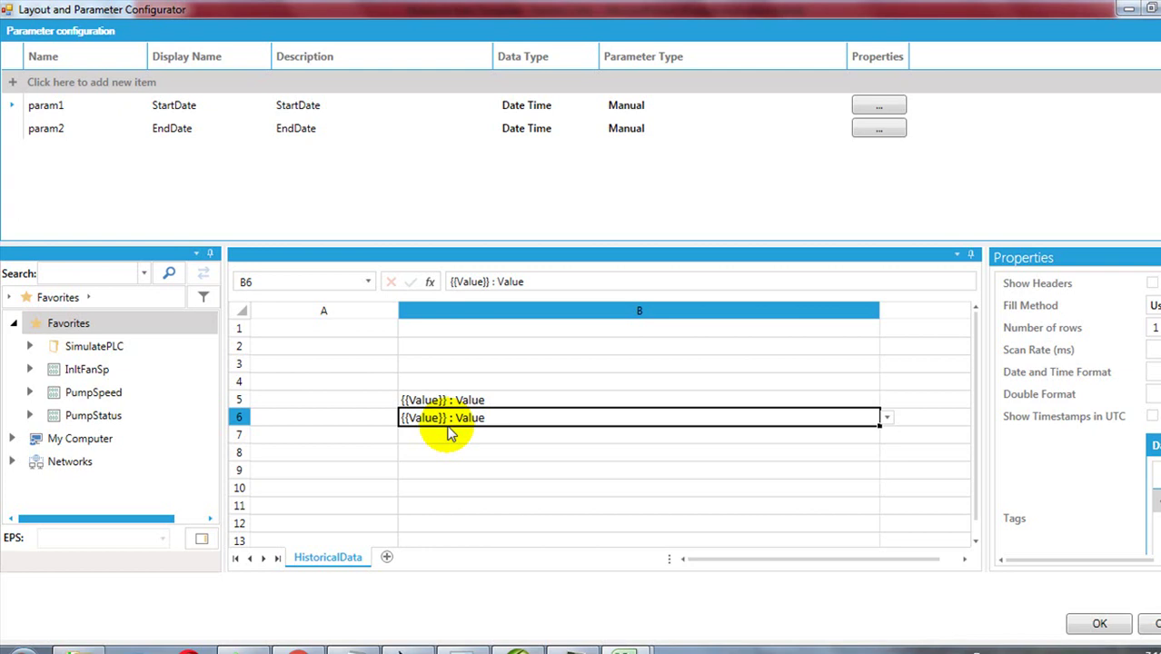
# With cell A7 selected, expand My Computer, Historical Data, Hyper Historian and Configuration in the data browser down to the Various Signals folder's tags.
pyautogui.click(349, 441)
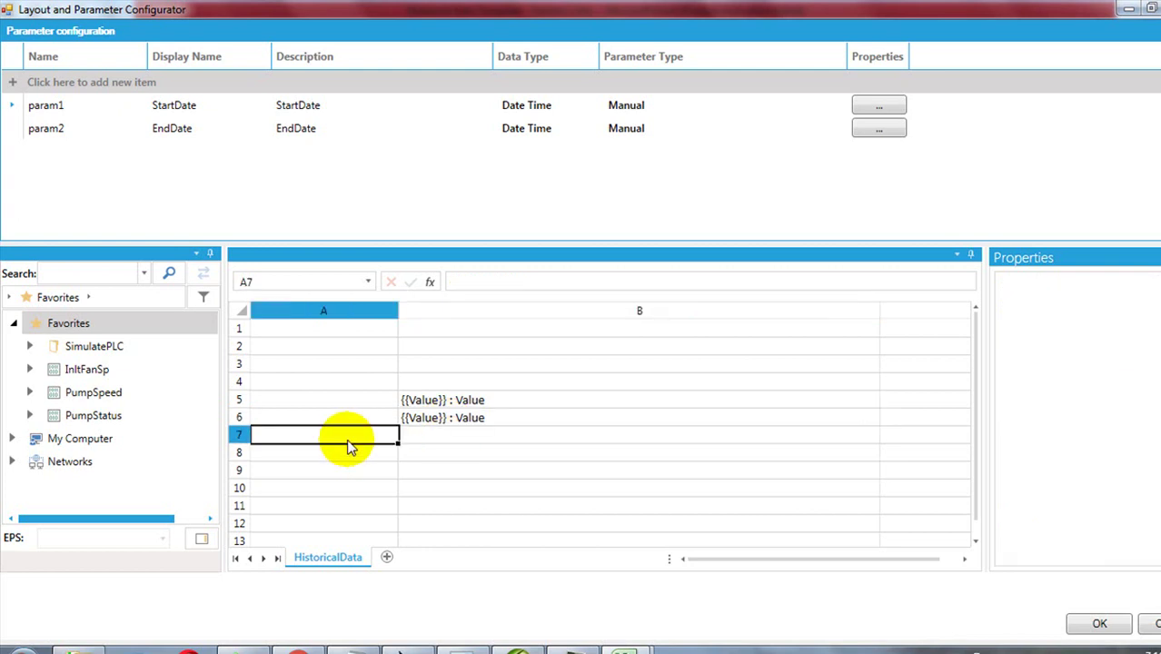
pyautogui.click(13, 439)
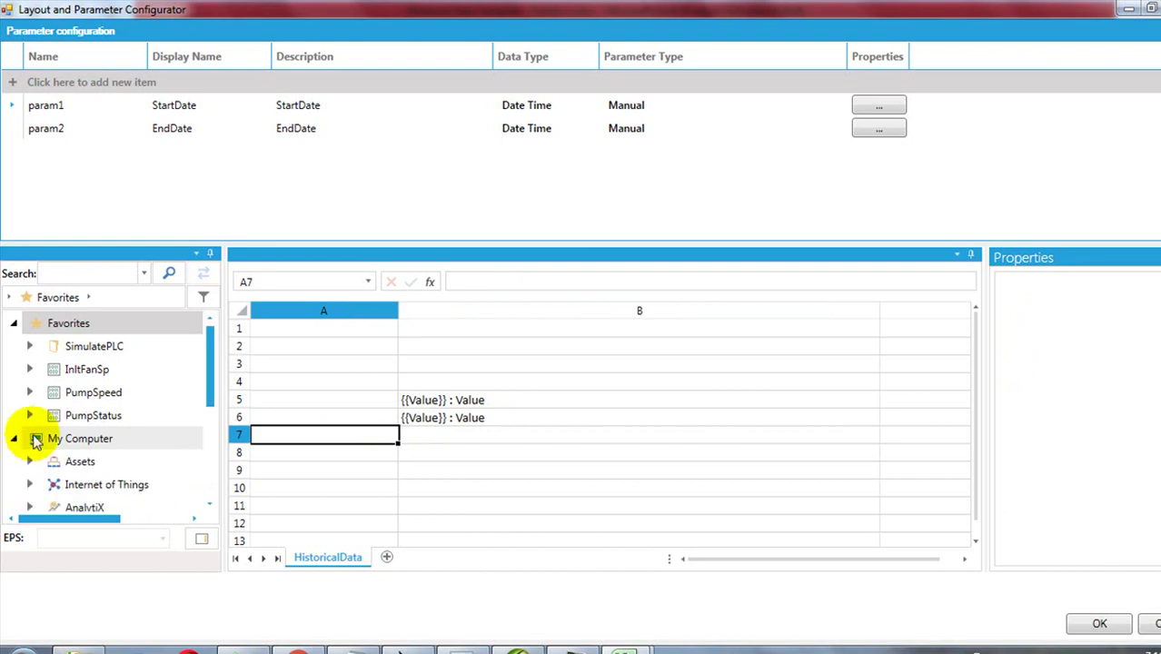
pyautogui.scroll(-2, 86, 363)
pyautogui.click(31, 449)
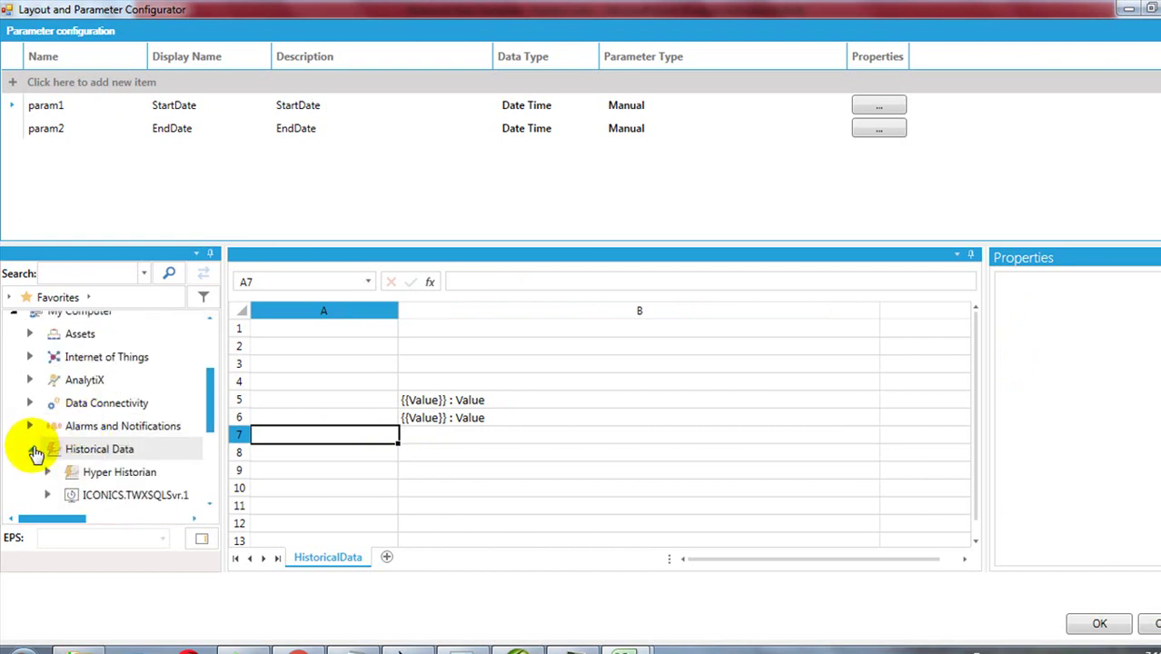
pyautogui.scroll(-2, 32, 446)
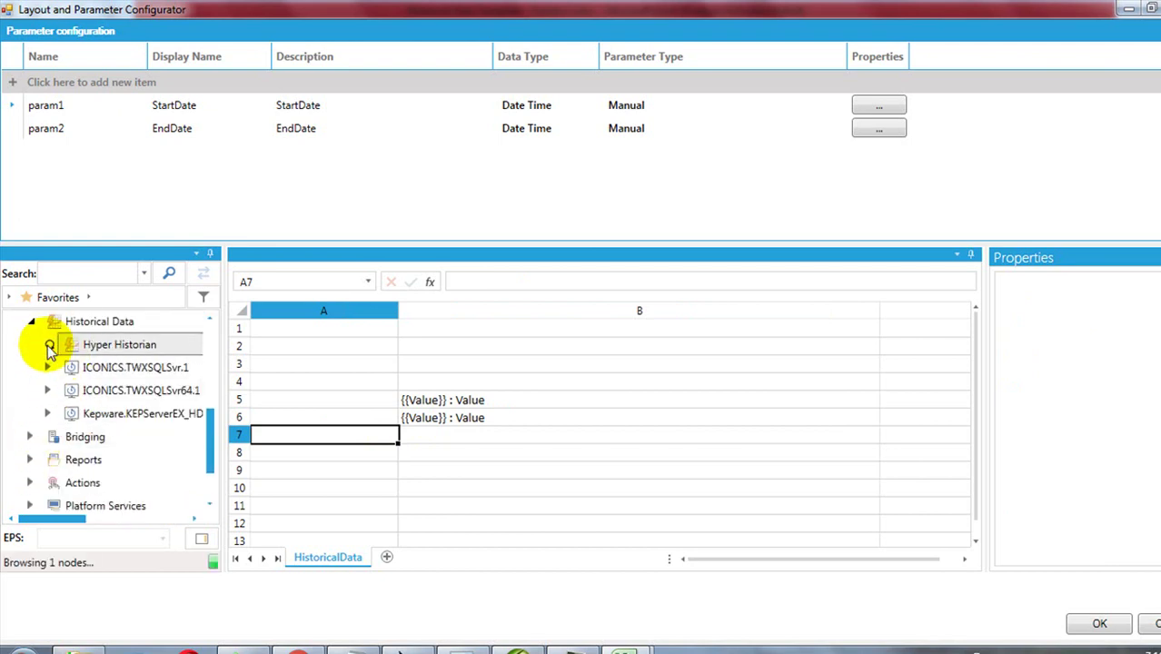
pyautogui.doubleClick(100, 346)
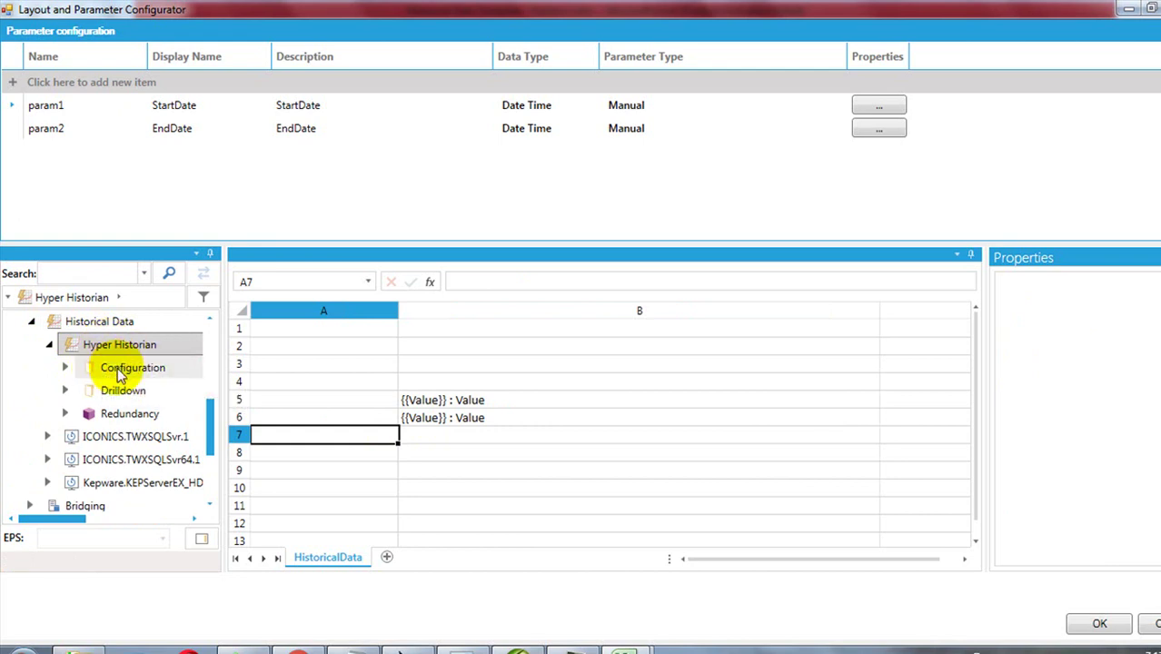
pyautogui.click(65, 366)
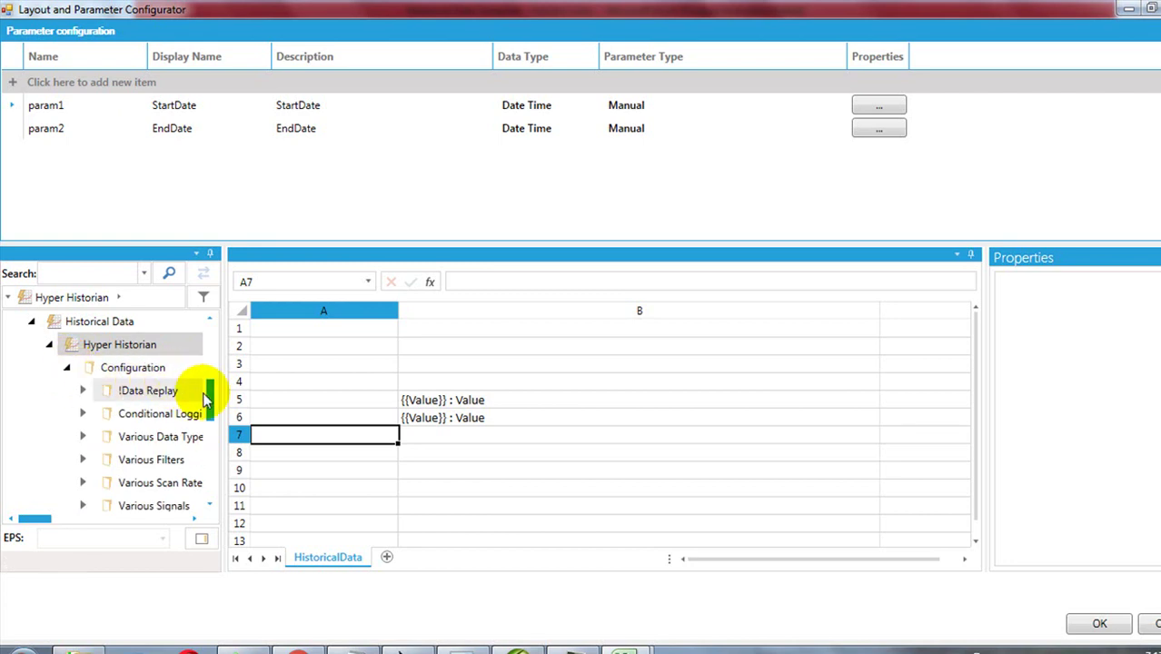
pyautogui.moveTo(211, 392); pyautogui.dragTo(213, 427)
pyautogui.click(137, 394)
pyautogui.click(84, 396)
pyautogui.scroll(-2, 130, 399)
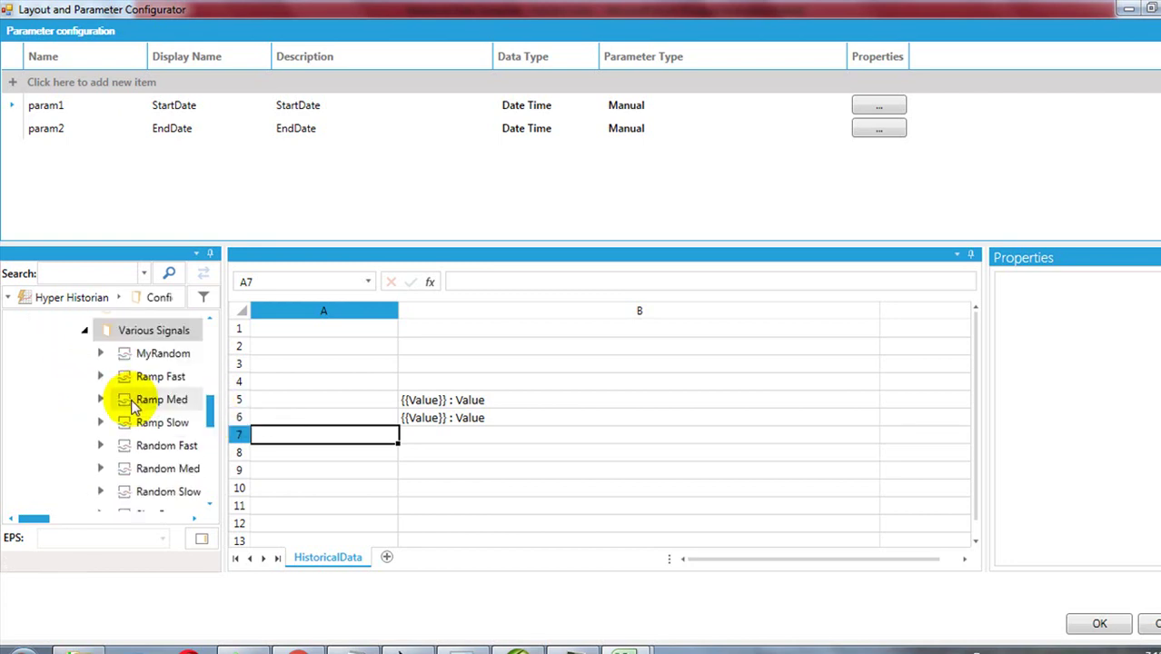
pyautogui.scroll(1, 130, 380)
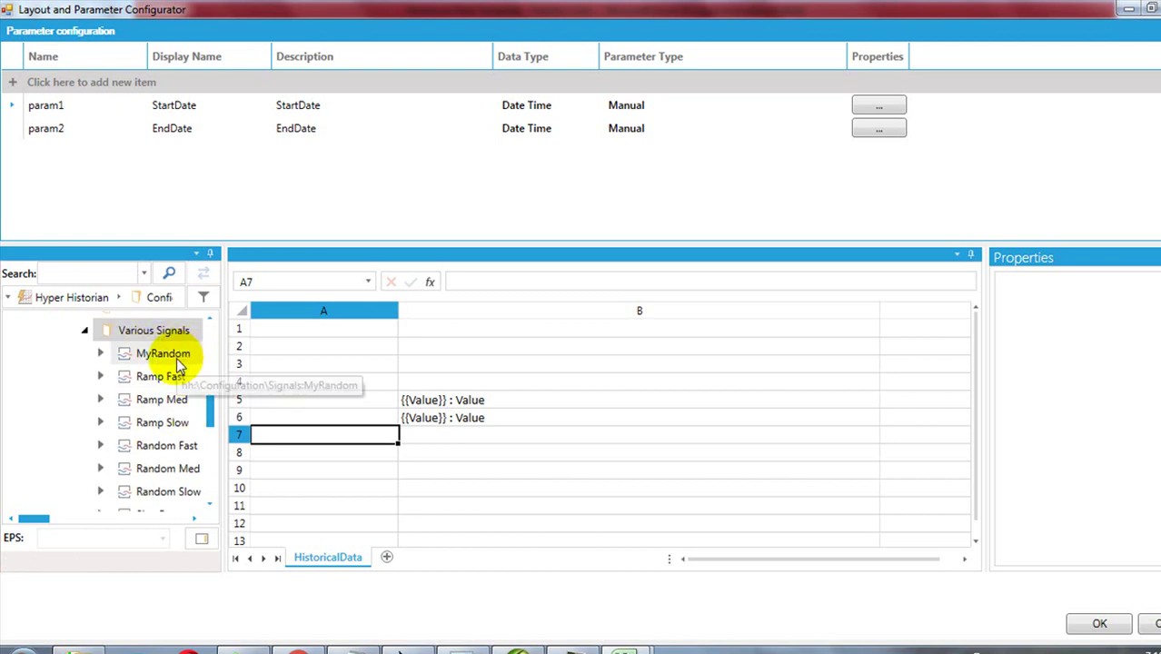
# Map the historical tags MyRandom, Ramp Fast, Ramp Slow and Random Fast together into the sheet starting at cell A7.
pyautogui.click(169, 358)
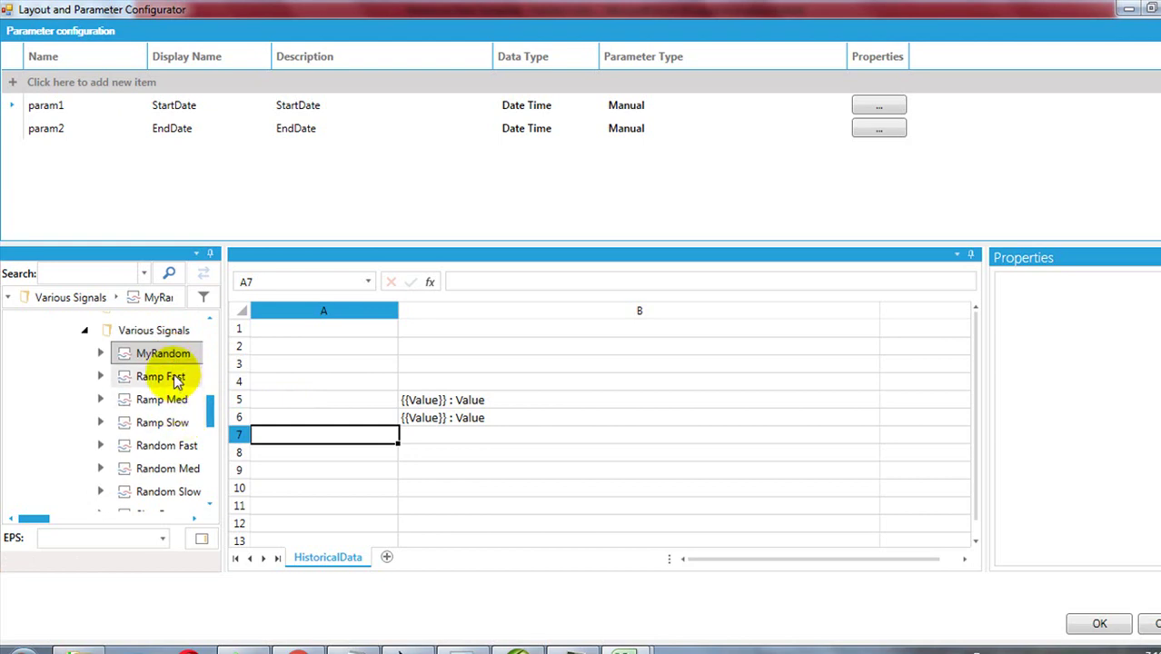
pyautogui.keyDown('ctrl'); pyautogui.click(172, 378); pyautogui.keyUp('ctrl')
pyautogui.keyDown('ctrl'); pyautogui.keyDown('shift'); pyautogui.click(173, 423); pyautogui.keyUp('shift'); pyautogui.keyUp('ctrl')
pyautogui.keyDown('ctrl'); pyautogui.click(163, 445); pyautogui.keyUp('ctrl')
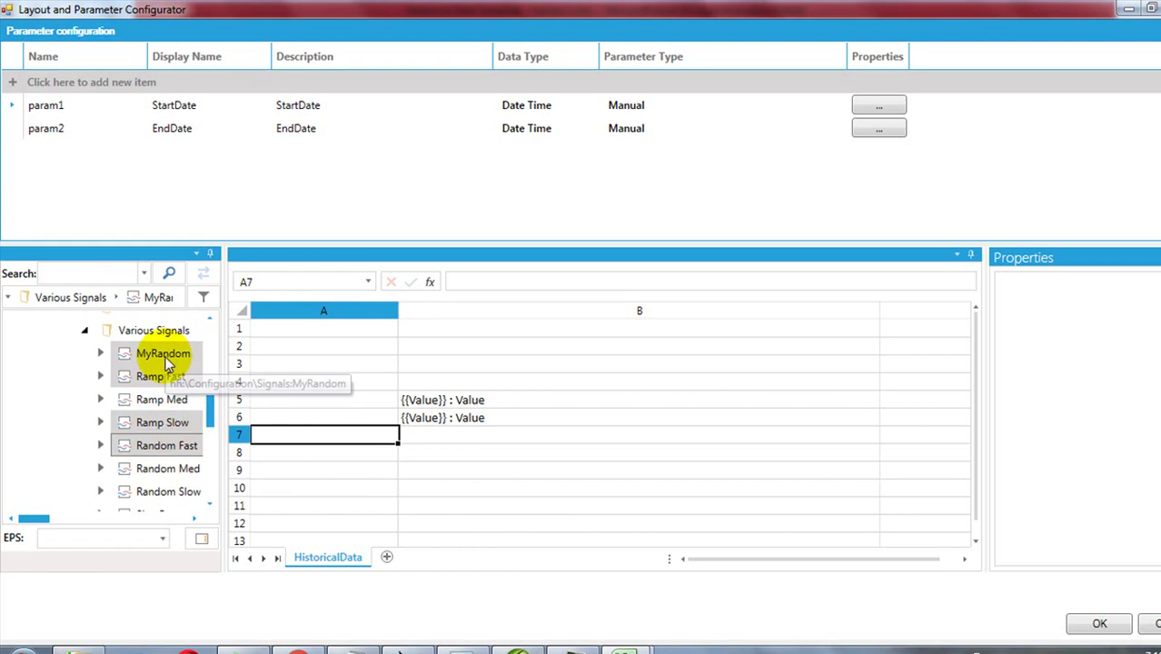
pyautogui.moveTo(153, 356); pyautogui.dragTo(275, 441)
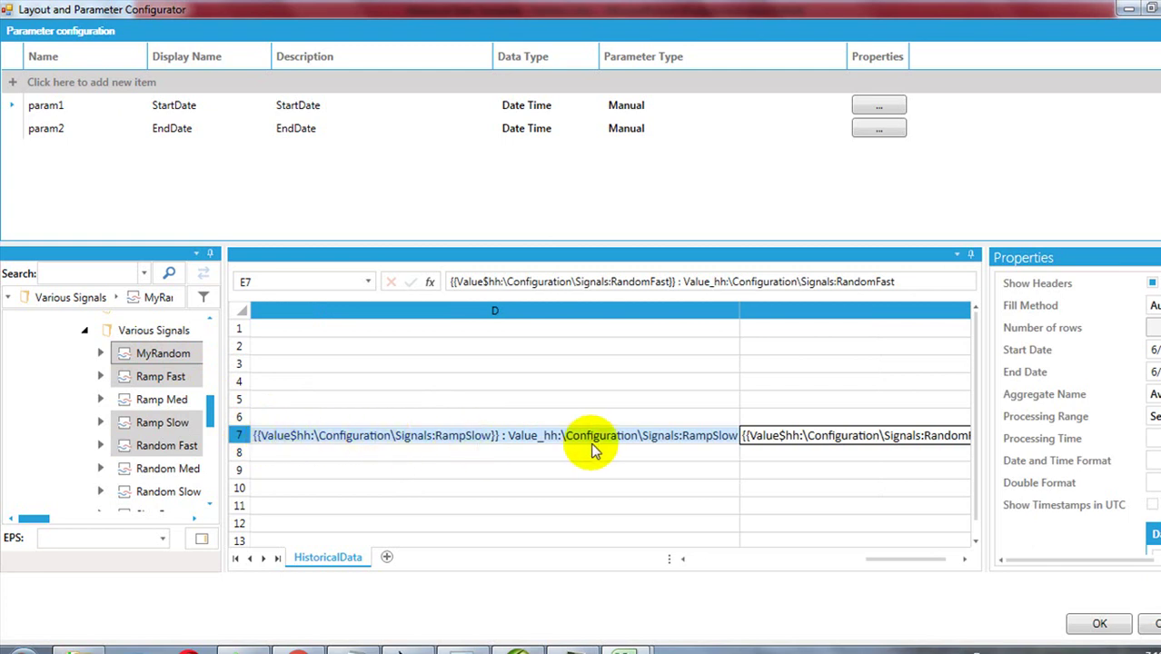
# Examine the new Ramp Slow and Random Fast mappings in D7 and E7, and select the Timestamp mapping in A7.
pyautogui.click(667, 440)
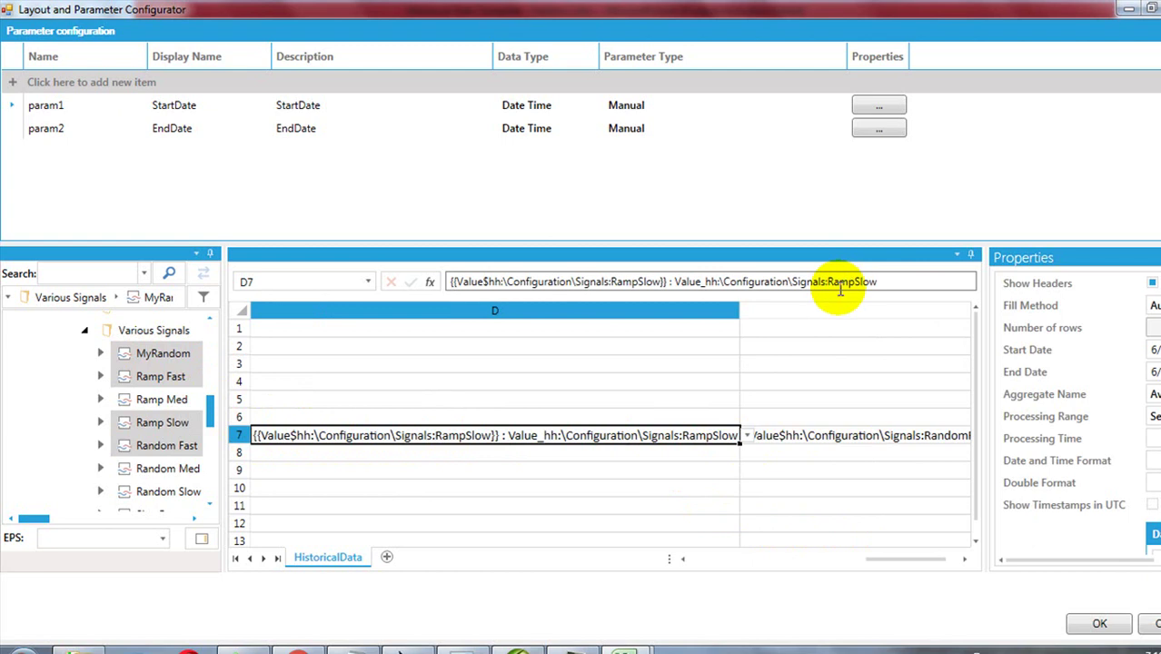
pyautogui.click(849, 434)
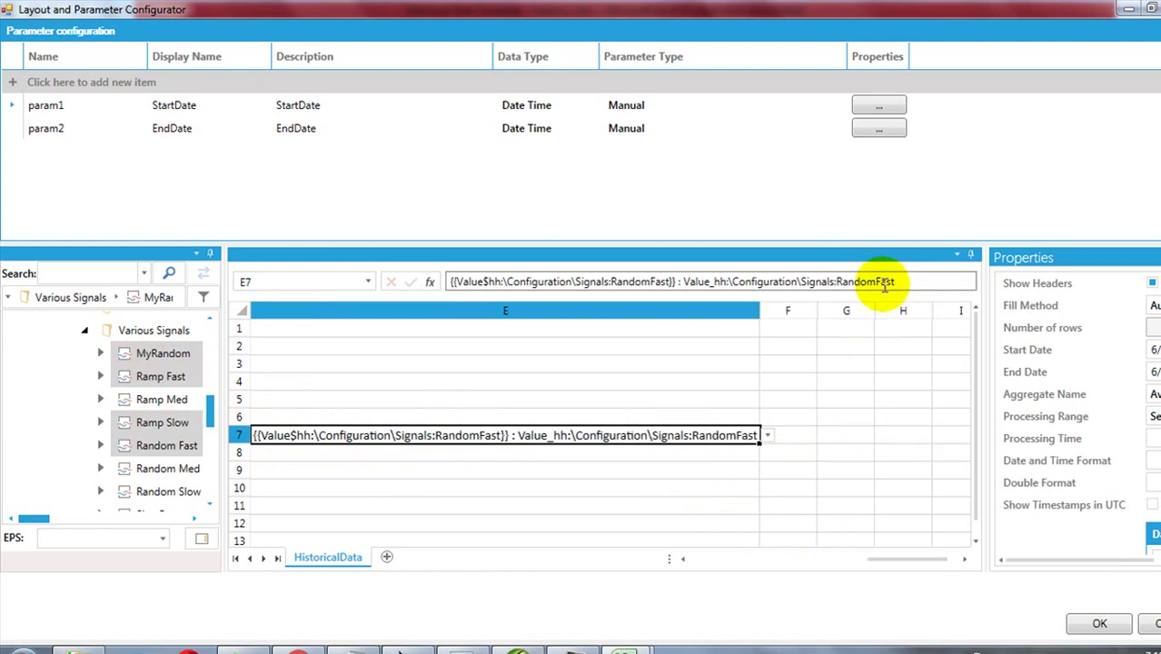
pyautogui.moveTo(888, 563)
pyautogui.mouseDown()
pyautogui.moveTo(705, 560)
pyautogui.moveTo(890, 558)
pyautogui.mouseUp()
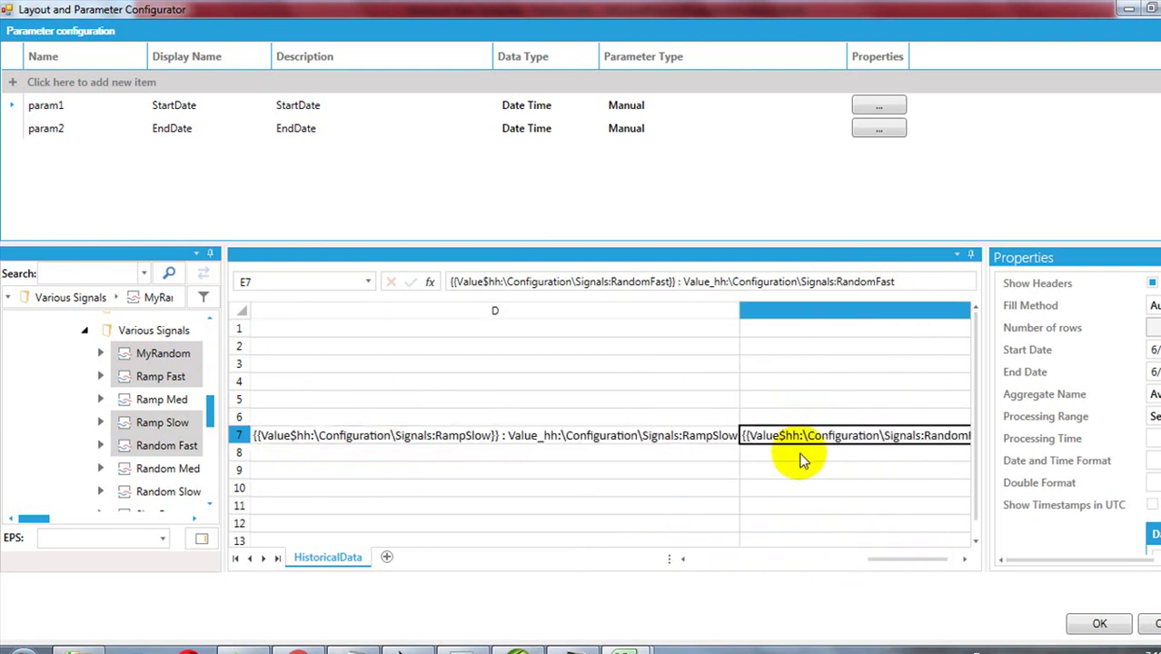
pyautogui.click(677, 435)
pyautogui.click(781, 437)
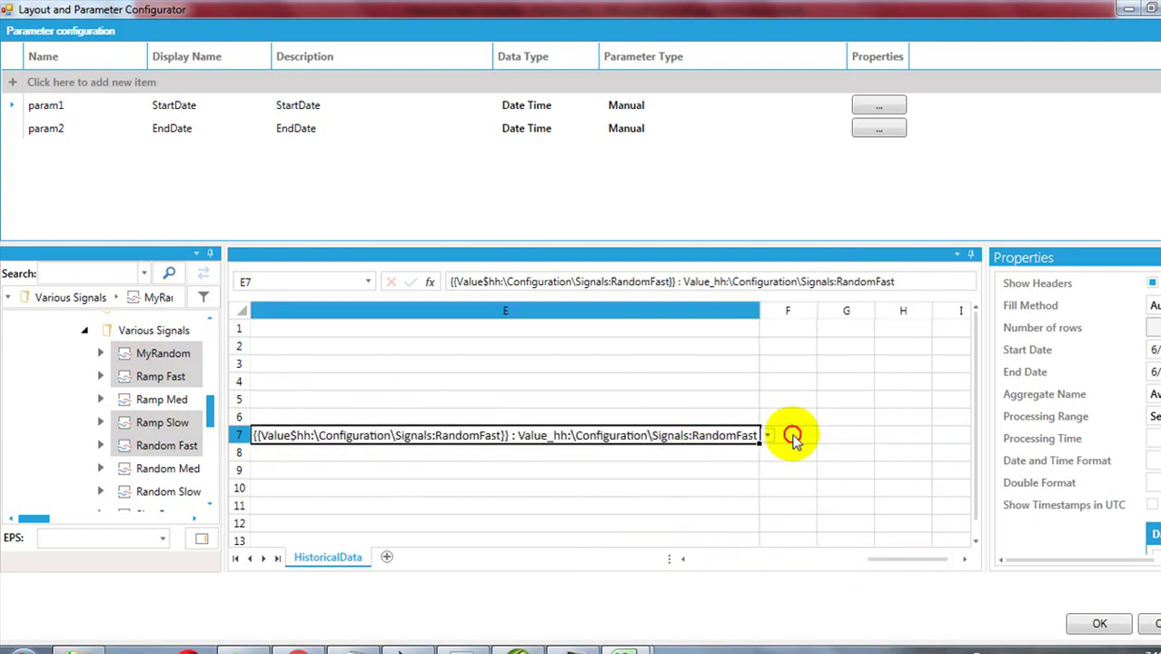
pyautogui.moveTo(881, 557); pyautogui.dragTo(674, 560)
pyautogui.click(272, 436)
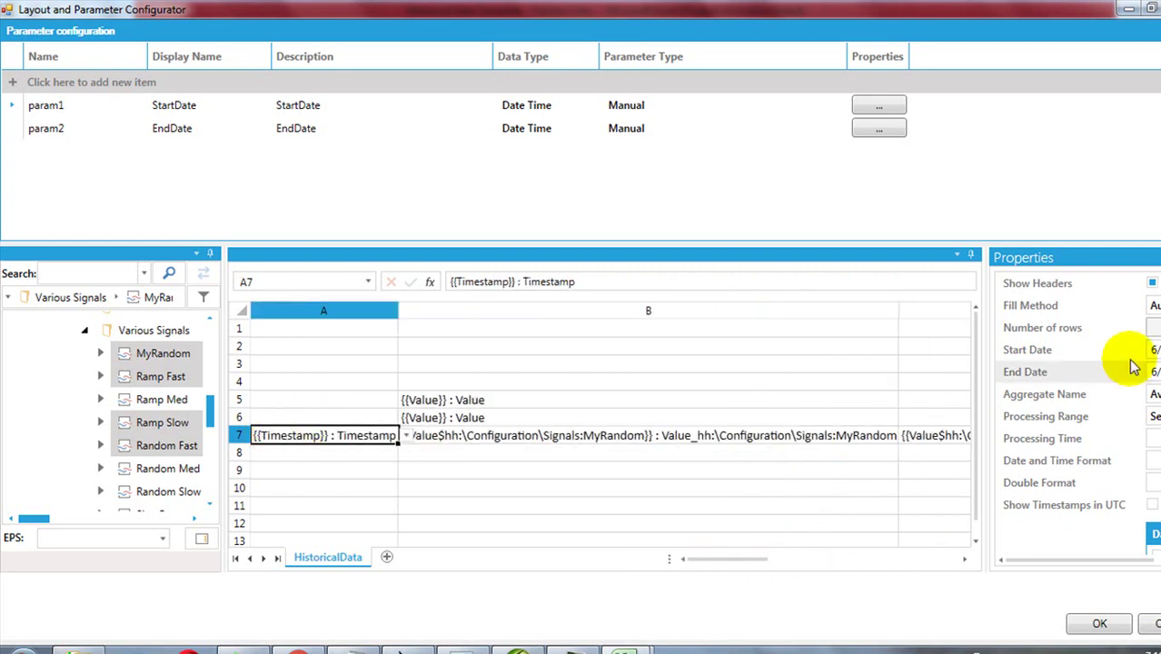
# Turn off Show Headers in the properties of the historical data mapping at A7.
pyautogui.moveTo(986, 267); pyautogui.dragTo(694, 255)
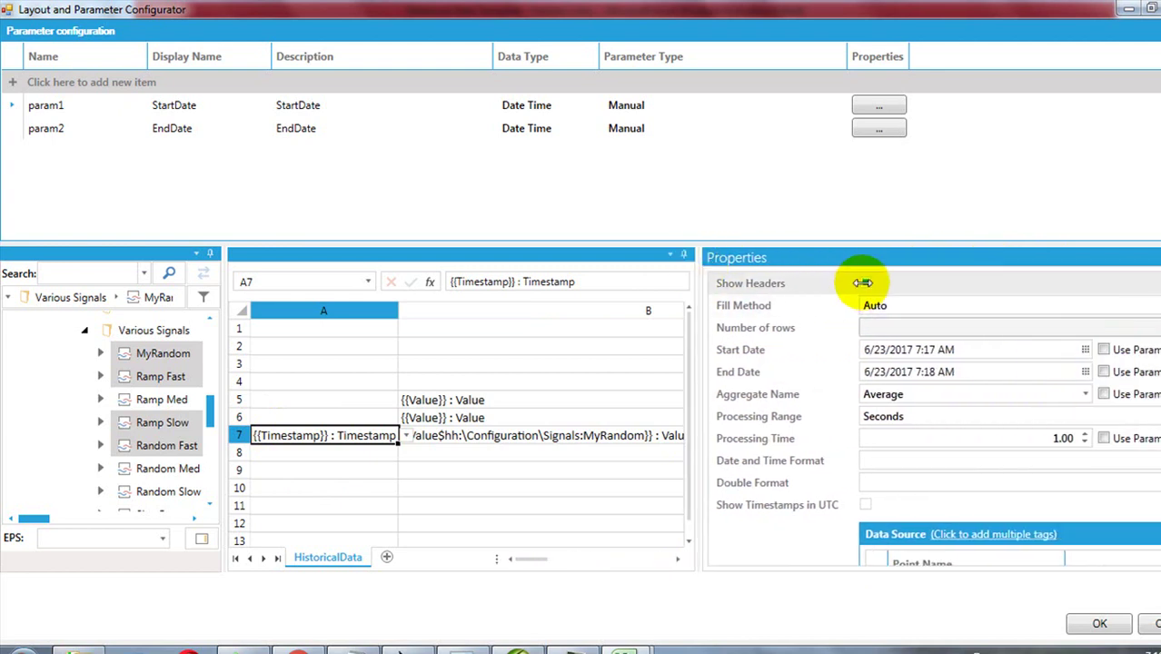
pyautogui.click(863, 282)
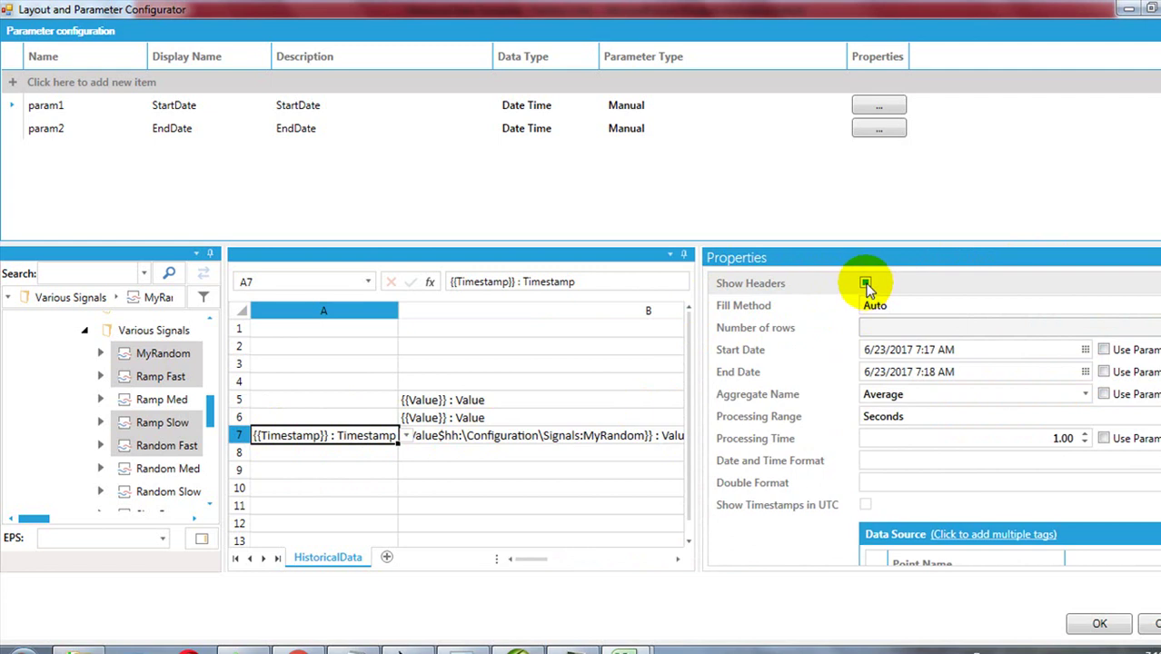
pyautogui.click(865, 284)
pyautogui.click(865, 283)
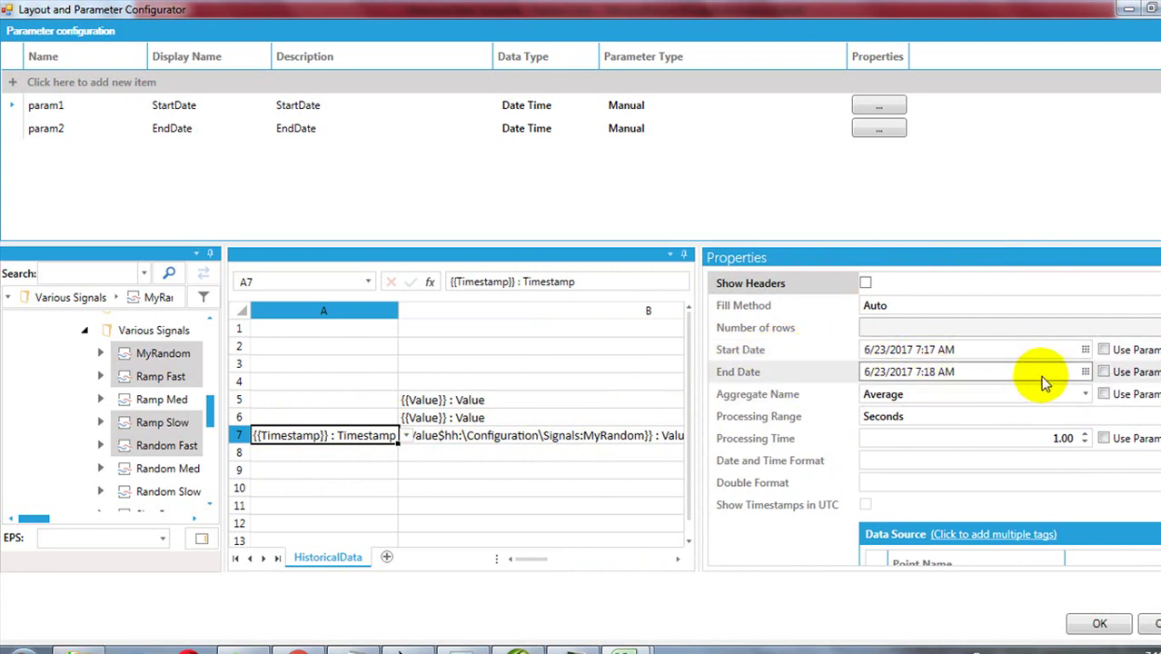
# Bind the mapping's start date to the StartDate parameter and its end date to the EndDate parameter, and accept the configuration.
pyautogui.click(1102, 350)
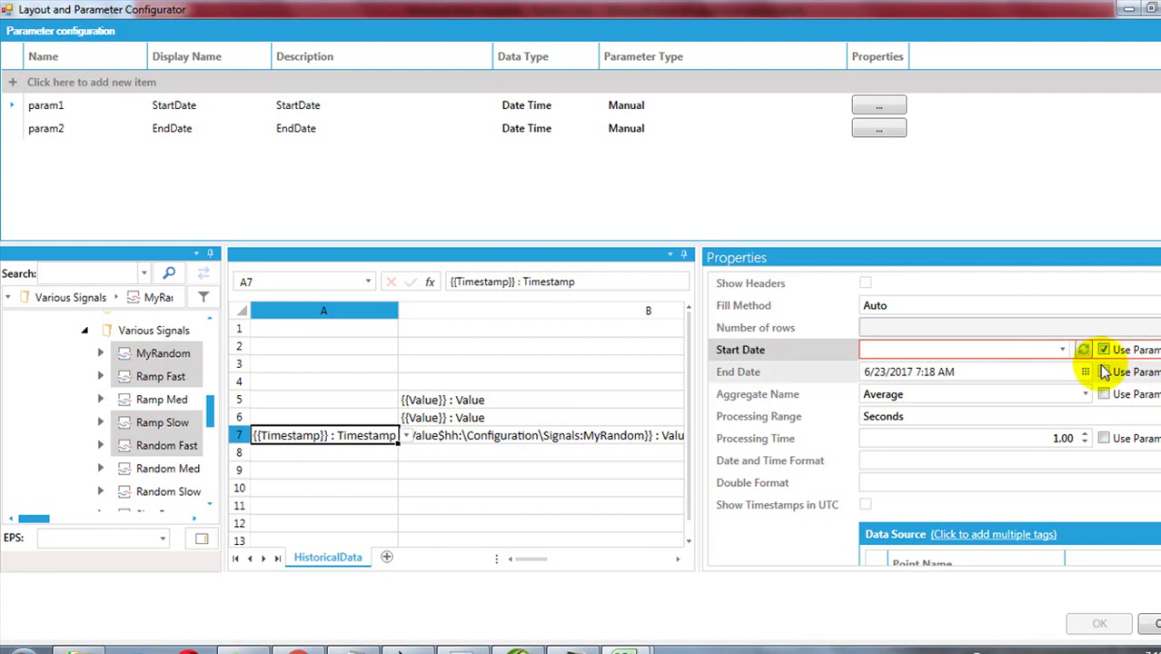
pyautogui.click(1103, 372)
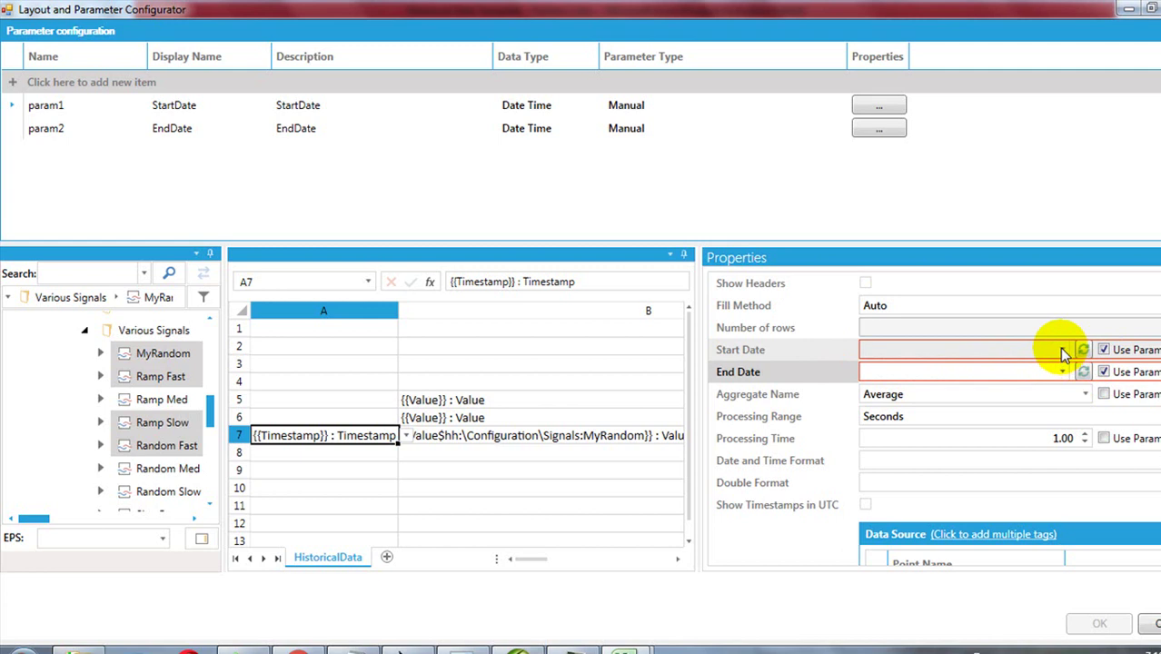
pyautogui.click(1061, 350)
pyautogui.click(936, 371)
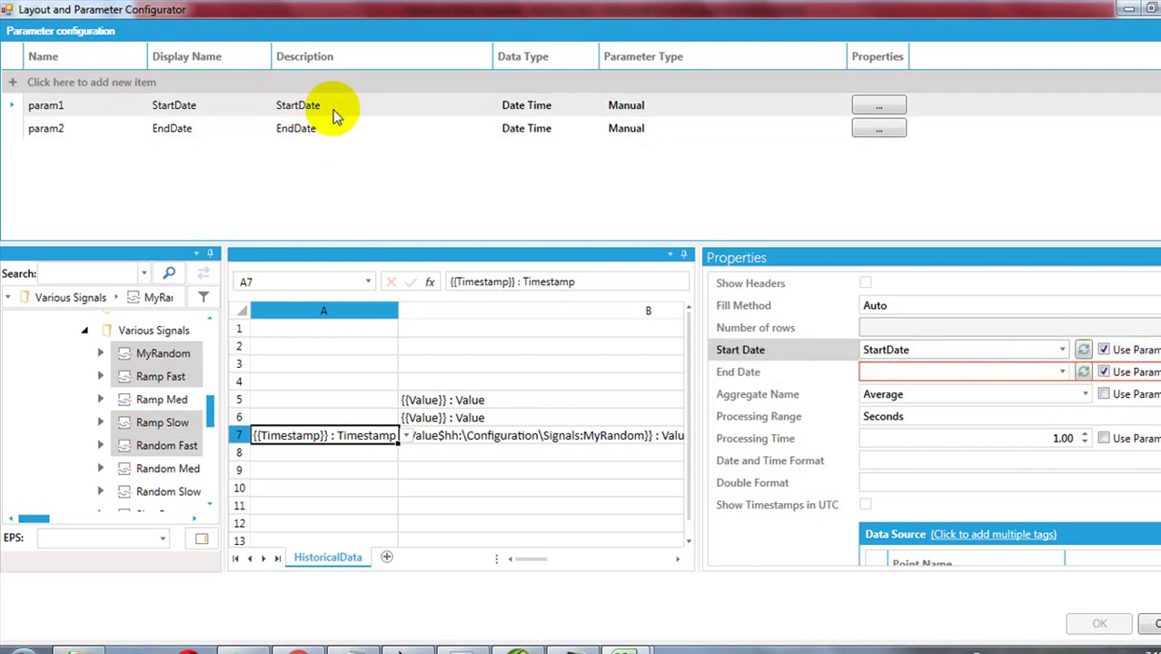
pyautogui.click(1062, 371)
pyautogui.click(886, 412)
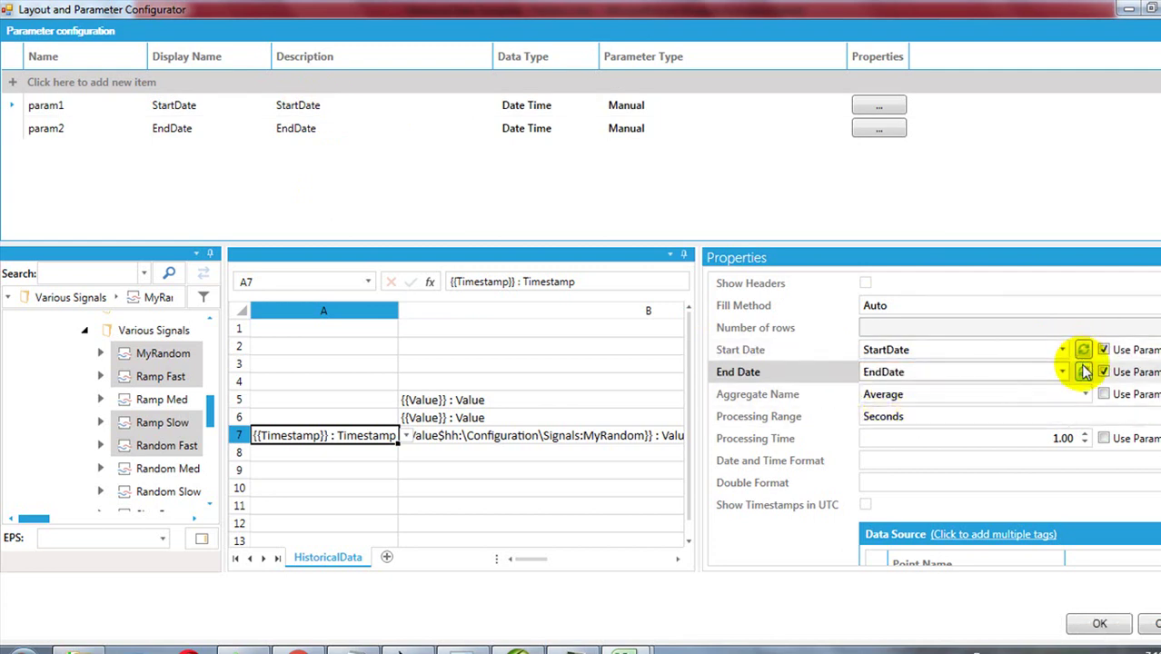
pyautogui.click(1099, 625)
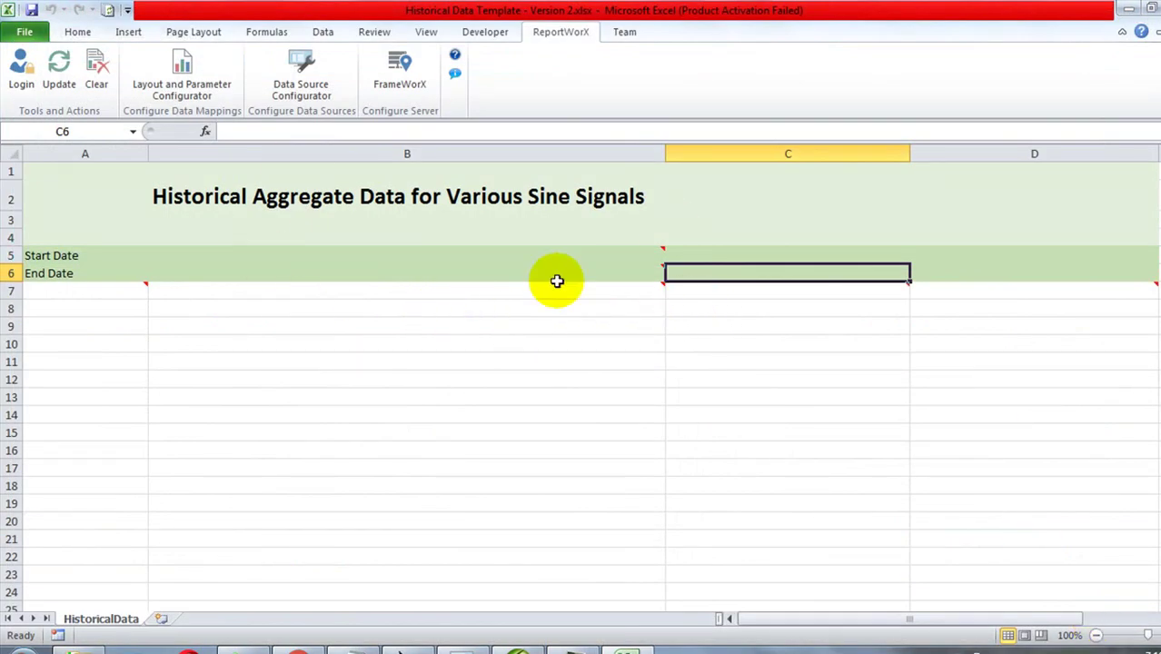
# Insert a blank row above the historical data mapping in row 7 of the HistoricalData sheet.
pyautogui.click(88, 291)
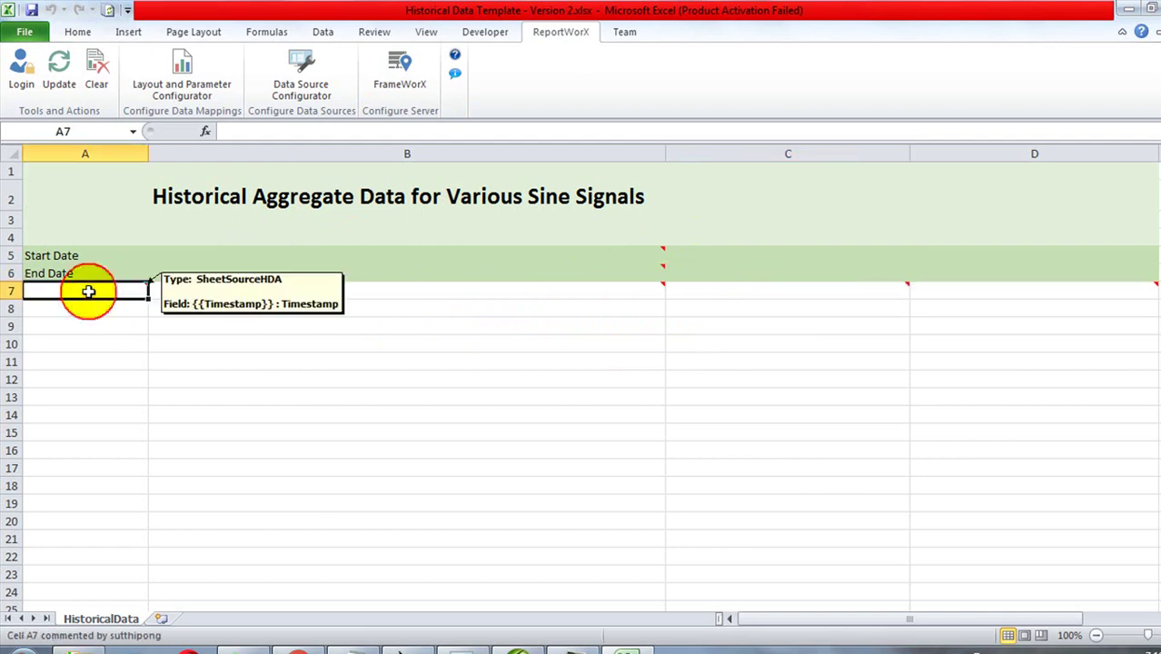
pyautogui.rightClick(14, 291)
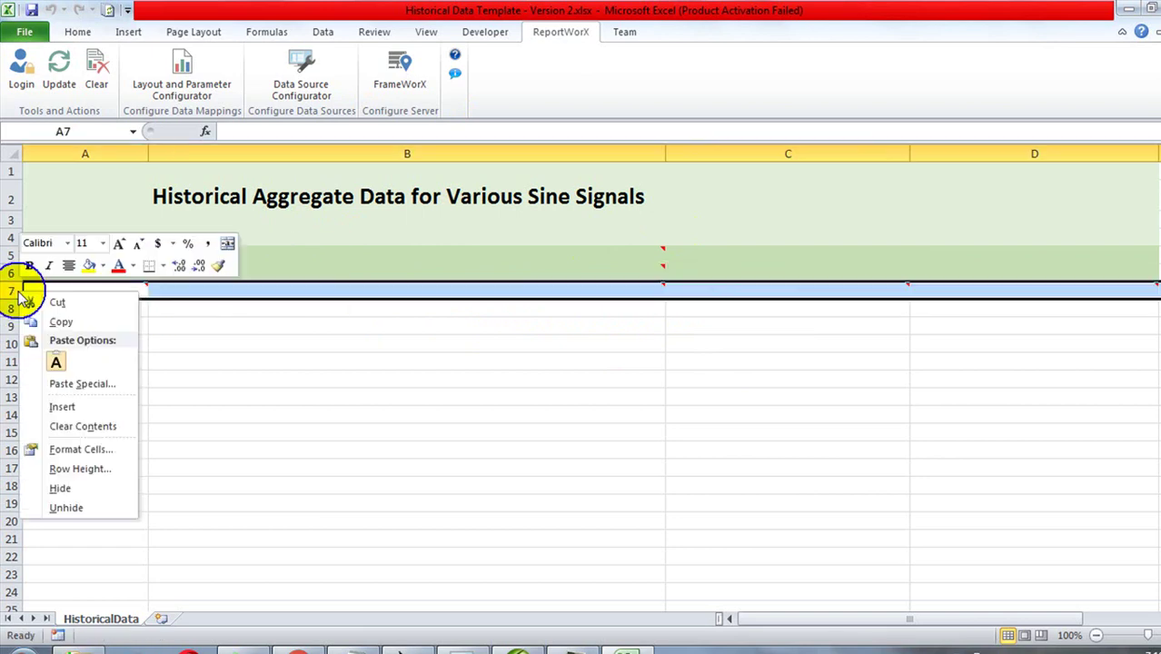
pyautogui.click(78, 407)
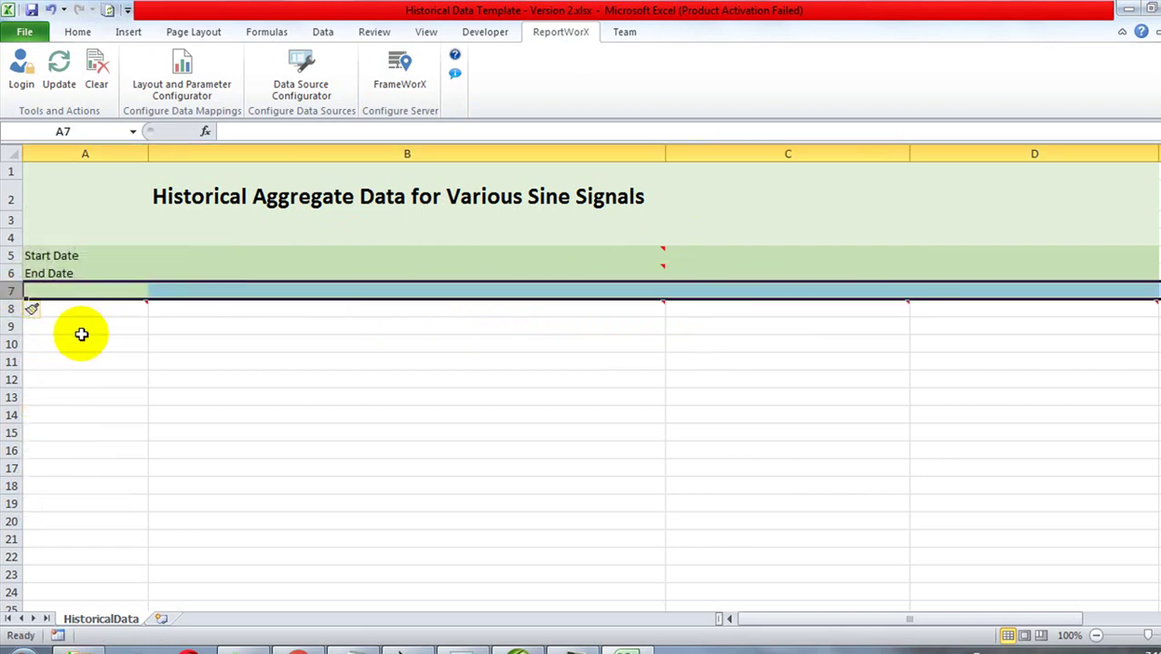
# Enter the column headings Time, V1, V2, V3 and V4 in cells A7 to E7.
pyautogui.click(85, 287)
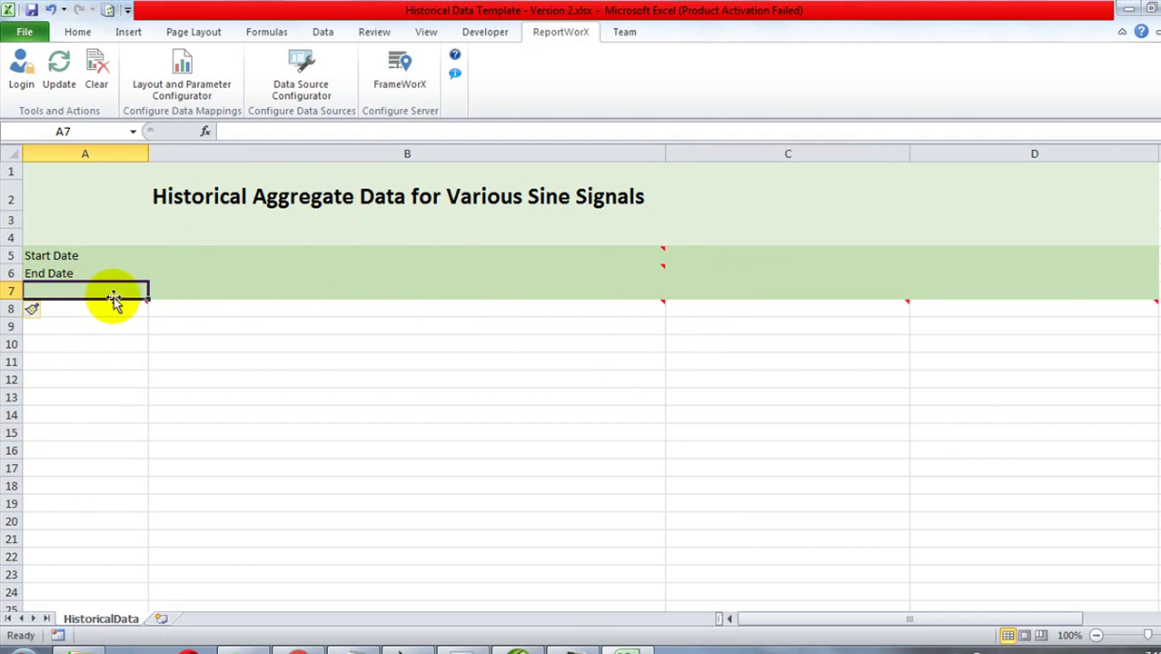
pyautogui.write('Y')
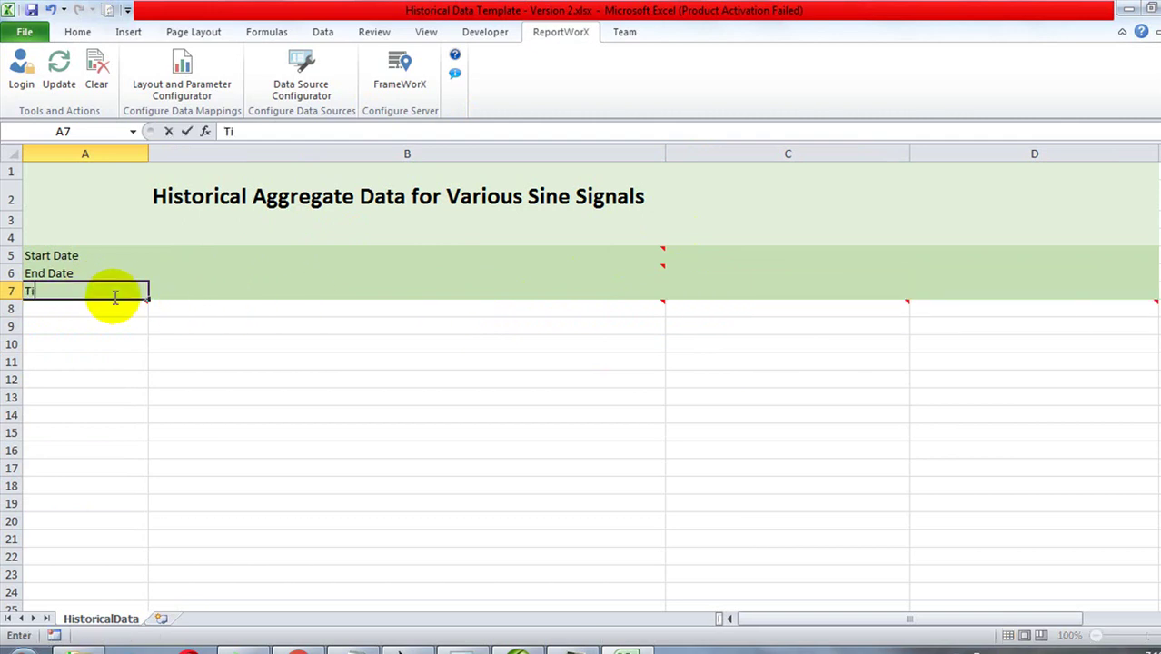
pyautogui.press('Tab')
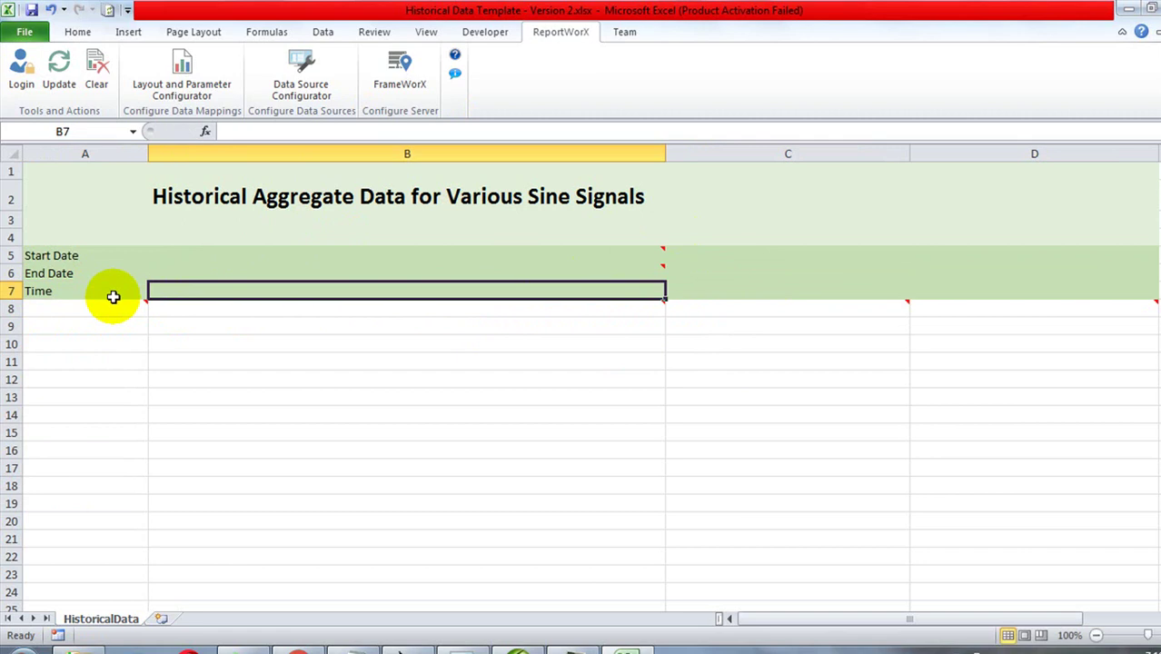
pyautogui.write('V1')
pyautogui.press('Tab')
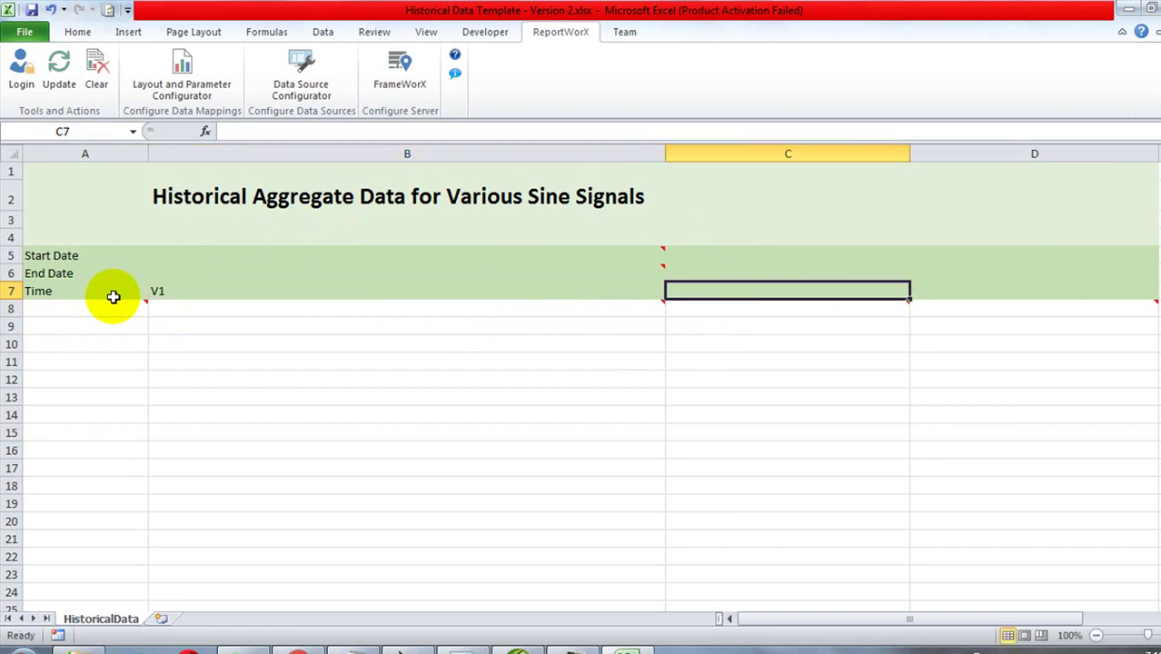
pyautogui.write('V2')
pyautogui.press('Tab')
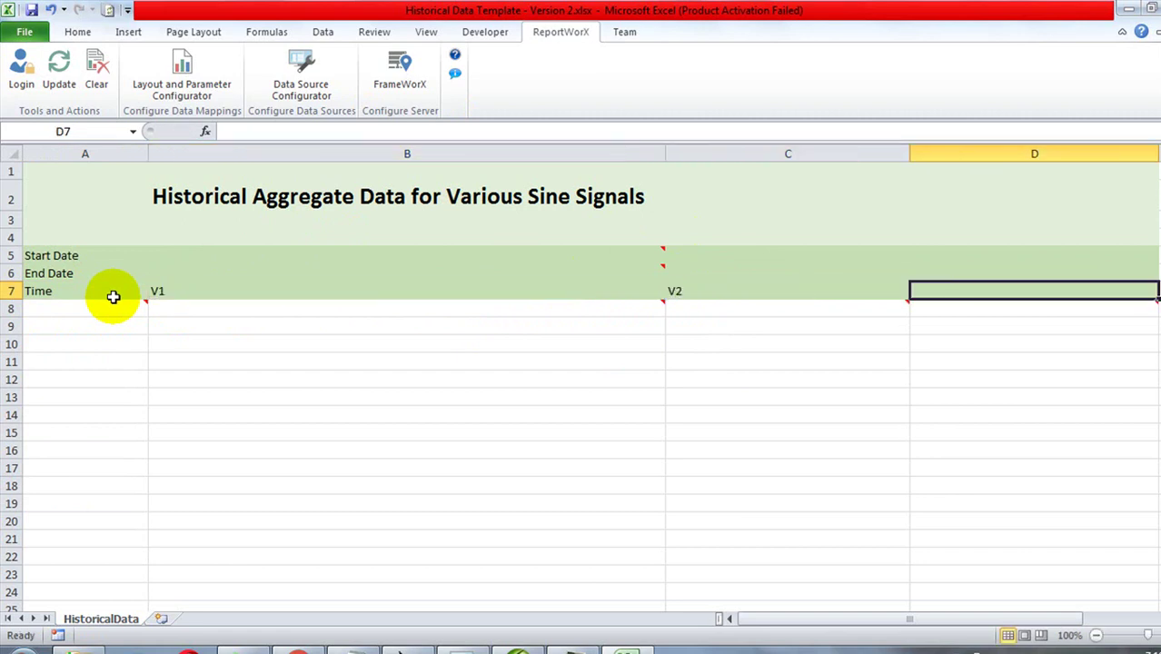
pyautogui.write('V3')
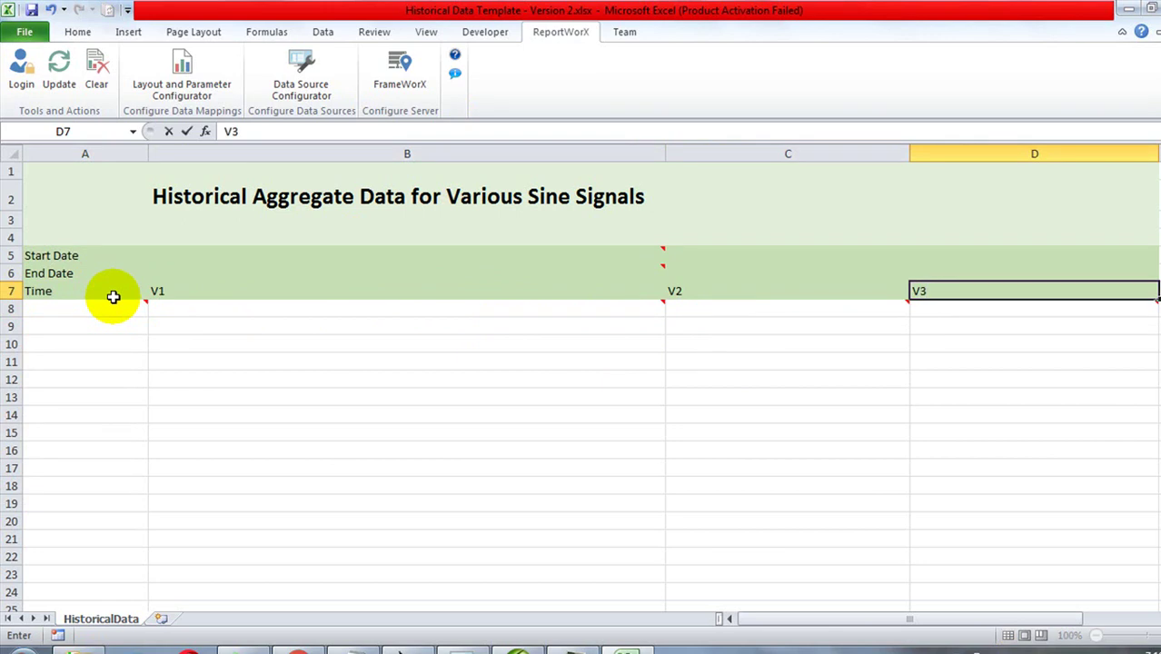
pyautogui.press('Tab')
pyautogui.write('V4')
pyautogui.click(163, 381)
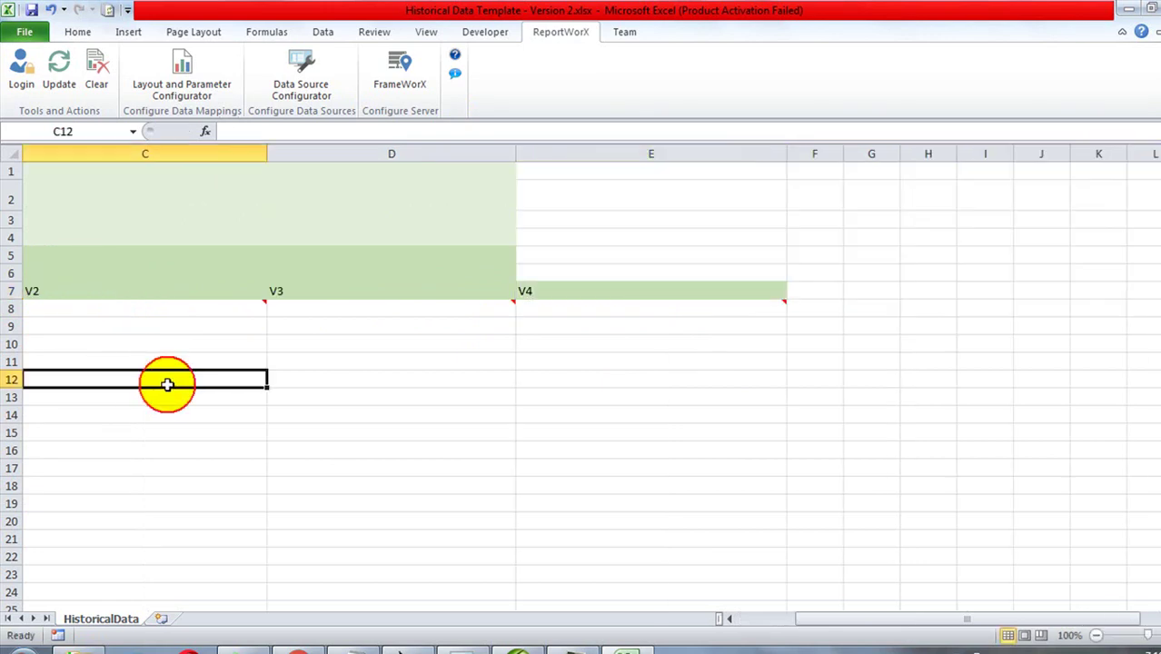
# Narrow columns B to E in the Layout and Parameter Configurator, accept the layout, and narrow column B in the worksheet.
pyautogui.click(186, 81)
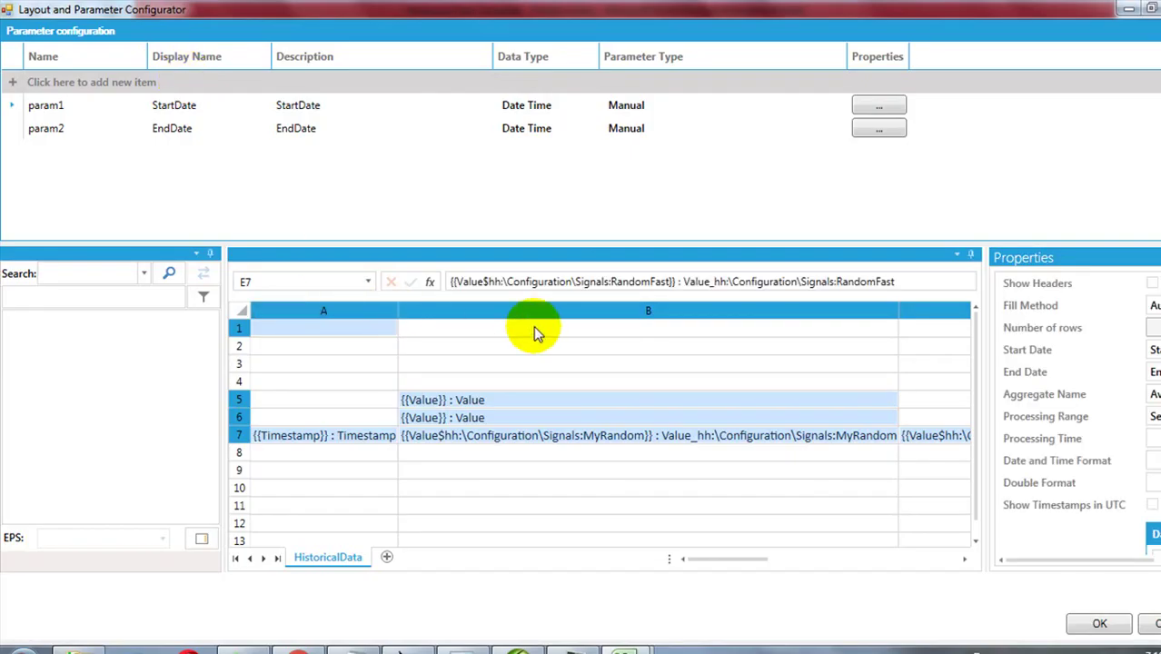
pyautogui.moveTo(899, 310); pyautogui.dragTo(601, 310)
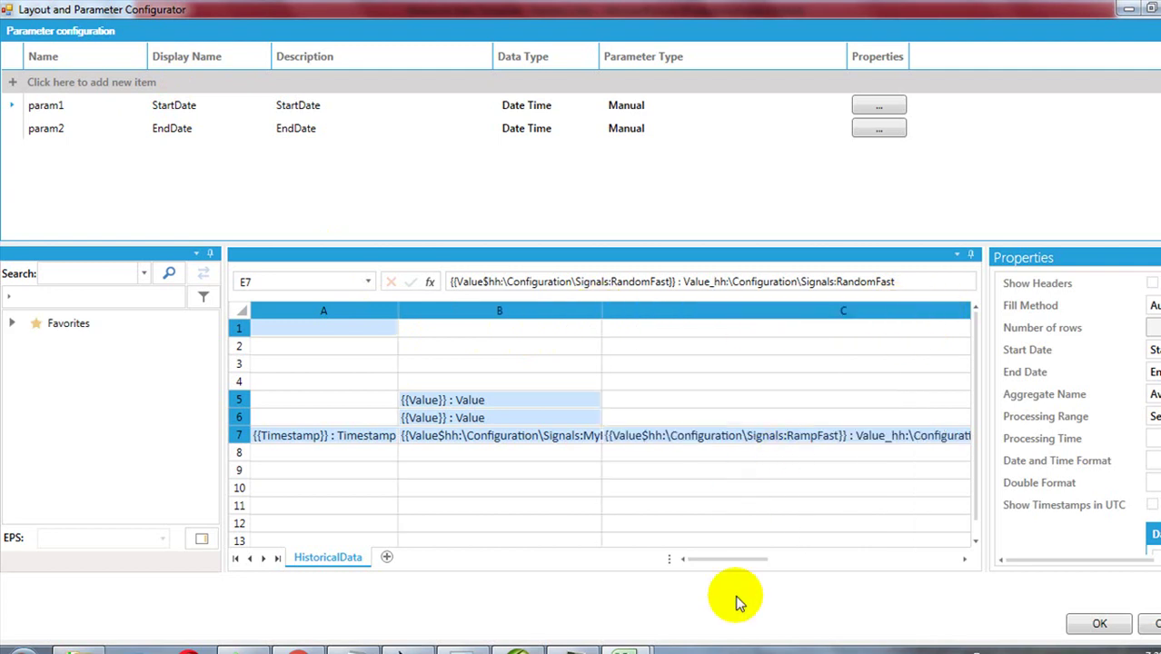
pyautogui.moveTo(717, 560); pyautogui.dragTo(748, 536)
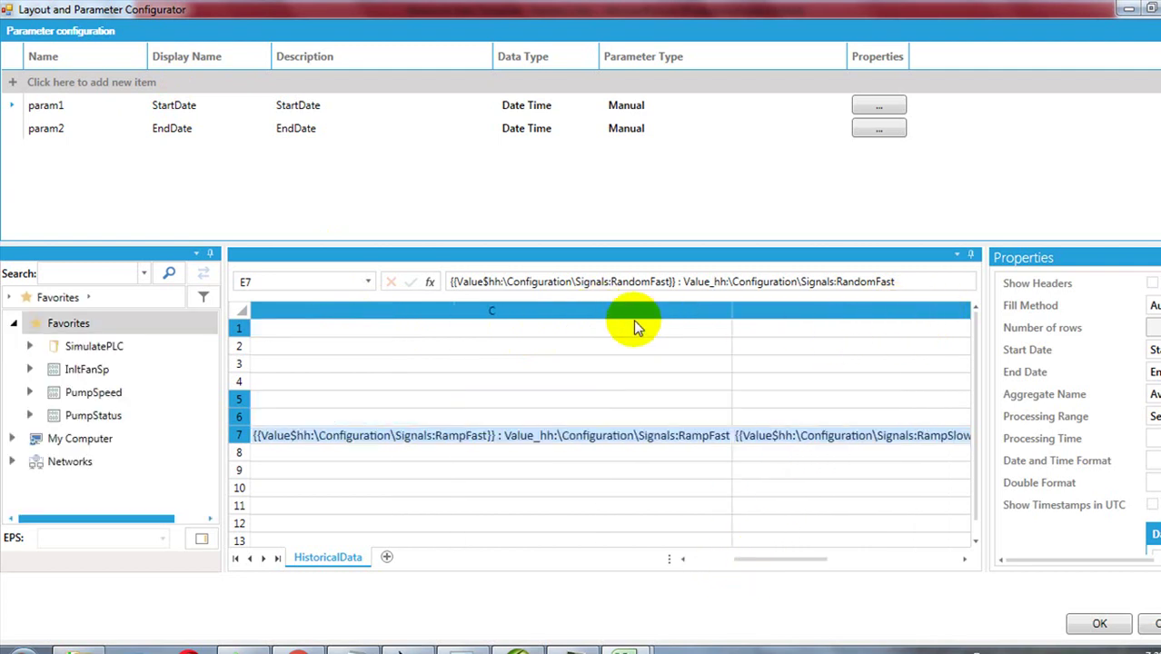
pyautogui.moveTo(732, 312); pyautogui.dragTo(459, 312)
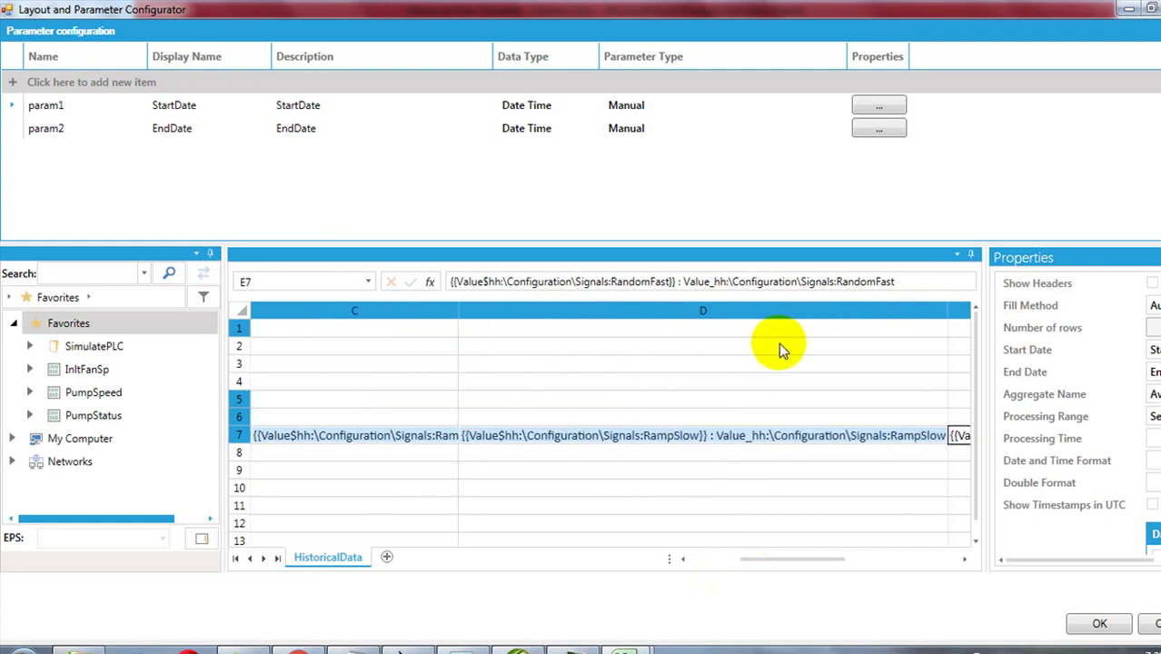
pyautogui.moveTo(945, 309); pyautogui.dragTo(652, 312)
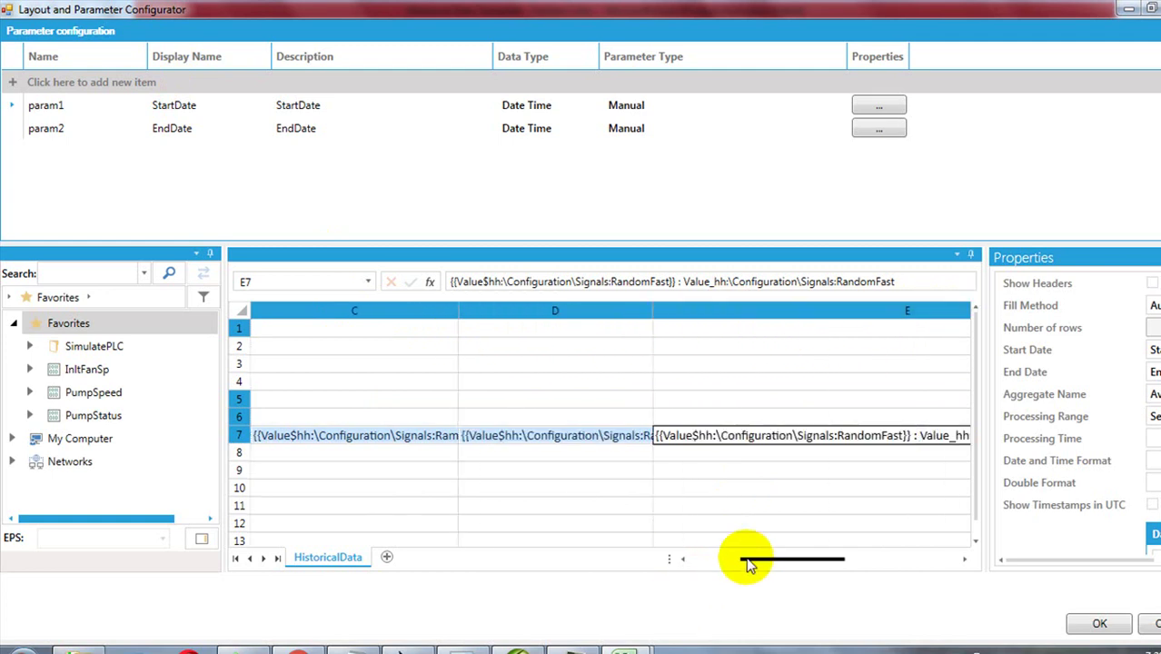
pyautogui.moveTo(831, 559); pyautogui.dragTo(859, 558)
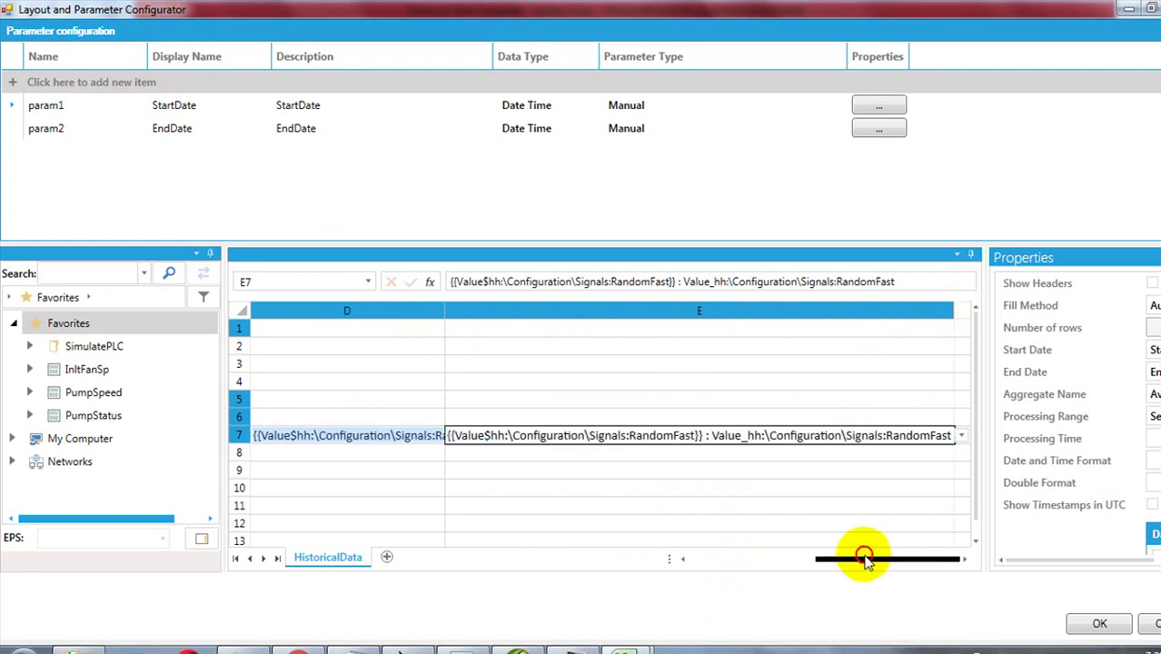
pyautogui.moveTo(953, 310); pyautogui.dragTo(659, 311)
pyautogui.moveTo(835, 565); pyautogui.dragTo(733, 554)
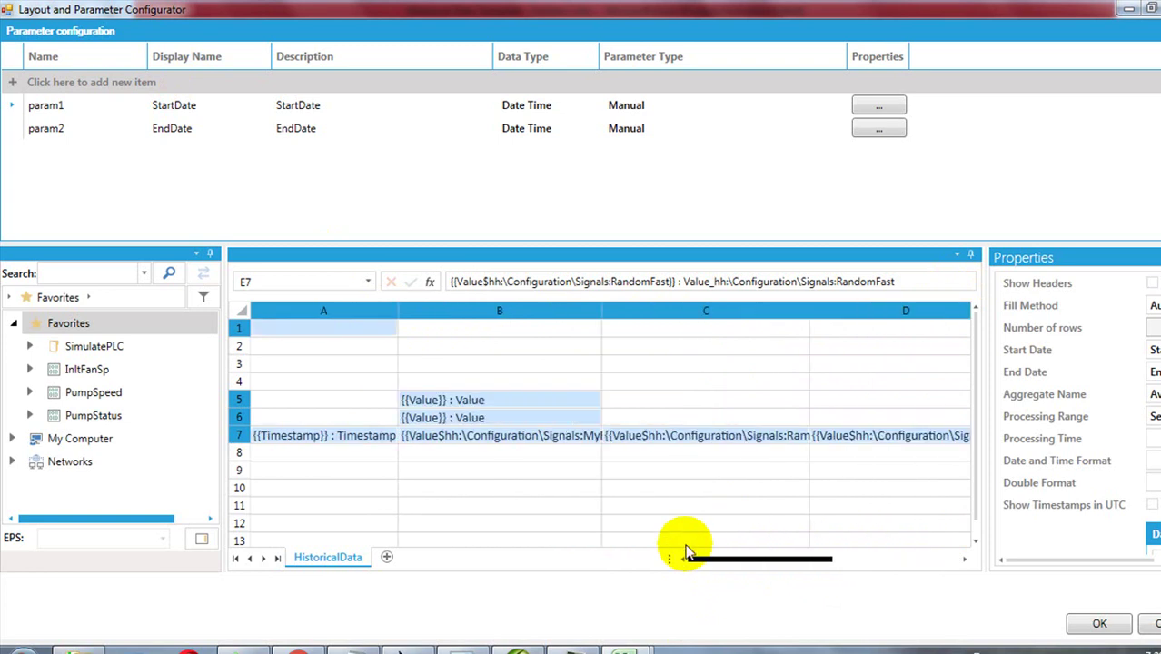
pyautogui.click(1094, 625)
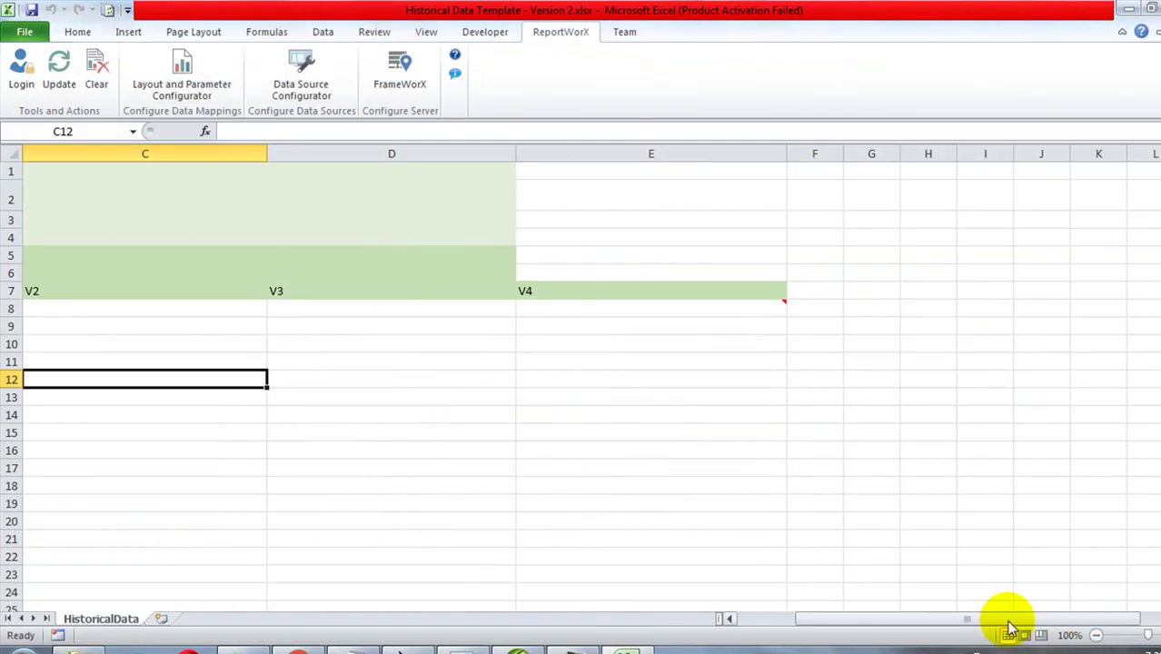
pyautogui.moveTo(1010, 619); pyautogui.dragTo(850, 601)
pyautogui.moveTo(663, 154); pyautogui.dragTo(509, 155)
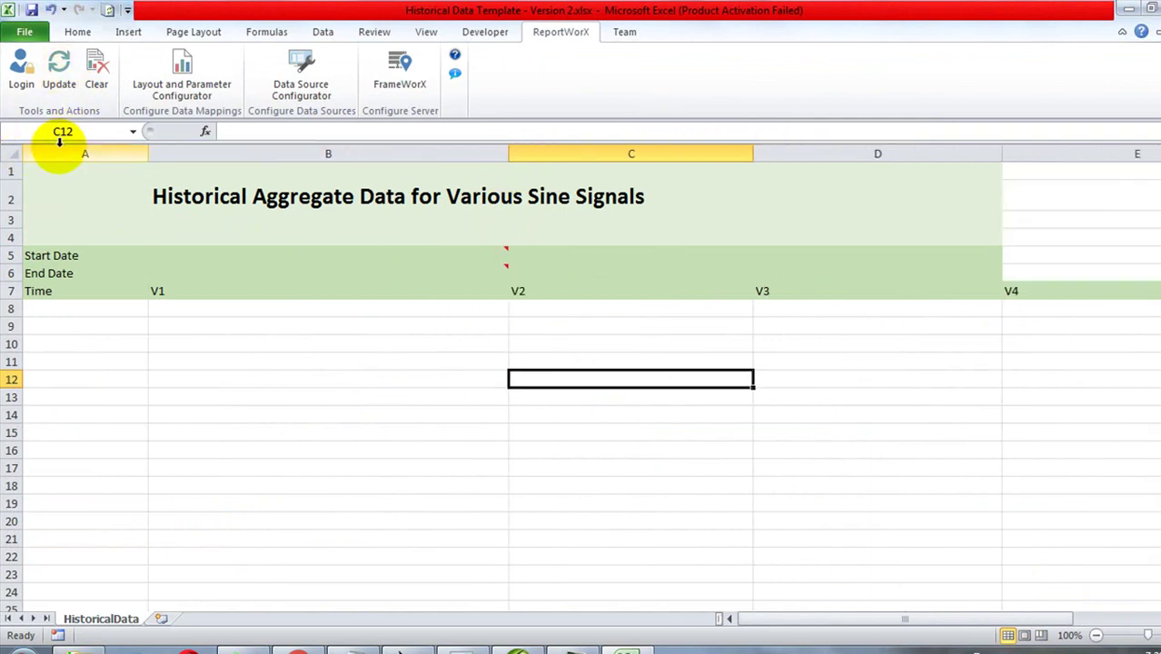
# Update the report to review the generated historical data rows, and clear the report data.
pyautogui.click(56, 71)
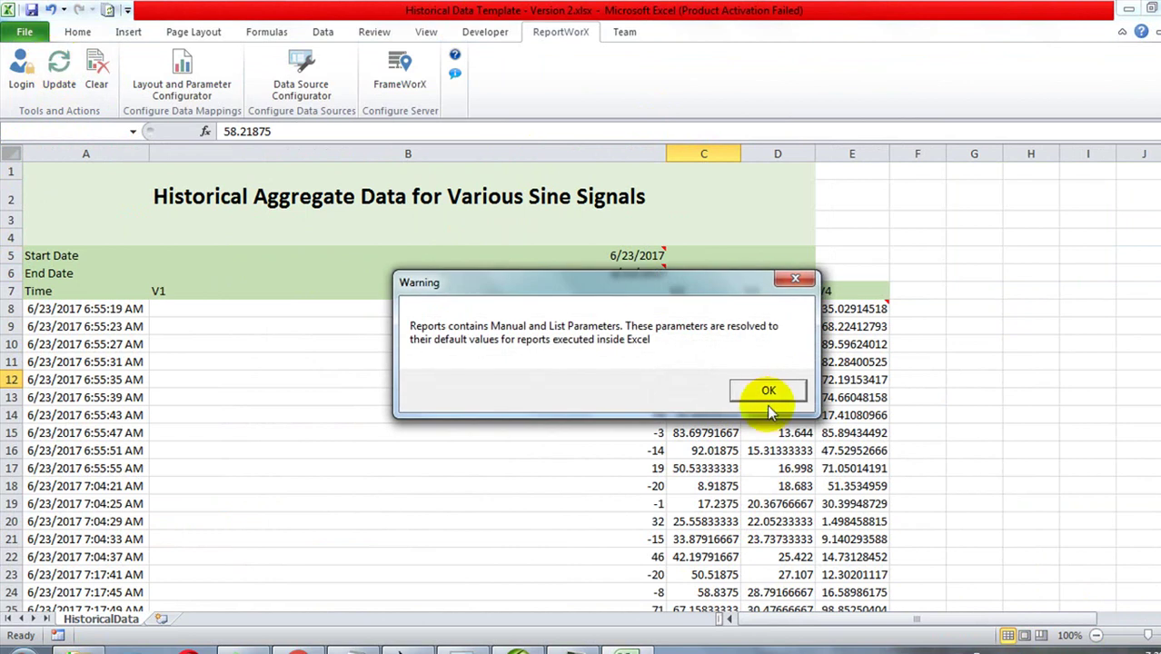
pyautogui.click(753, 386)
pyautogui.scroll(-7, 690, 364)
pyautogui.scroll(7, 709, 408)
pyautogui.scroll(-7, 709, 407)
pyautogui.scroll(7, 709, 408)
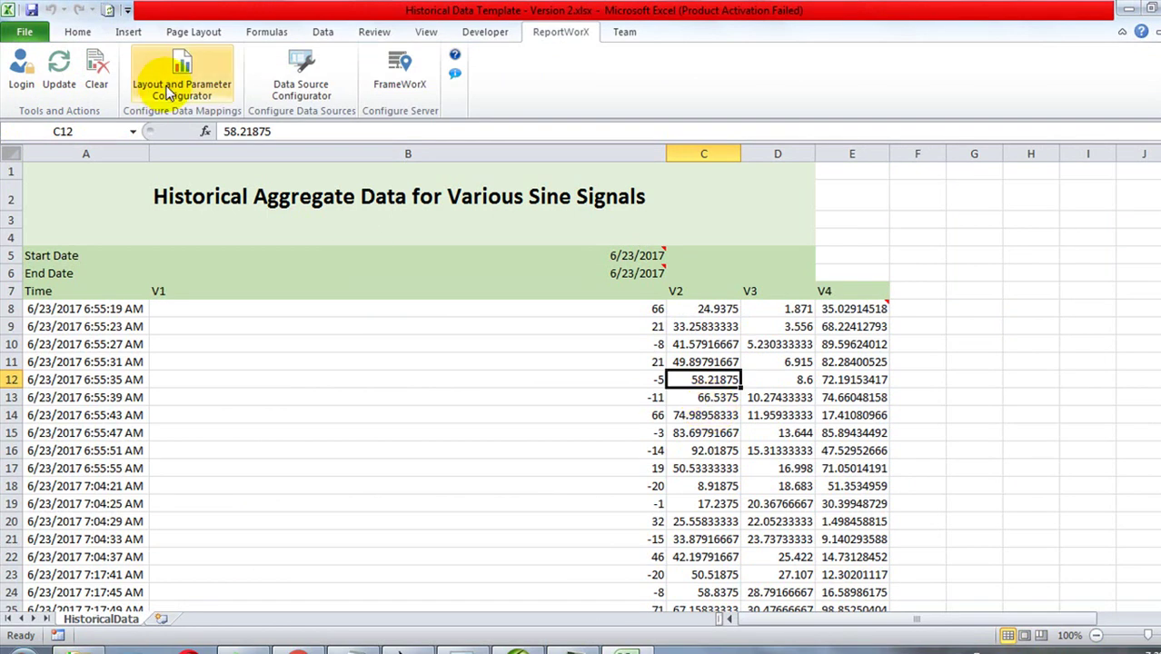
pyautogui.click(98, 73)
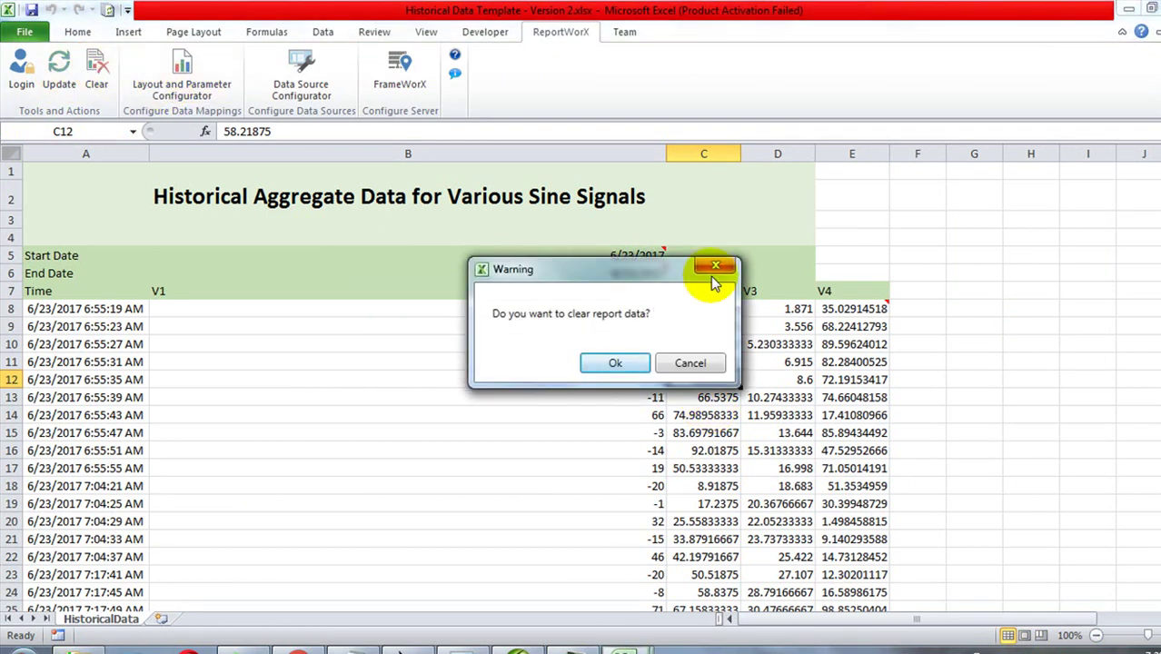
pyautogui.click(620, 360)
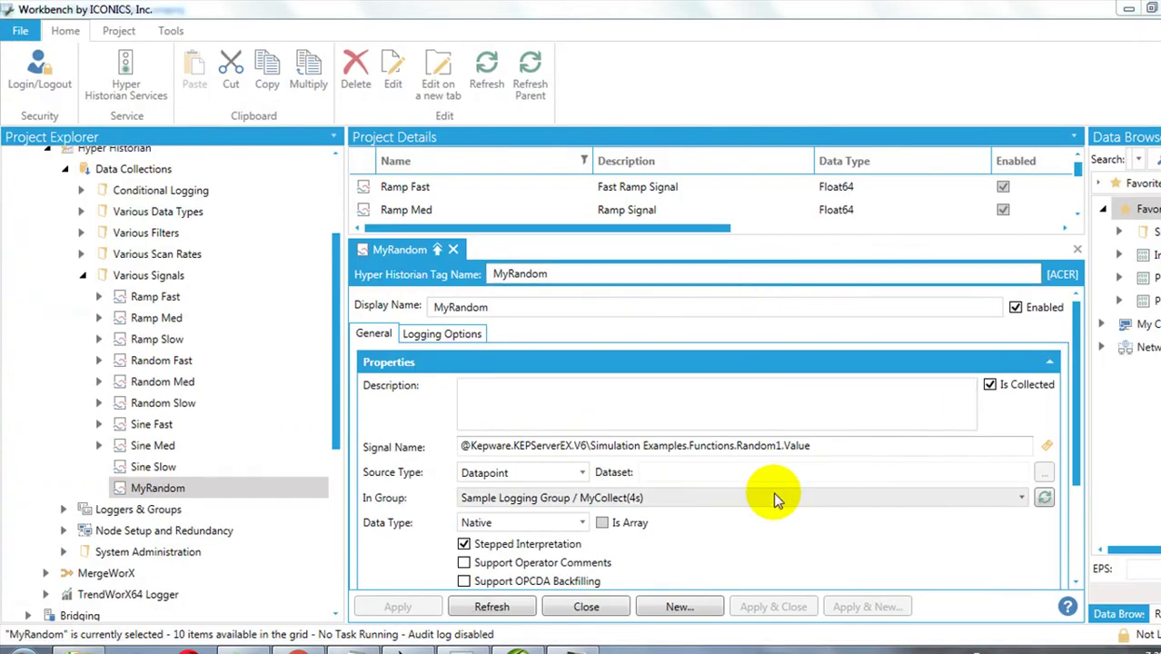
# Switch to ICONICS Workbench and open the Historical Data Template under the Reports templates.
pyautogui.moveTo(332, 401); pyautogui.dragTo(327, 481)
pyautogui.scroll(-1, 327, 550)
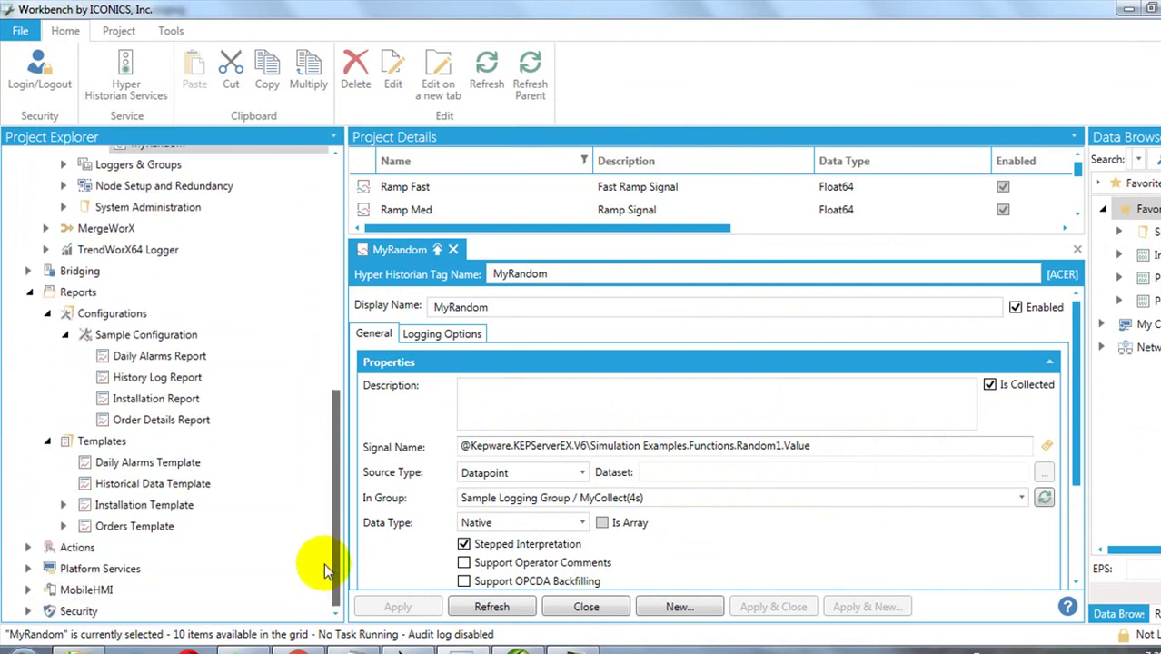
pyautogui.click(142, 488)
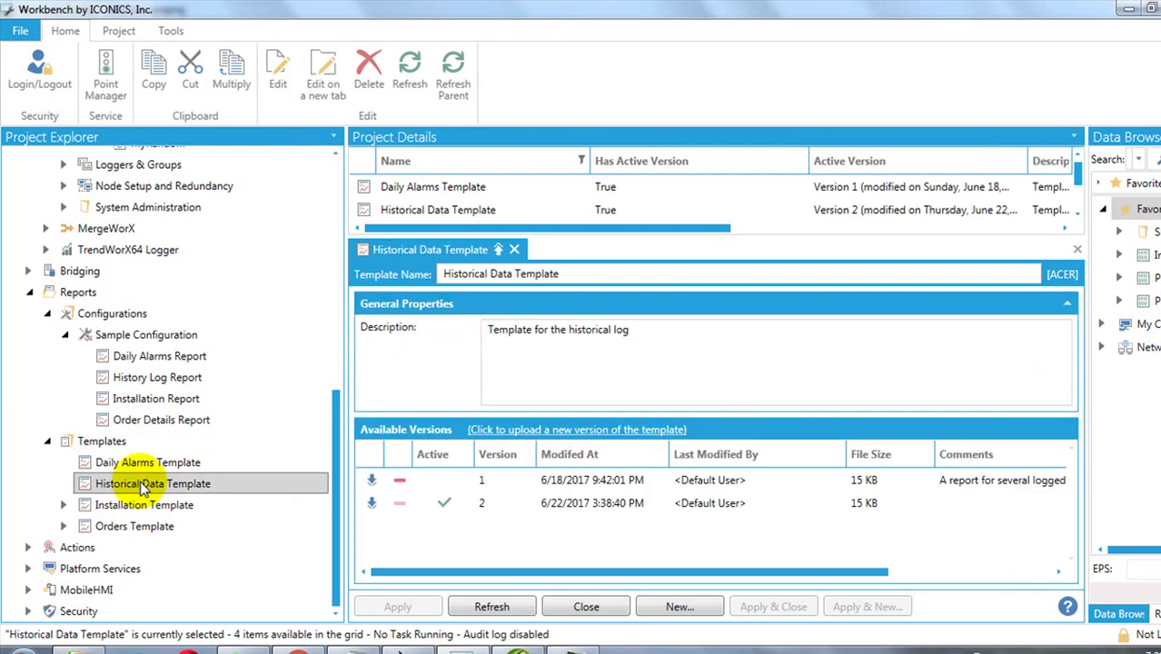
# Upload the Documents file Historical Data Template - Version 2.xlsx as a new version of the template, leaving the comments empty.
pyautogui.click(536, 432)
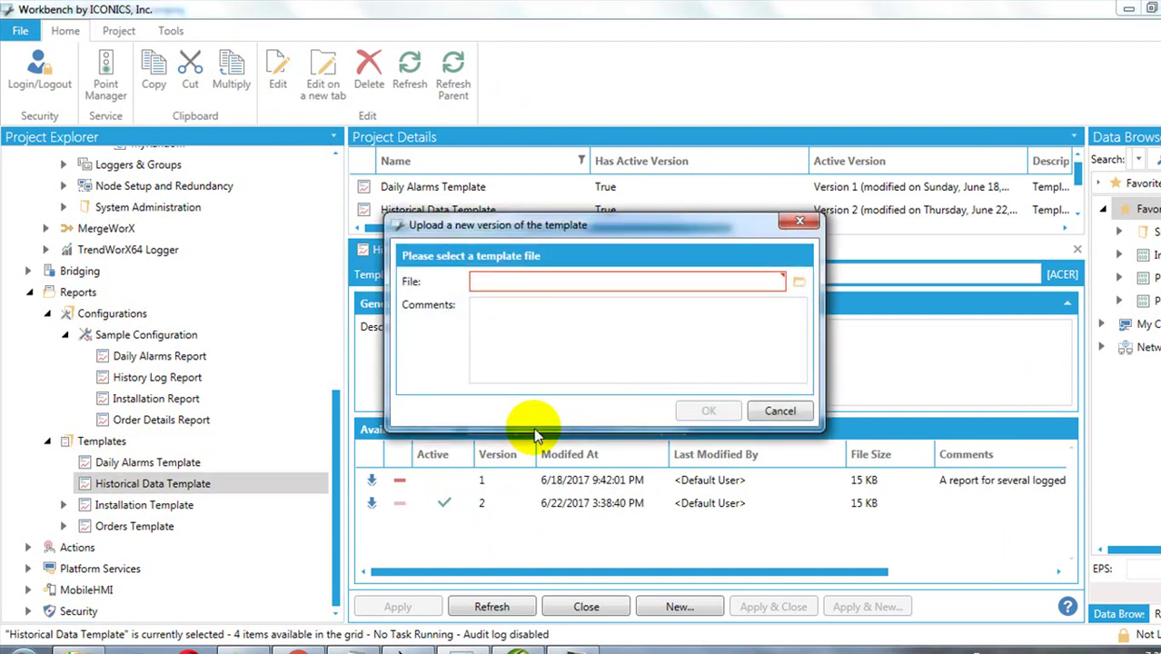
pyautogui.click(798, 282)
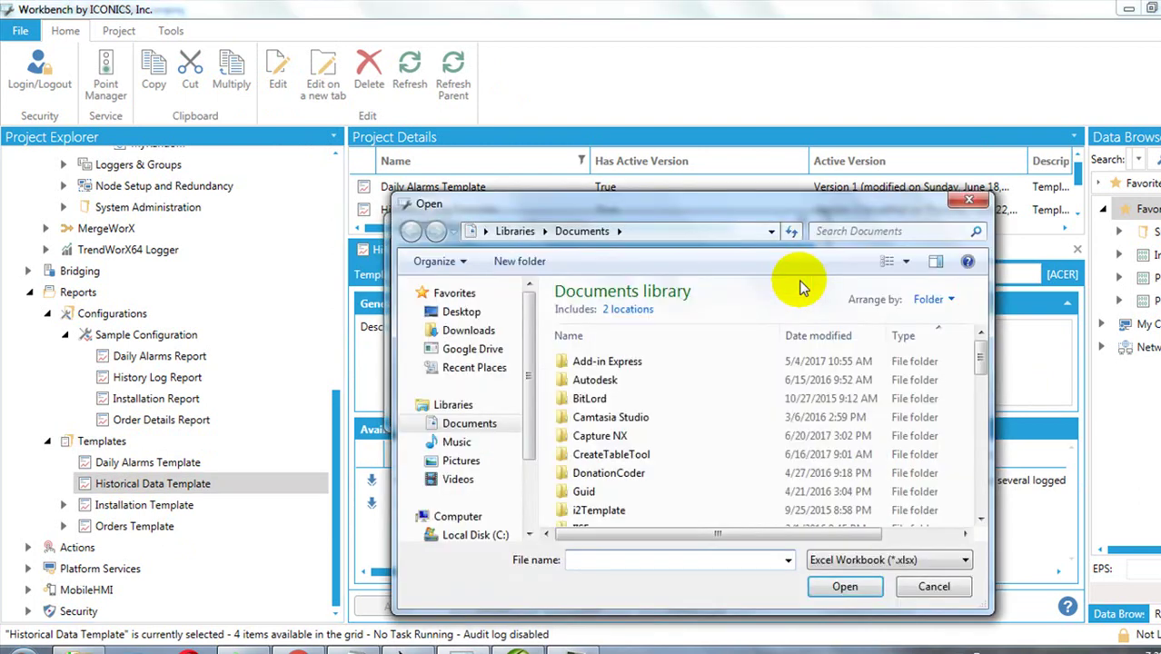
pyautogui.scroll(-2, 664, 413)
pyautogui.scroll(-7, 664, 415)
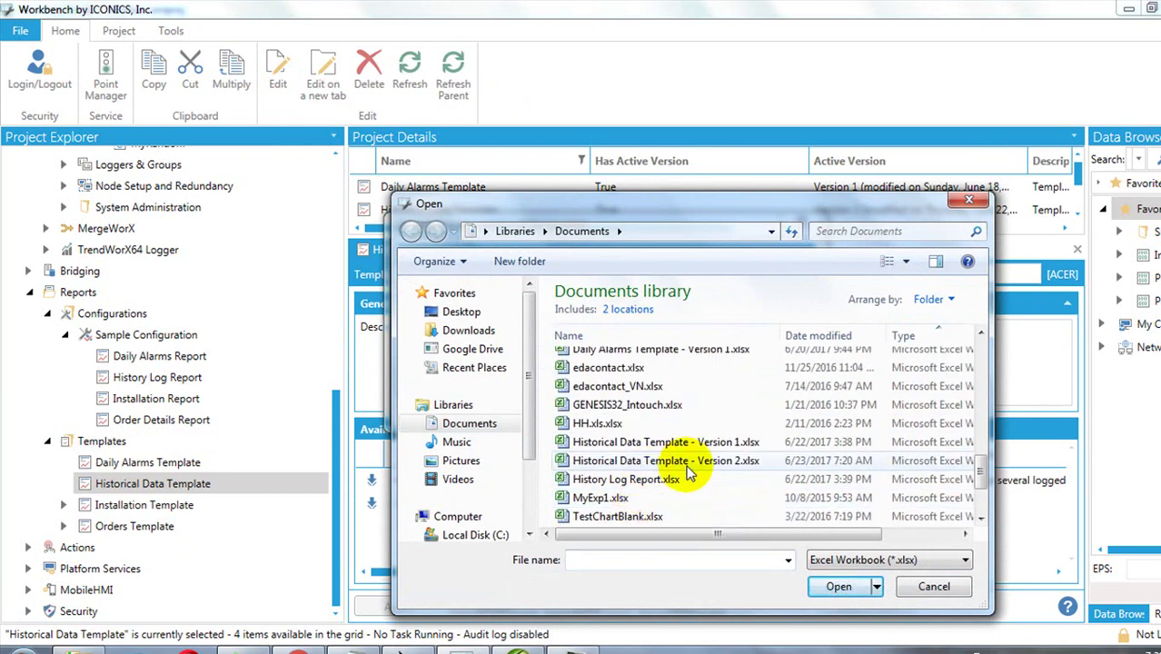
pyautogui.click(687, 465)
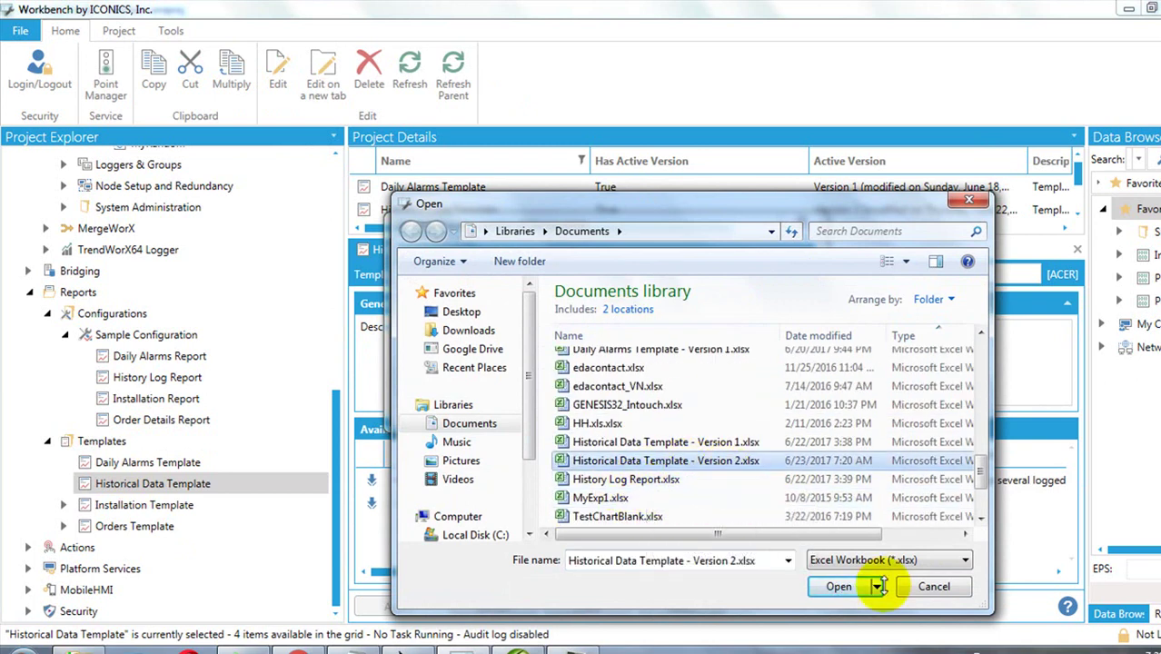
pyautogui.click(837, 587)
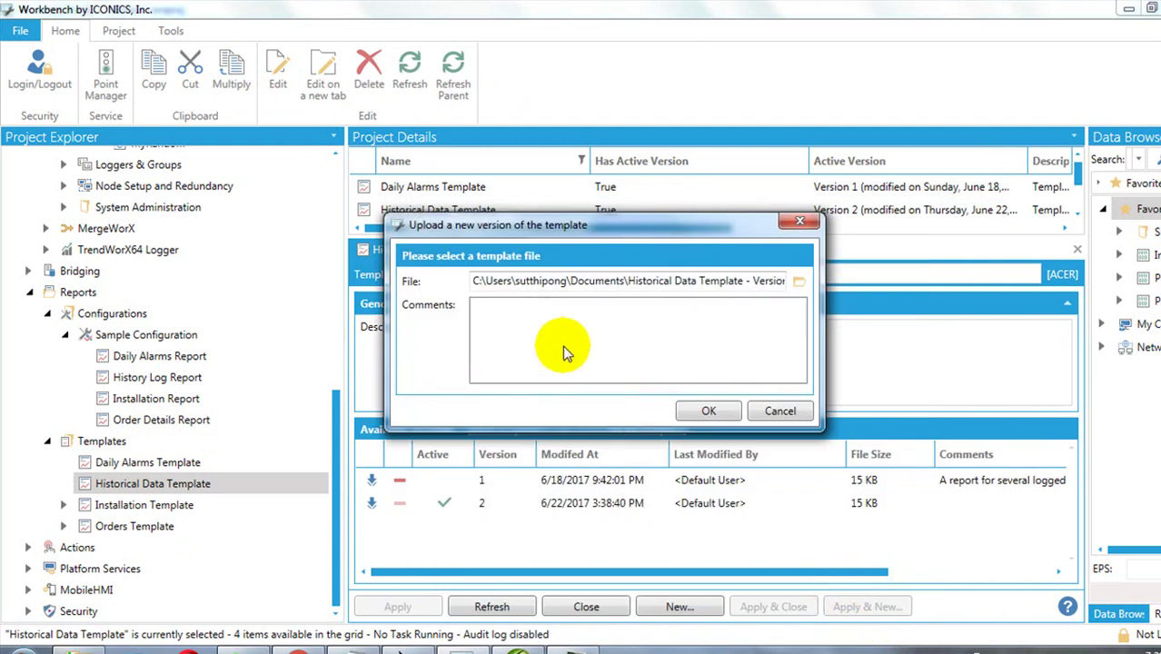
pyautogui.click(707, 412)
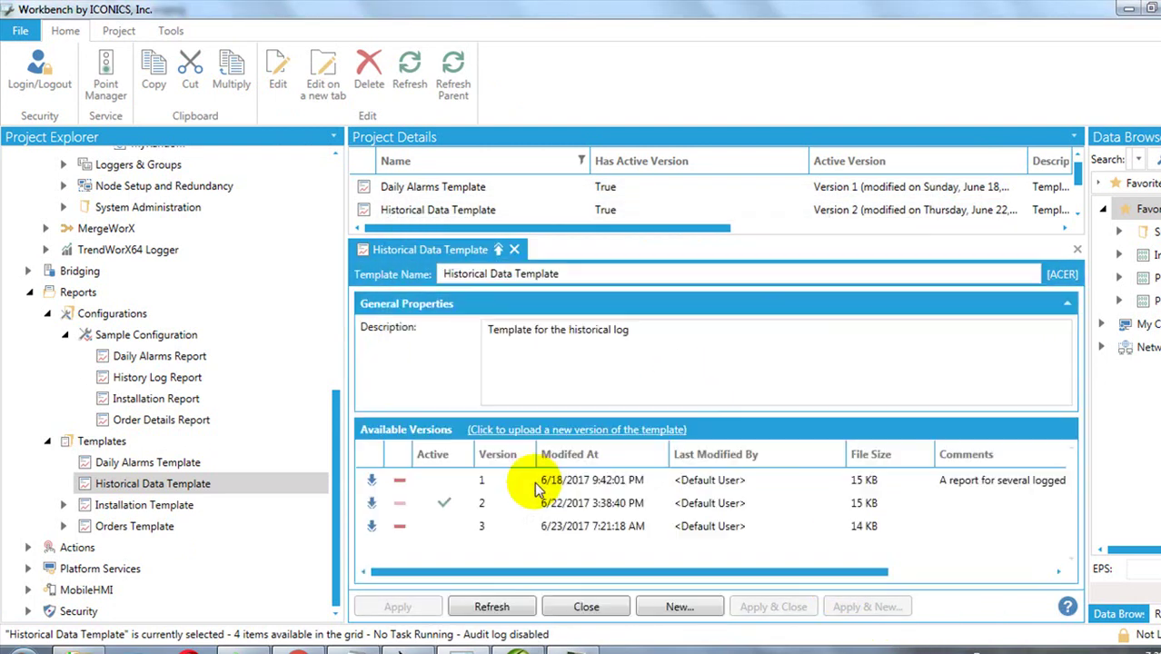
# Set version 3 of the Historical Data Template active and apply the change.
pyautogui.click(446, 537)
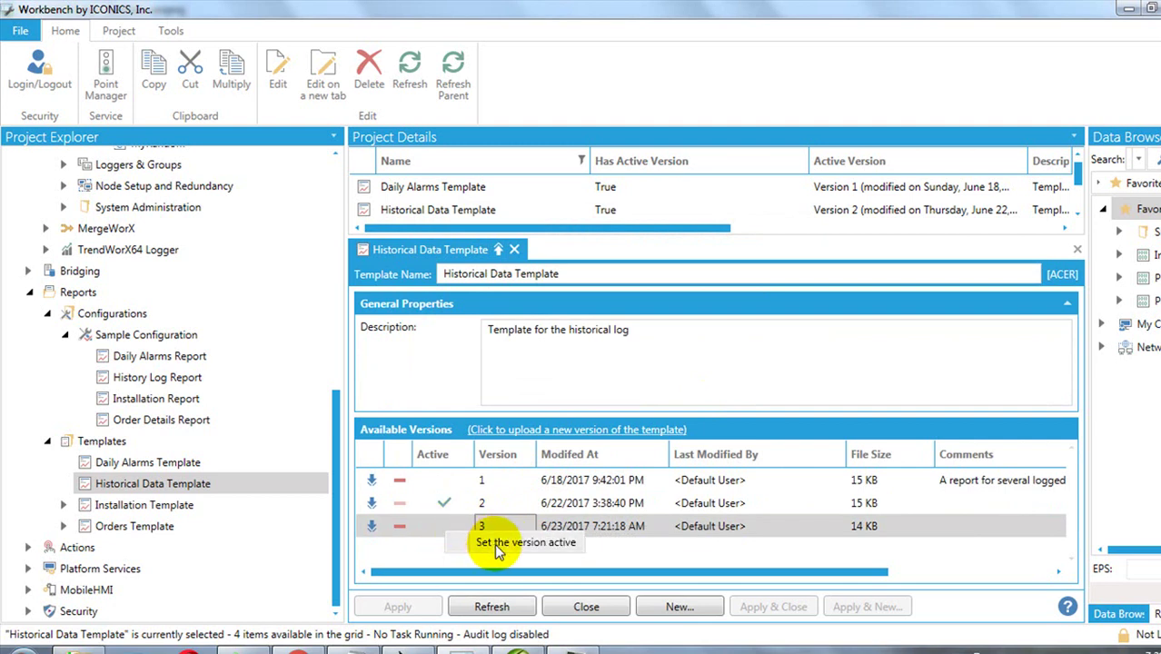
pyautogui.click(494, 543)
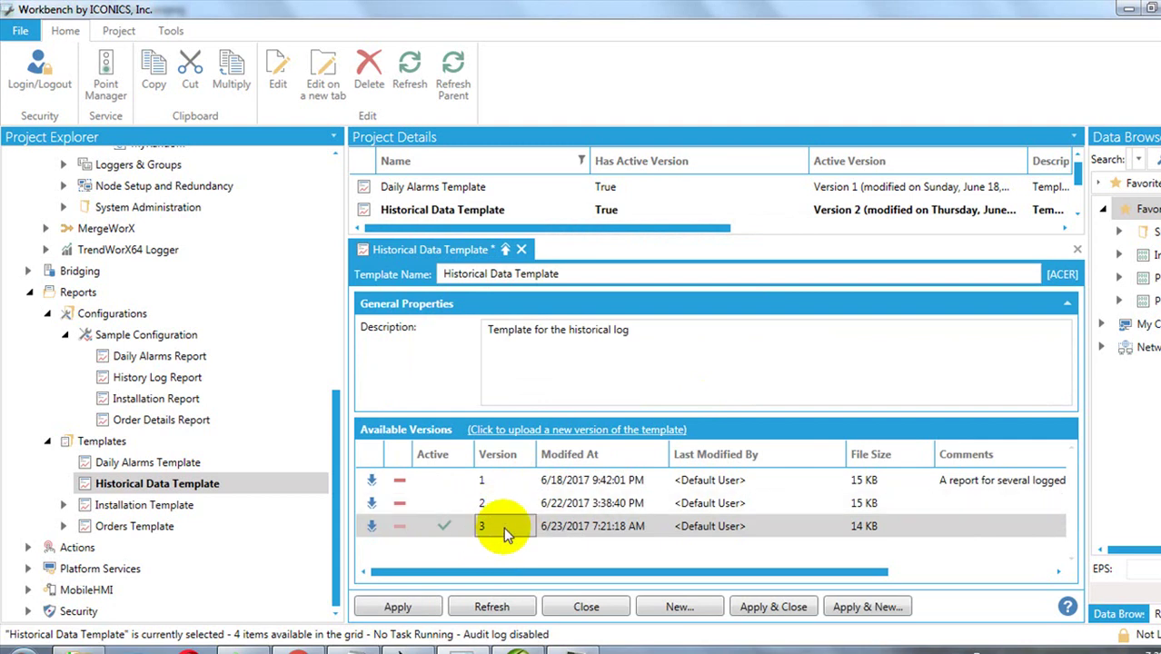
pyautogui.click(418, 607)
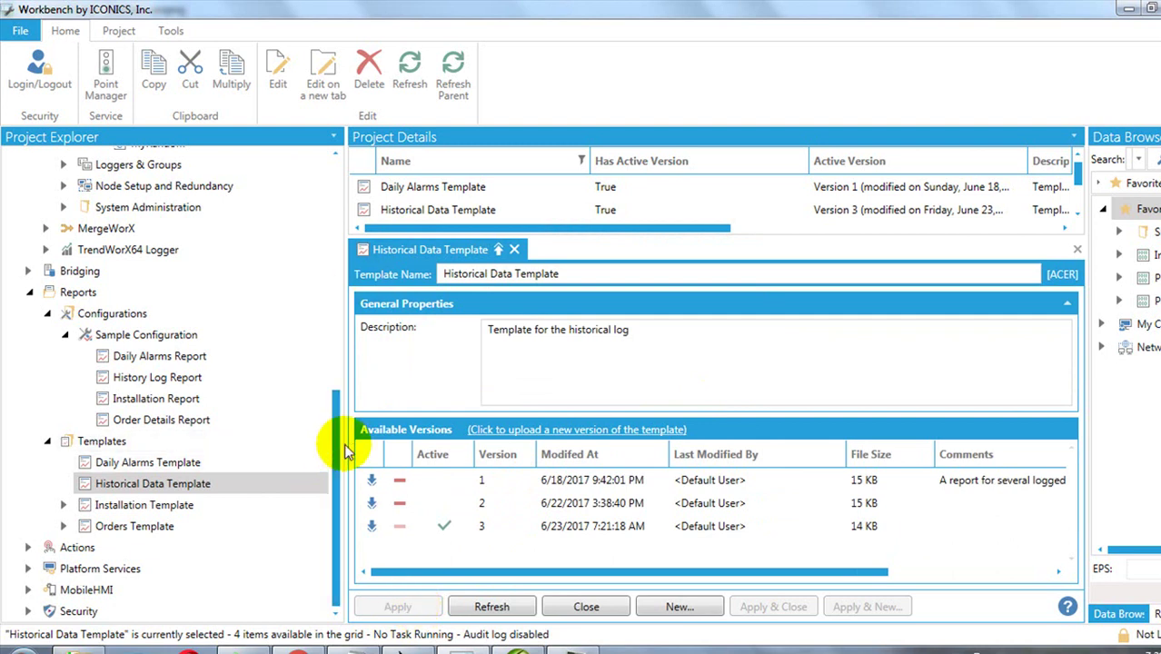
# Open the History Log Report under Sample Configuration and examine its output formats, selected template and advanced properties.
pyautogui.click(180, 380)
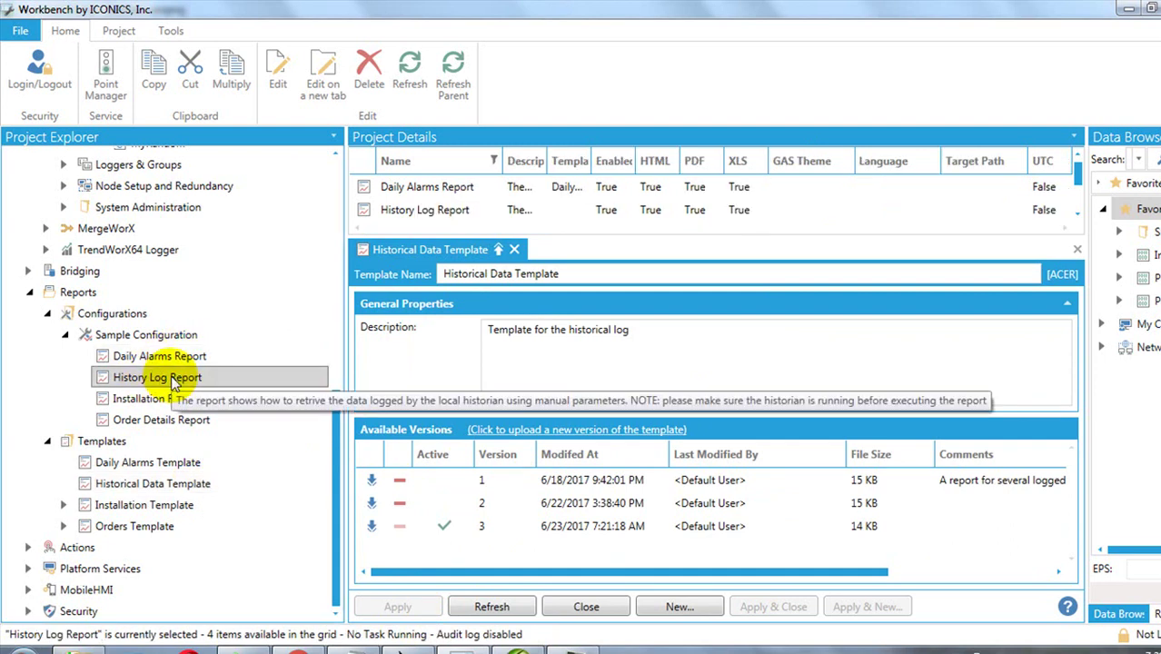
pyautogui.doubleClick(175, 382)
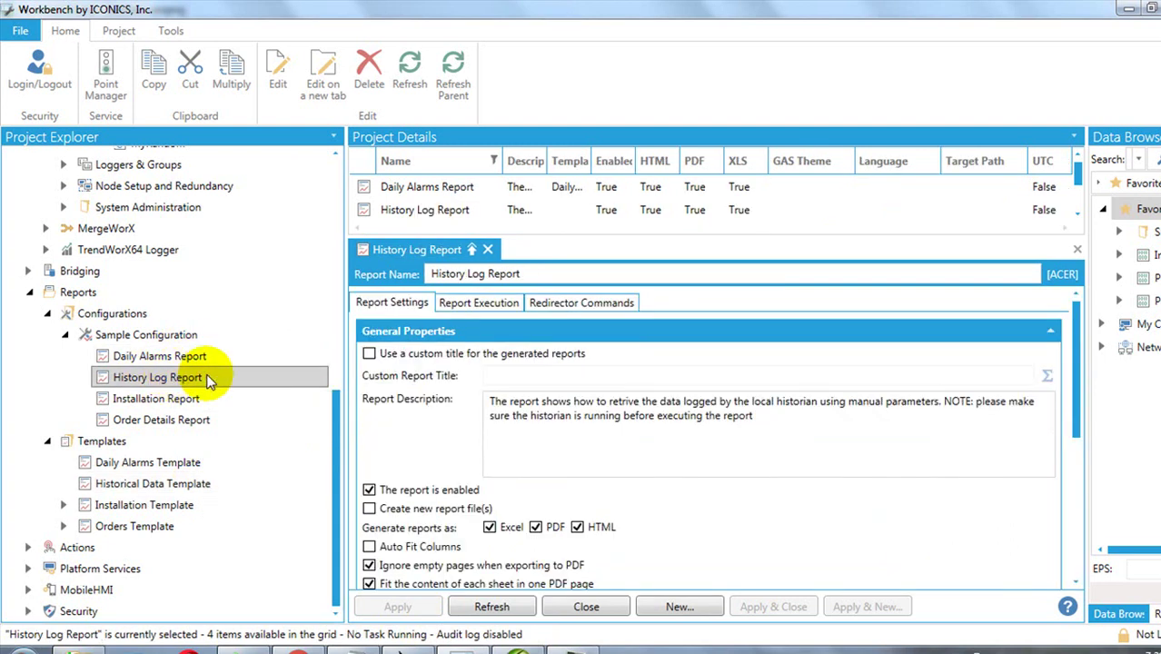
pyautogui.scroll(-5, 642, 412)
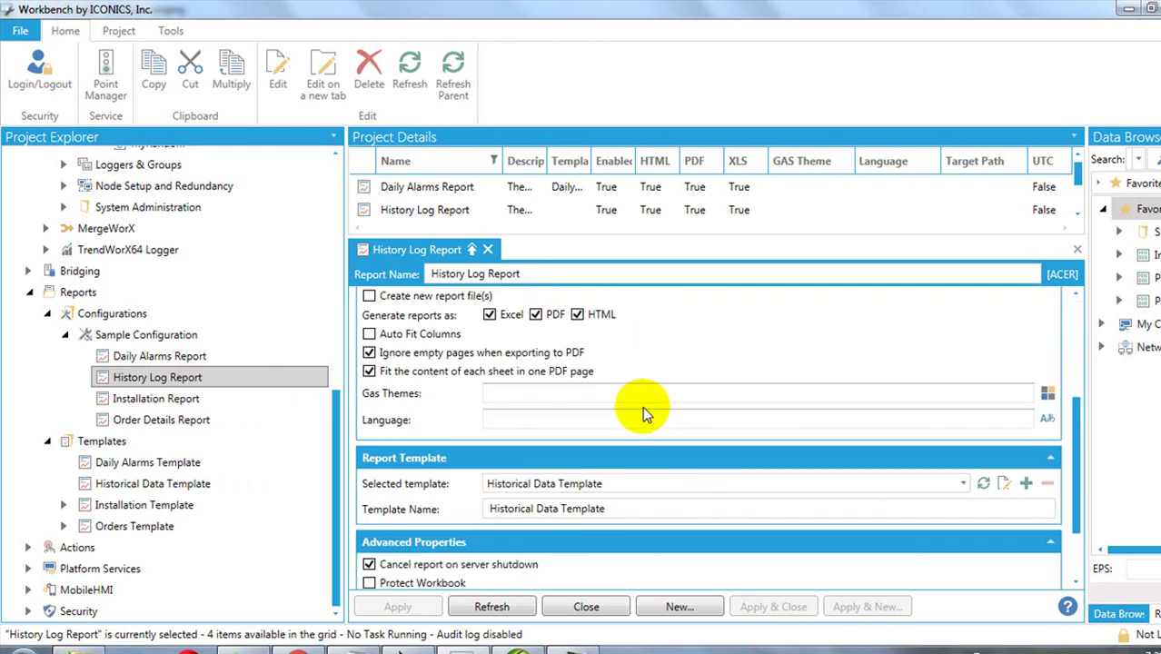
pyautogui.scroll(-2, 642, 409)
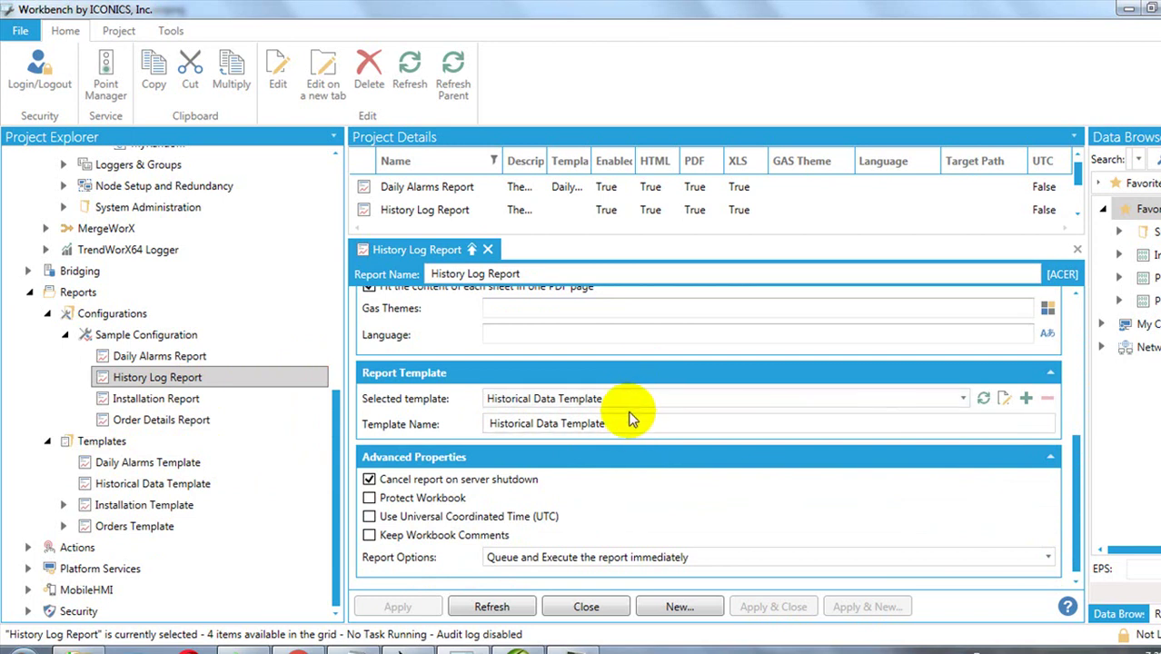
pyautogui.scroll(3, 629, 418)
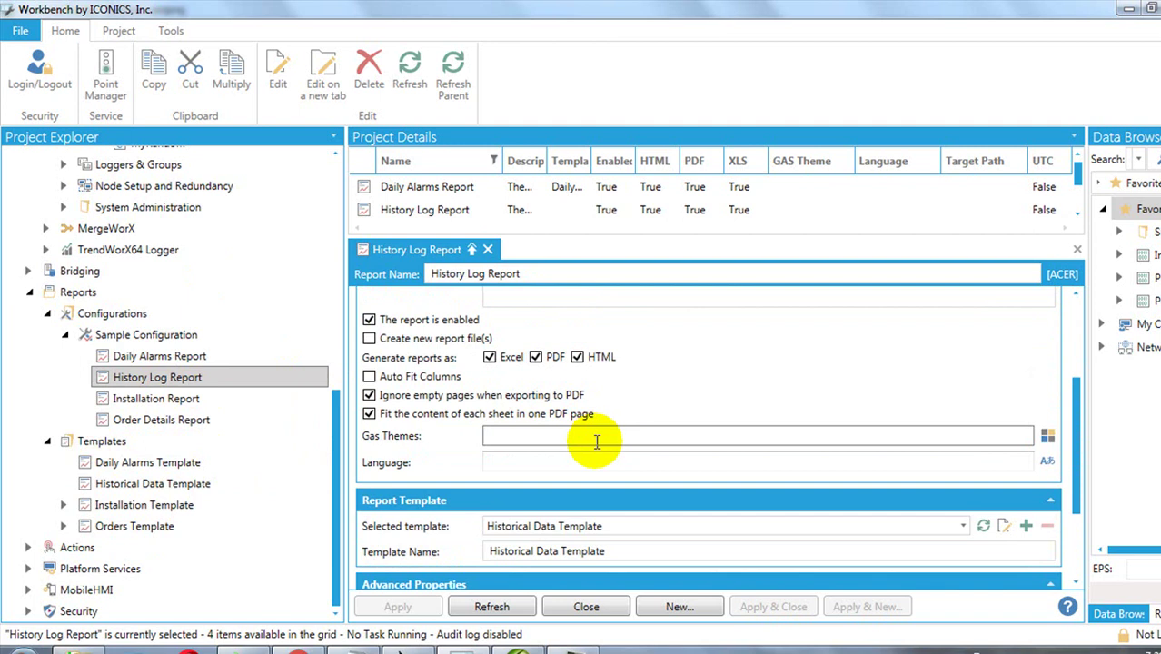
pyautogui.scroll(-2, 595, 441)
pyautogui.scroll(-1, 595, 443)
pyautogui.scroll(5, 590, 443)
pyautogui.scroll(2, 436, 420)
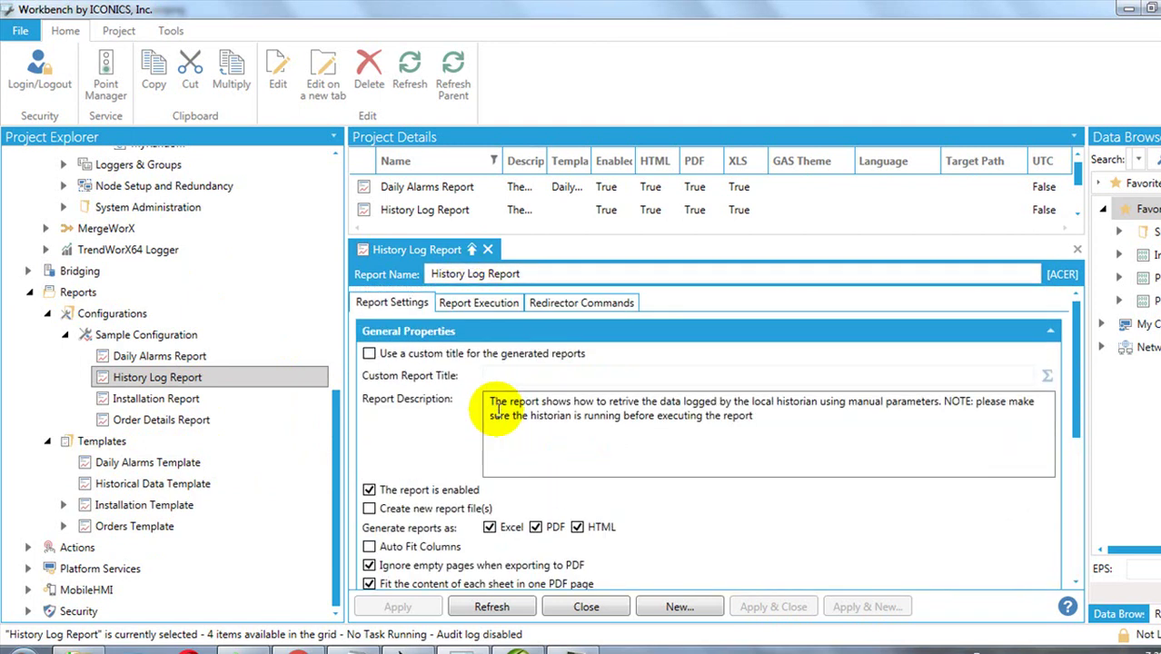
# Examine the tag that triggers the History Log Report's execution.
pyautogui.click(480, 303)
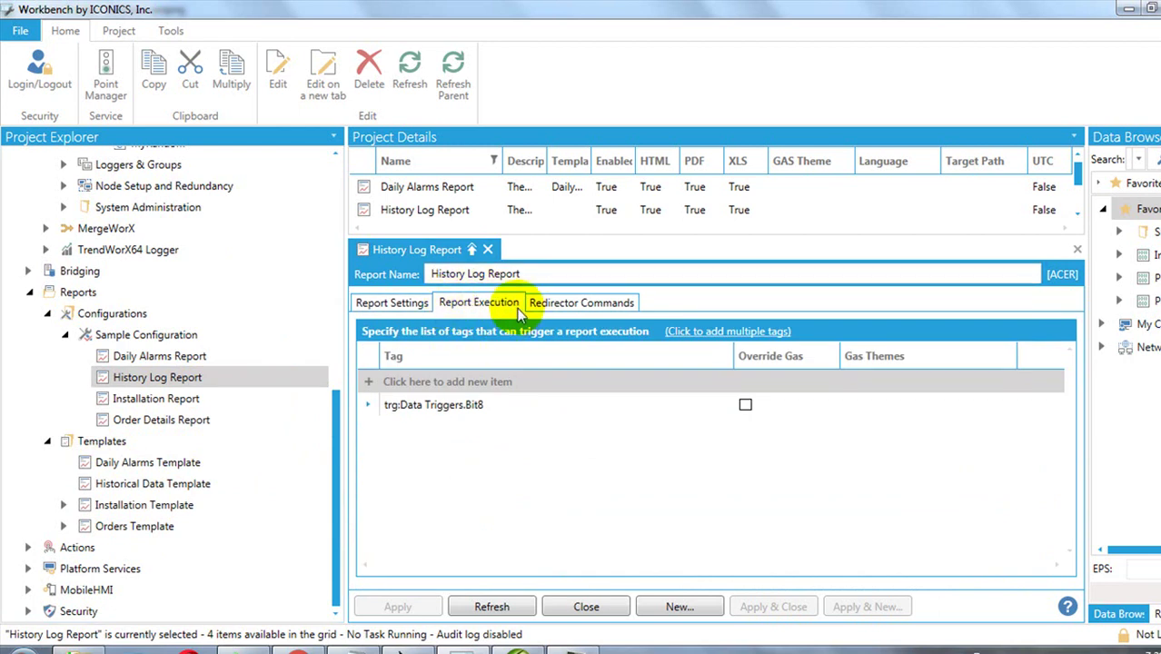
pyautogui.click(423, 406)
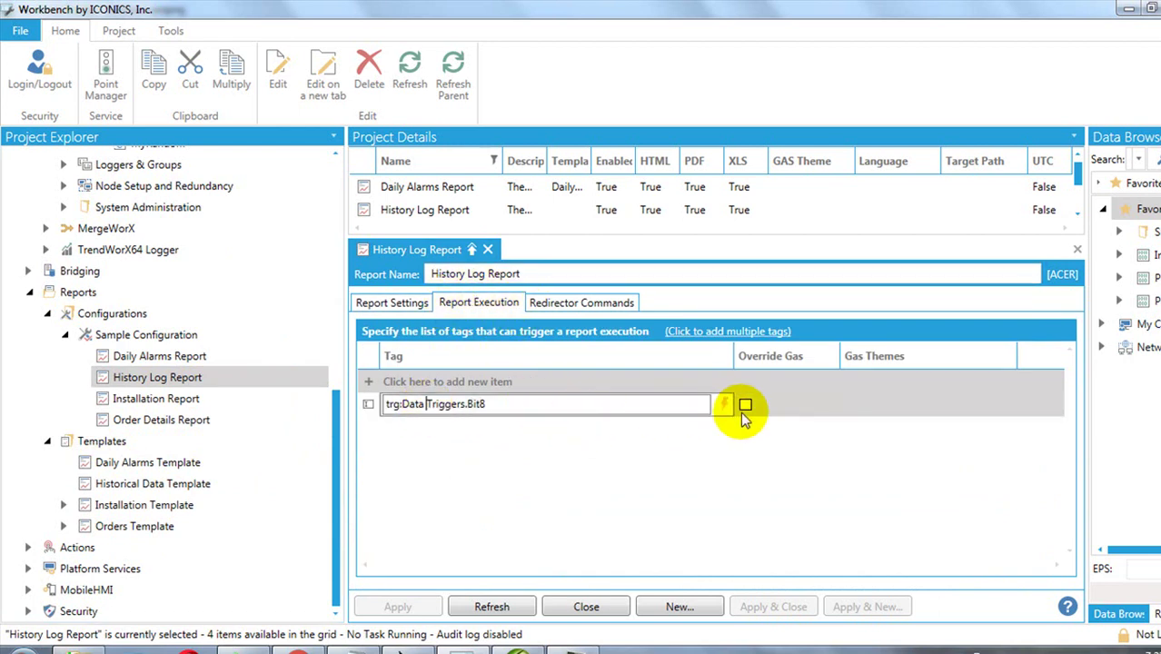
pyautogui.click(733, 465)
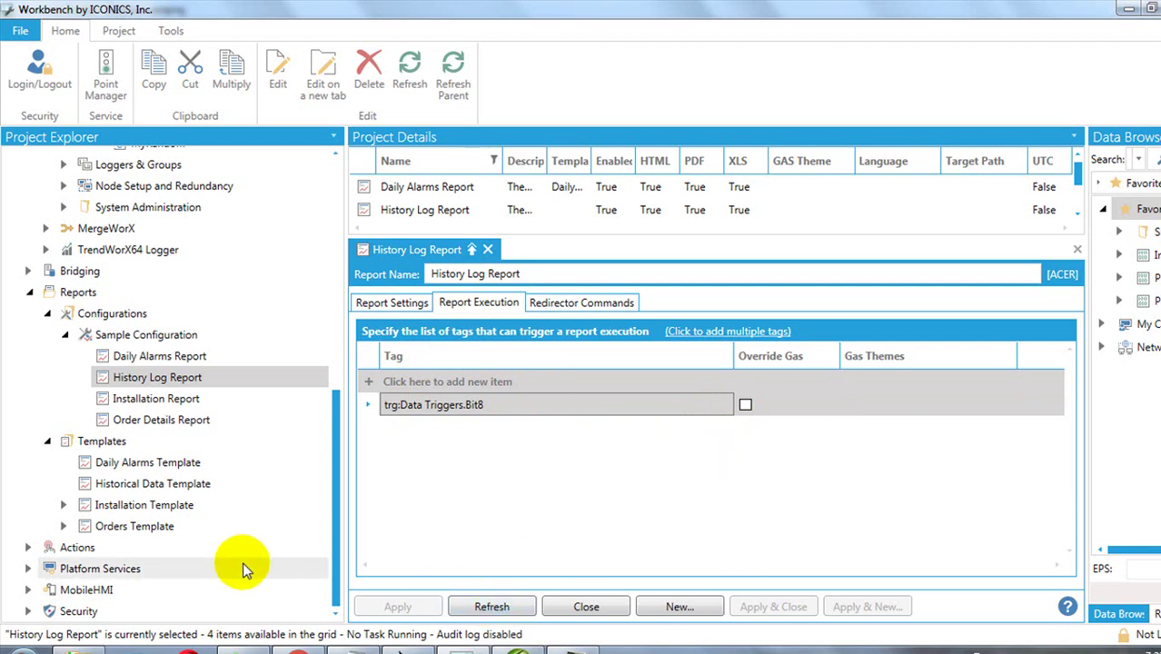
# Switch to GraphWorX64, restart runtime mode with a blank display, and load the ReportWorX Report Manager.
pyautogui.click(405, 647)
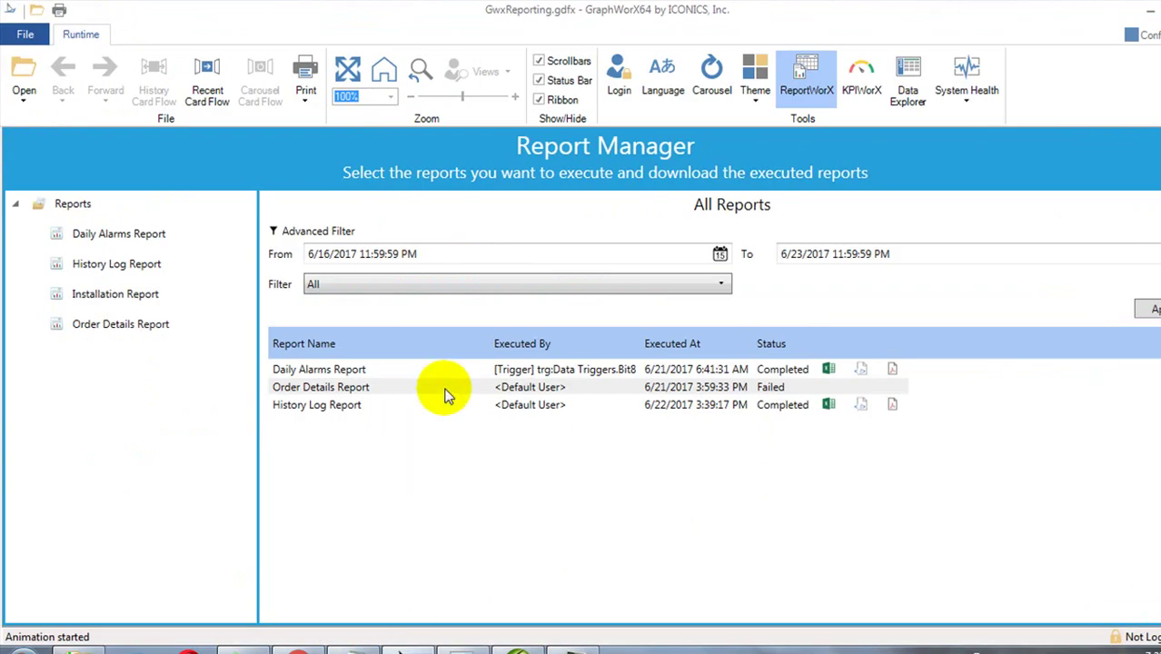
pyautogui.click(1140, 35)
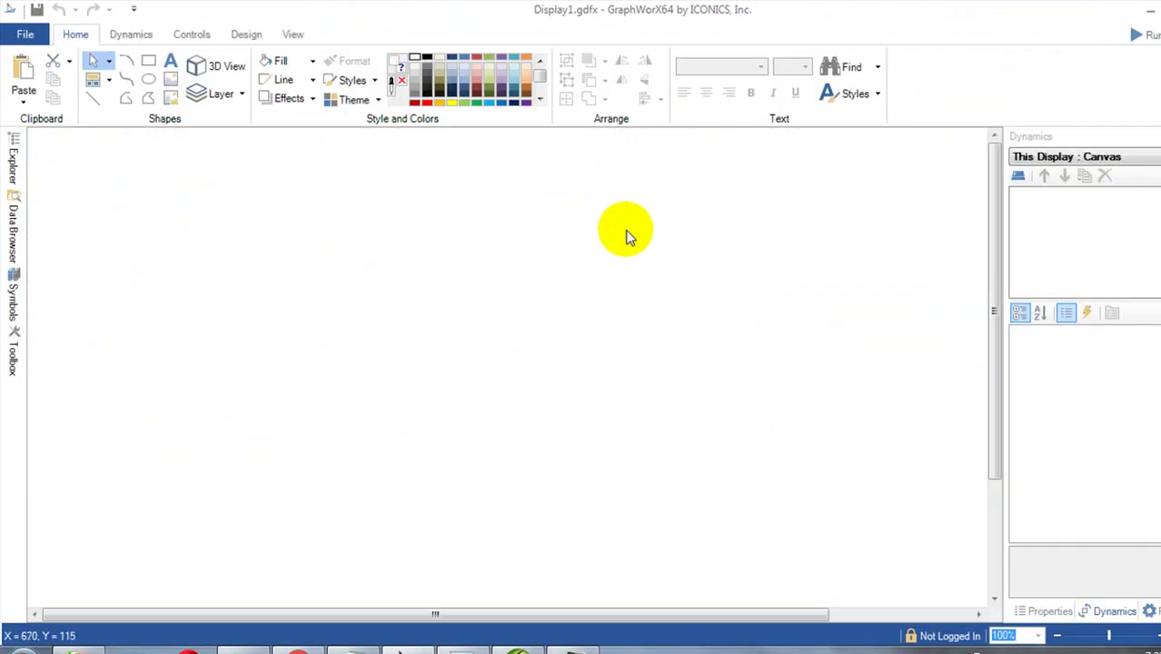
pyautogui.click(1142, 34)
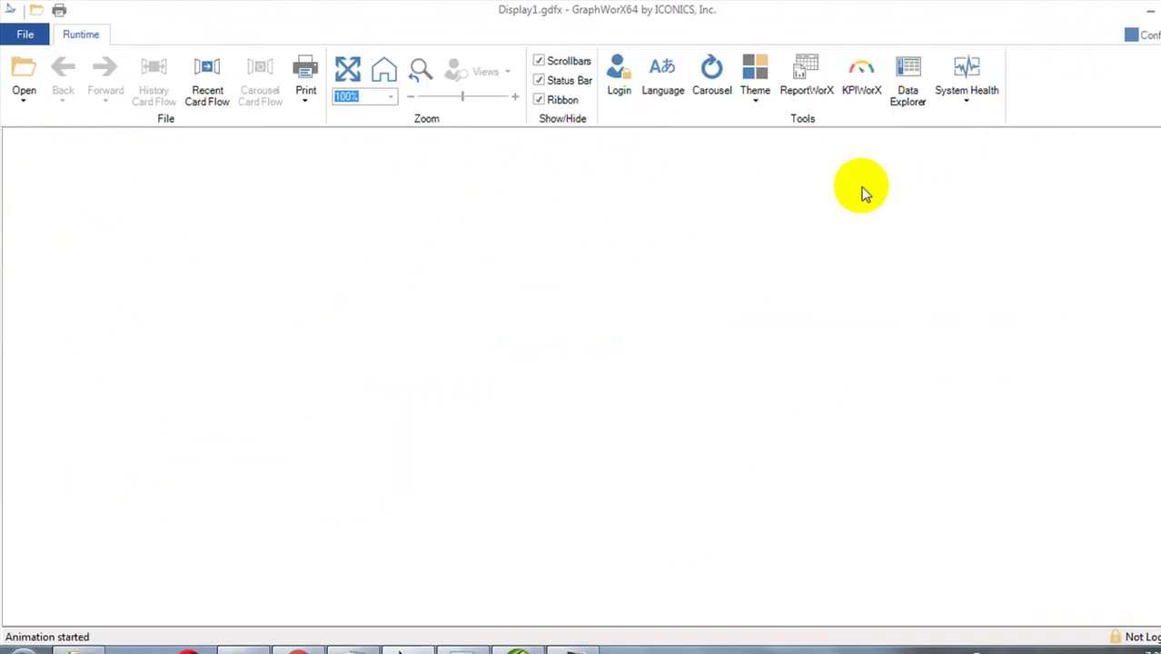
pyautogui.click(811, 88)
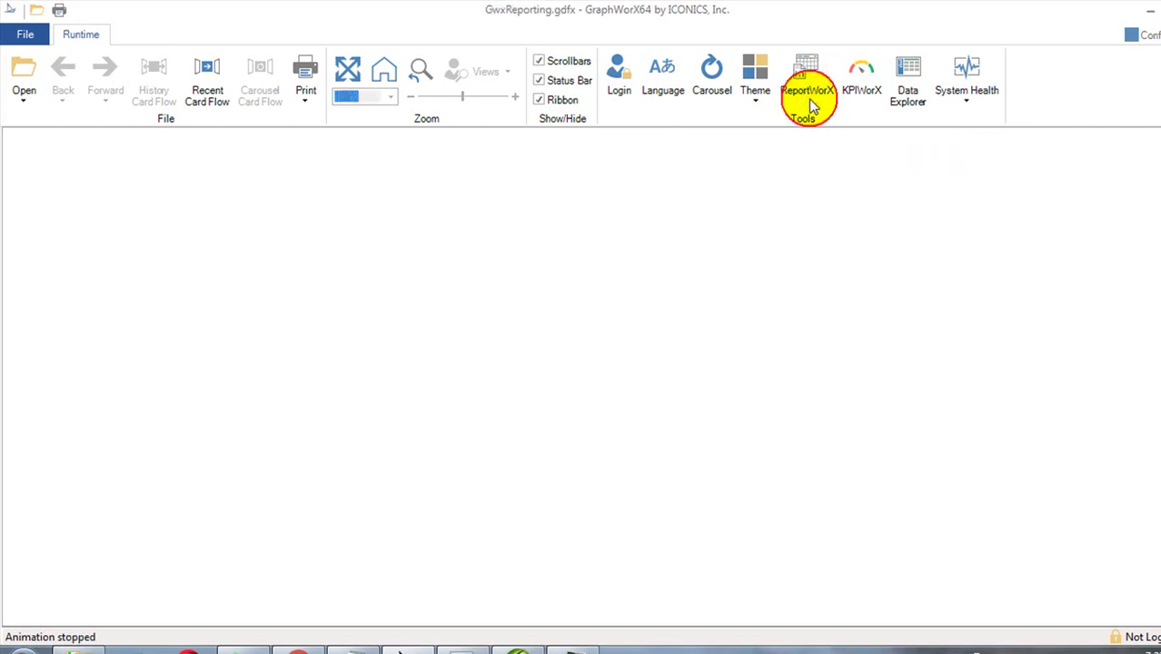
# Launch the Reporting application from the ICONICS Tools program group.
pyautogui.click(27, 638)
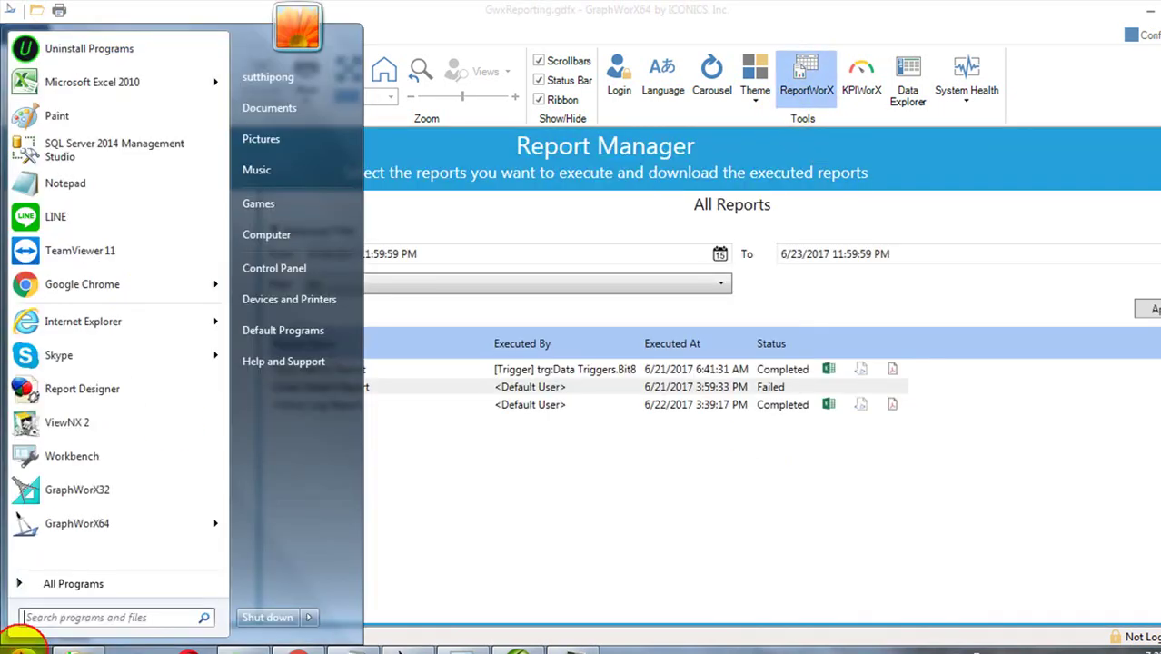
pyautogui.click(36, 578)
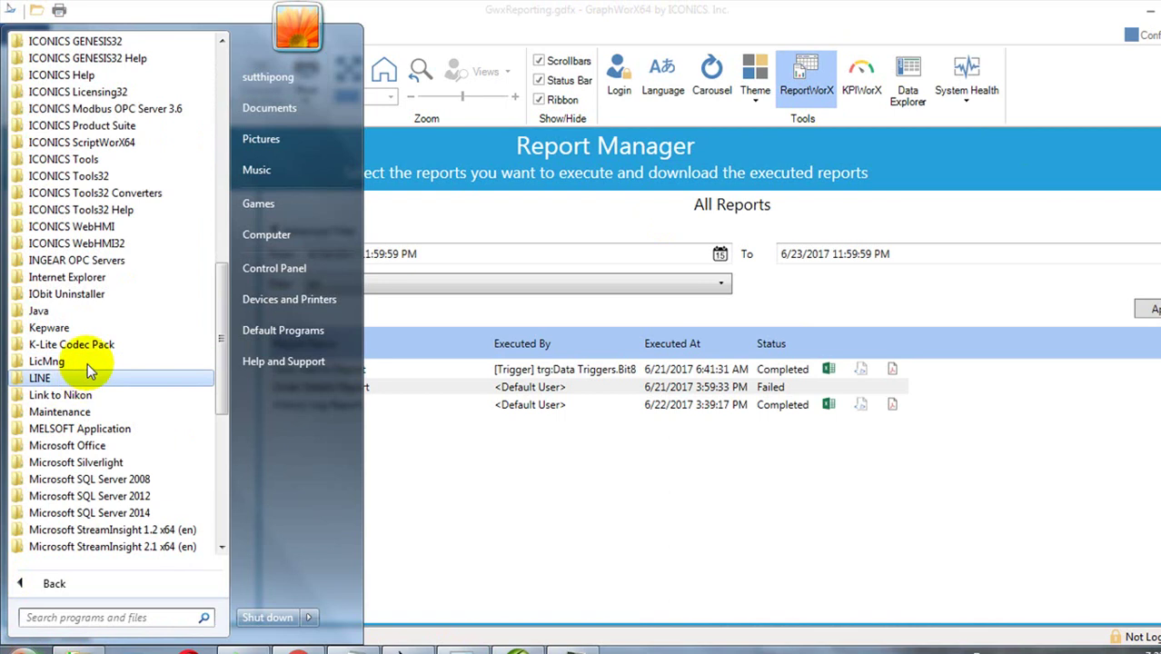
pyautogui.click(95, 162)
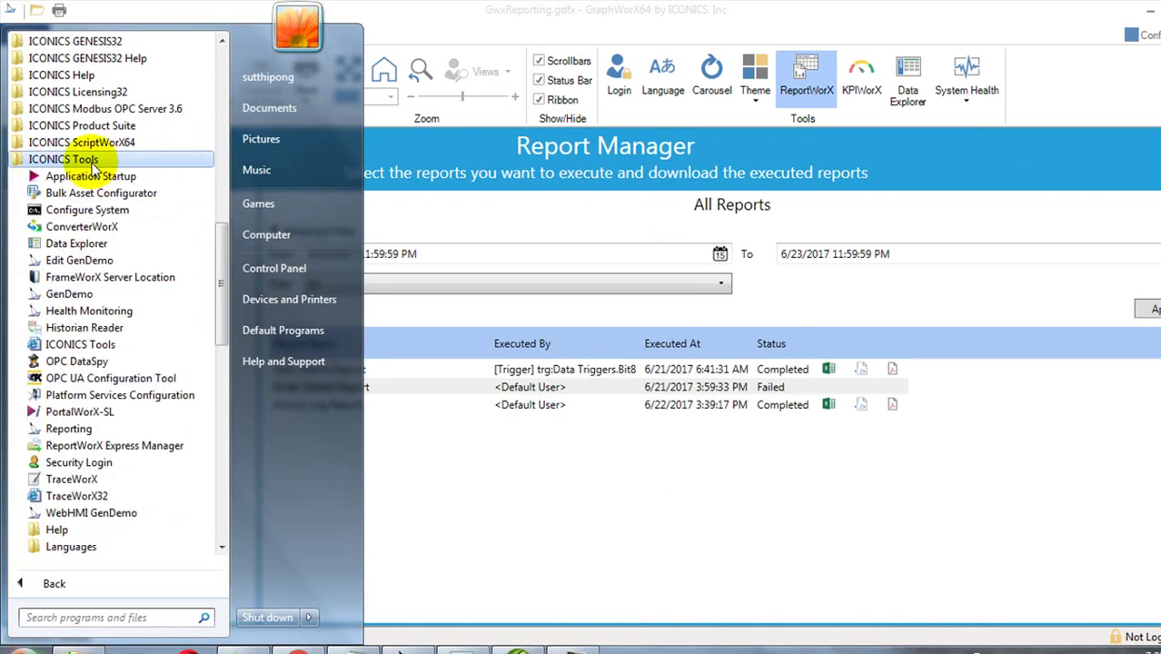
pyautogui.click(68, 428)
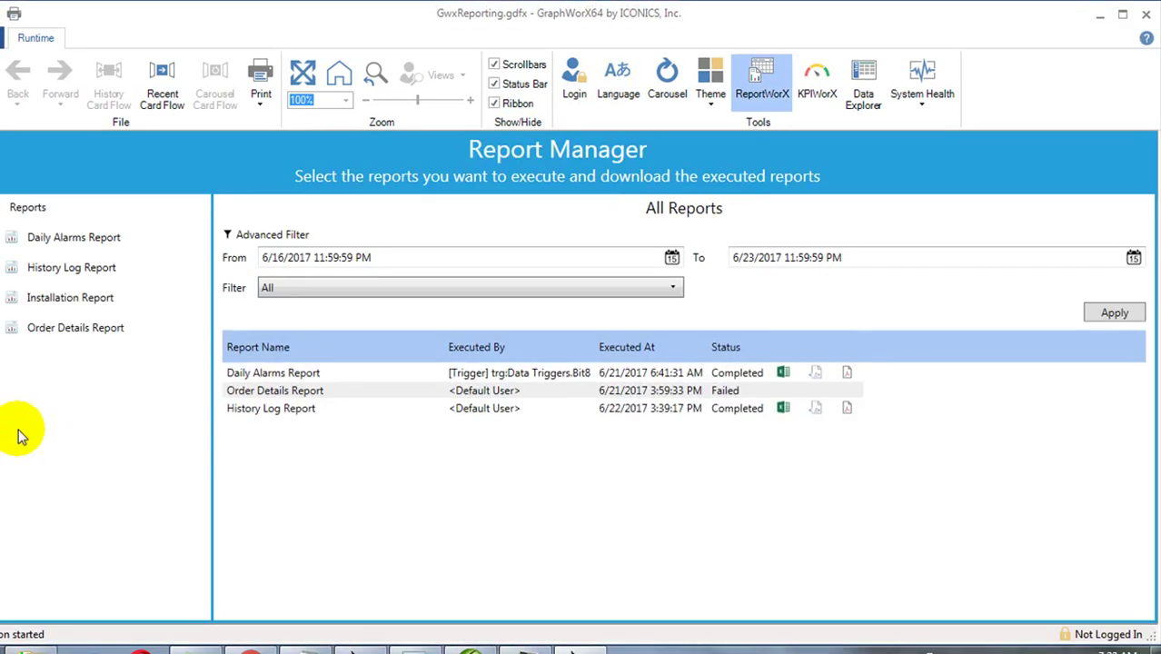
# Execute the History Log Report with normal importance, keeping the start date 6/23/2017 6:22:34 AM and end date 6/23/2017 7:22:34 AM.
pyautogui.click(86, 275)
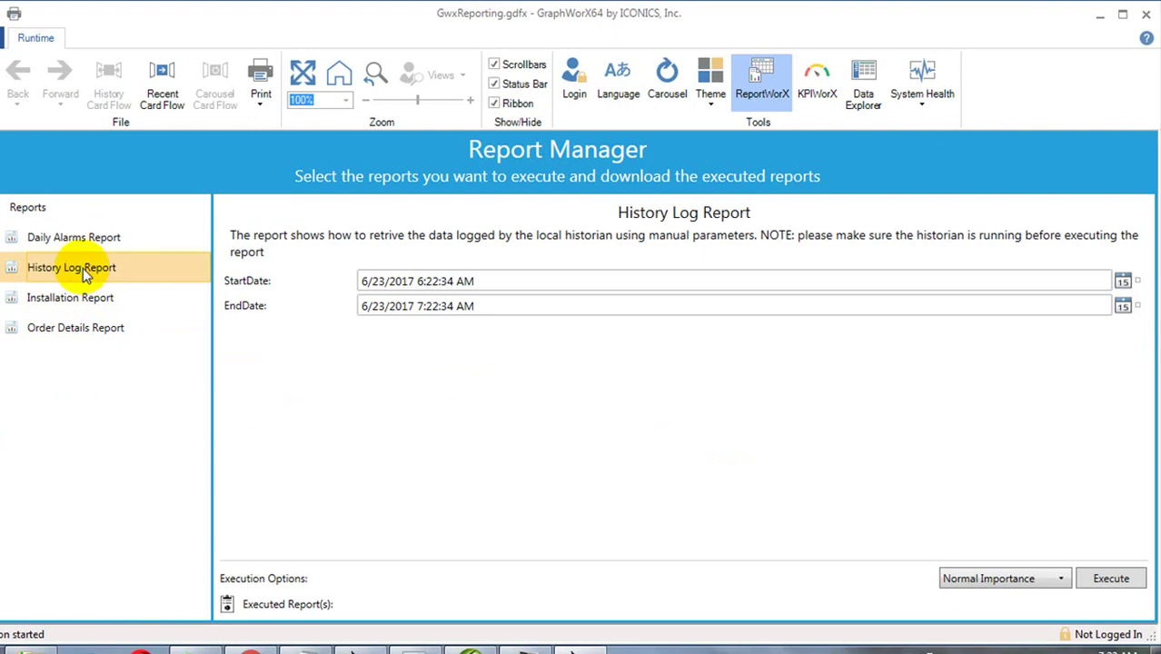
pyautogui.click(1122, 280)
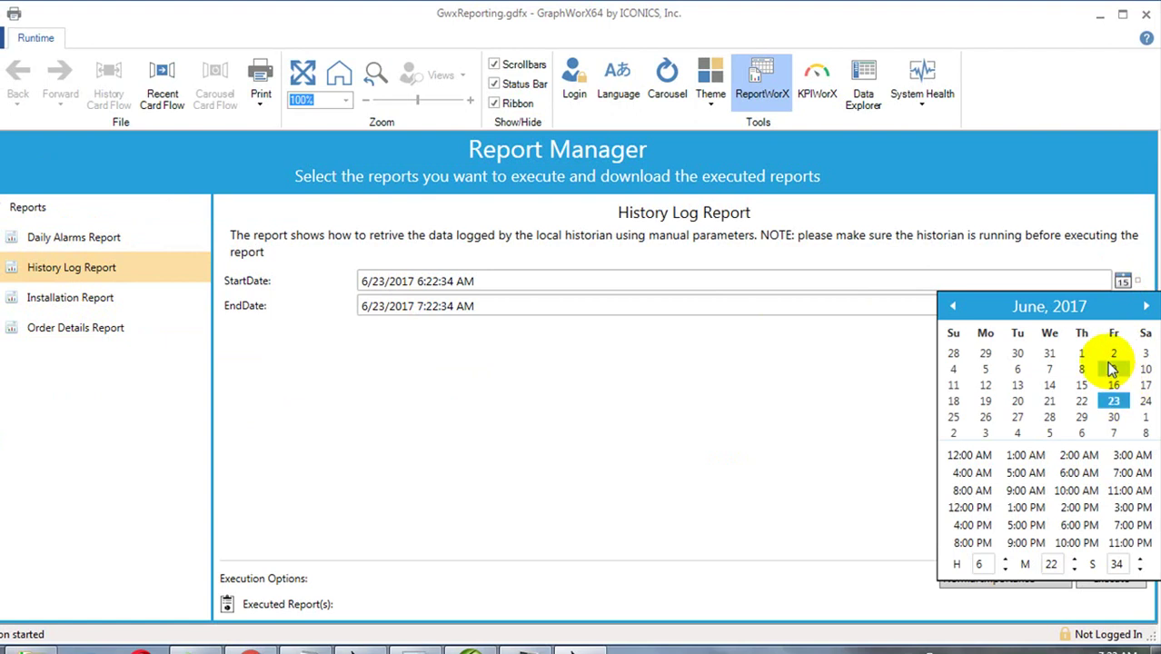
pyautogui.click(1081, 264)
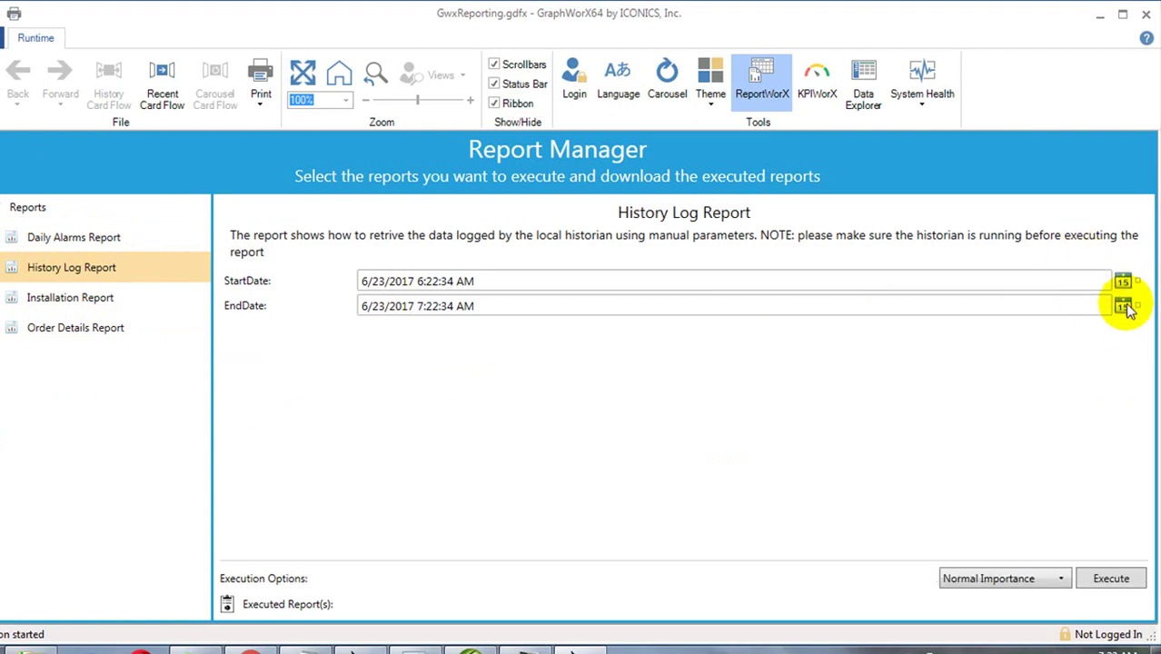
pyautogui.click(1122, 306)
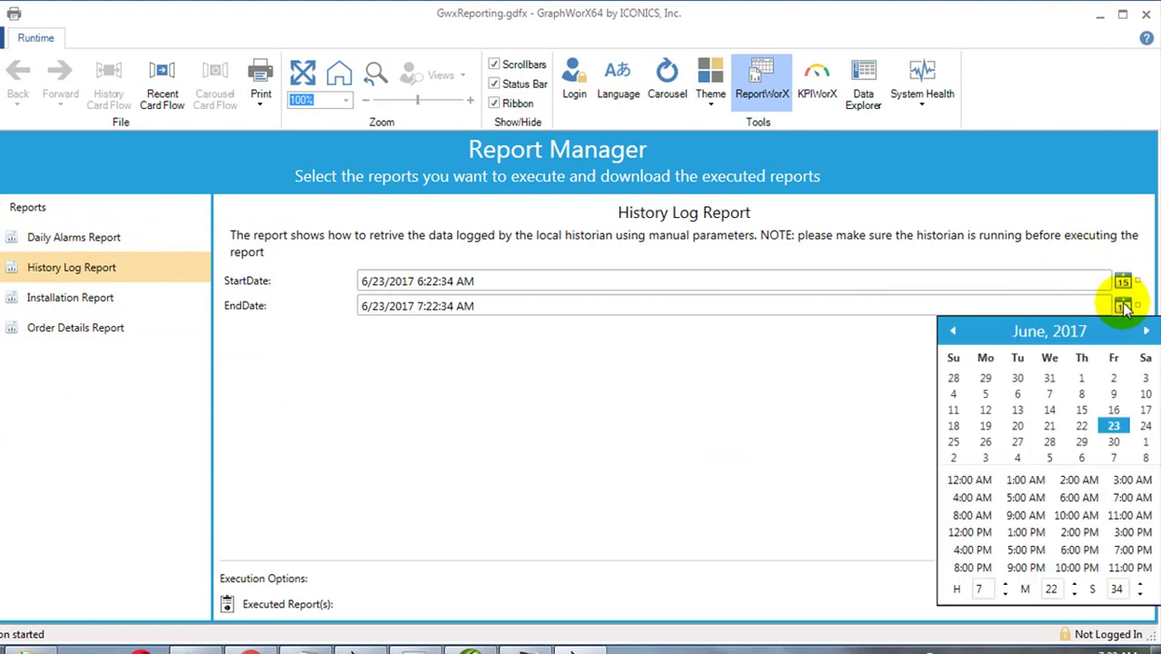
pyautogui.click(1113, 426)
pyautogui.click(816, 501)
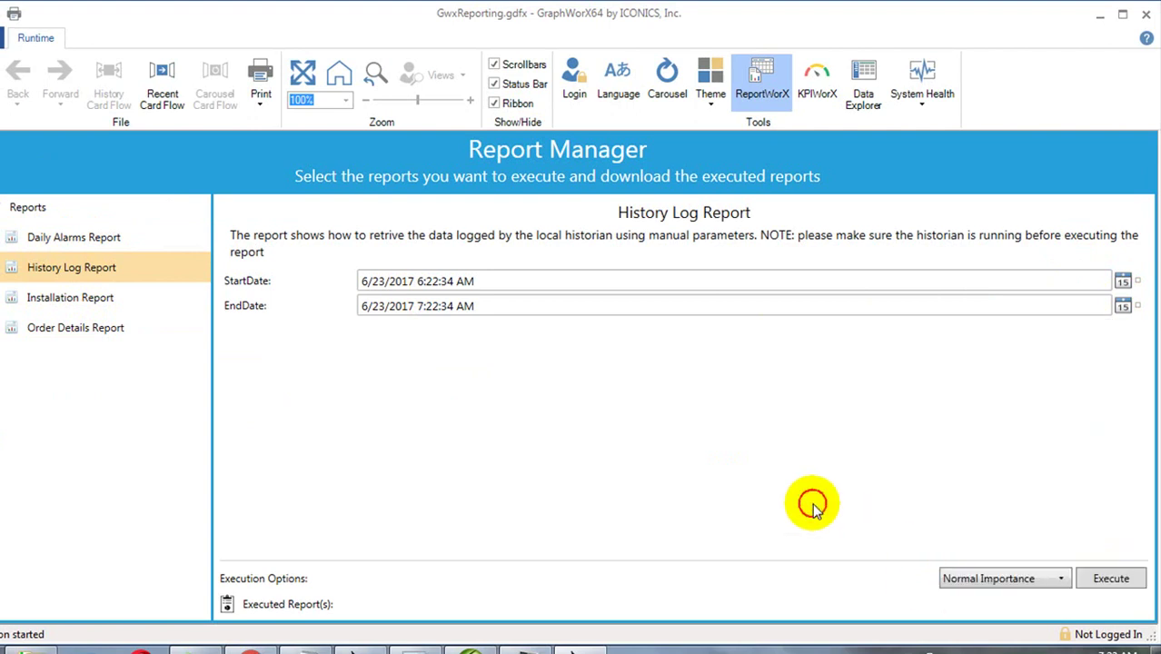
pyautogui.click(1082, 581)
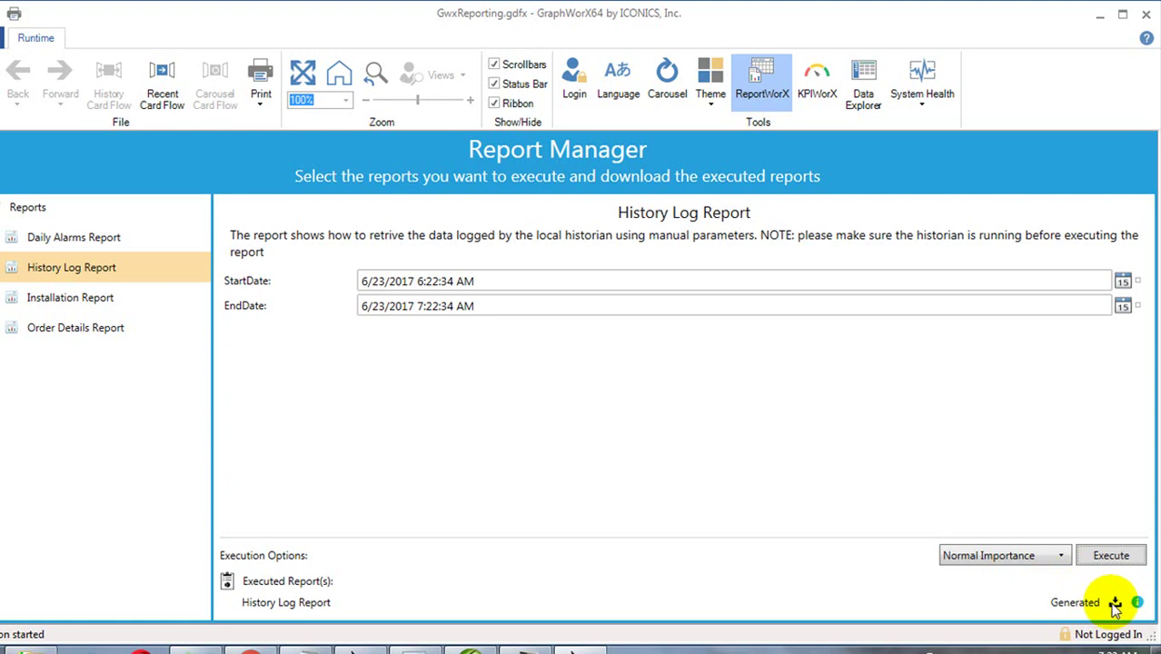
# Download the generated History Log Report to the Documents library as History Log Report2.xlsx.
pyautogui.click(1113, 604)
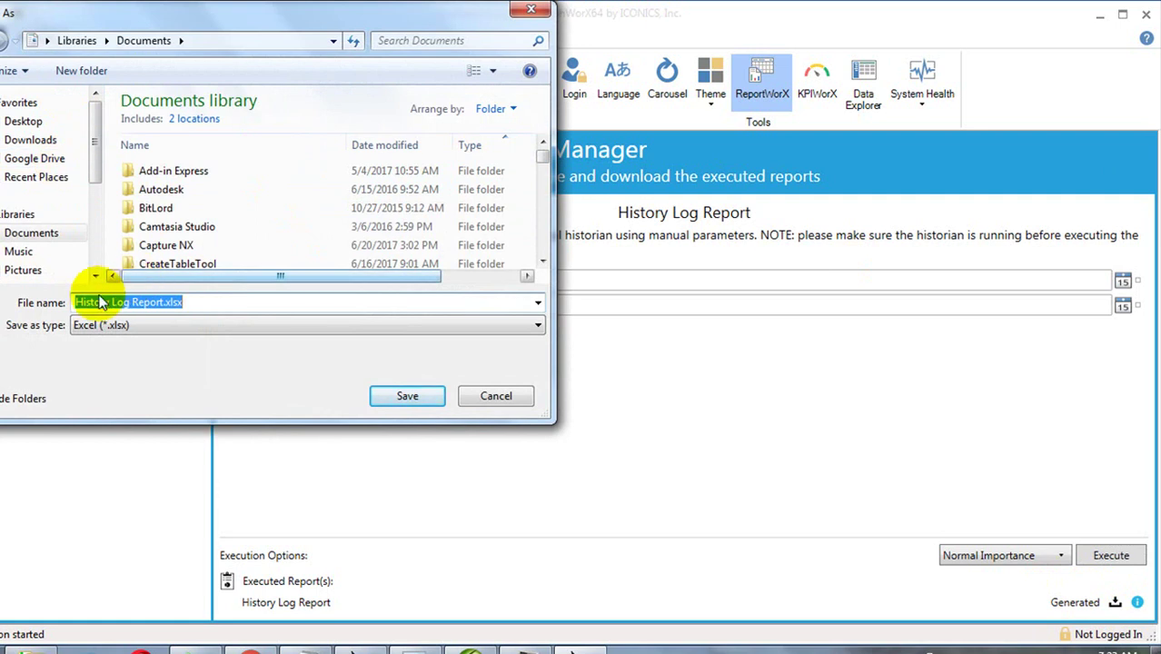
pyautogui.click(164, 302)
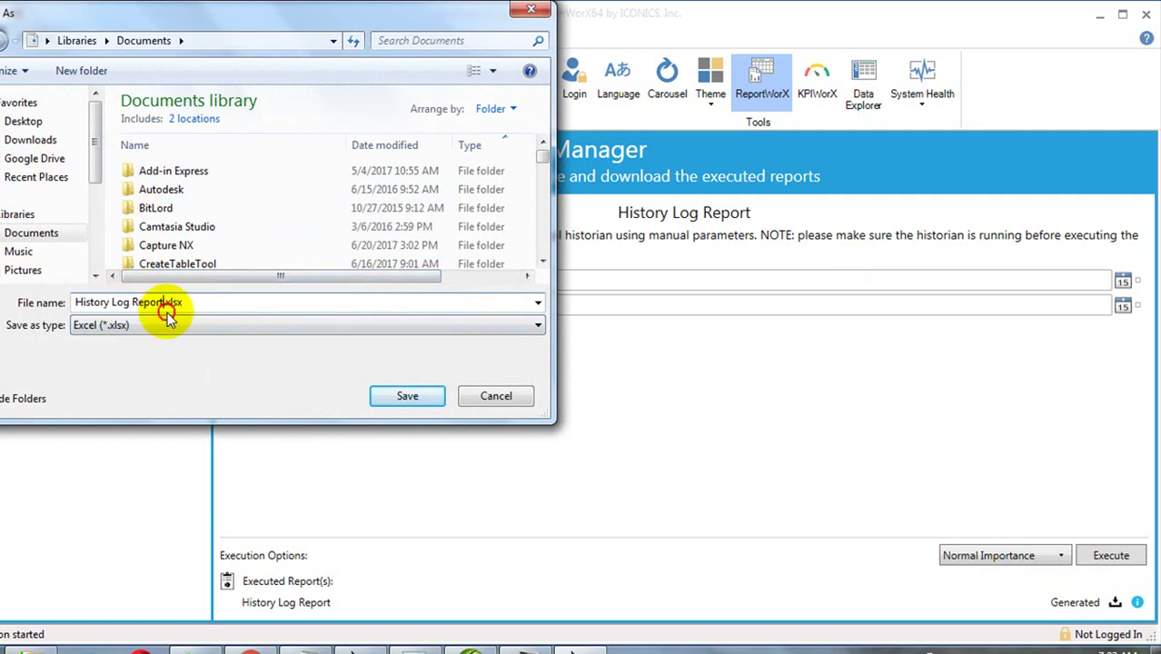
pyautogui.write('2')
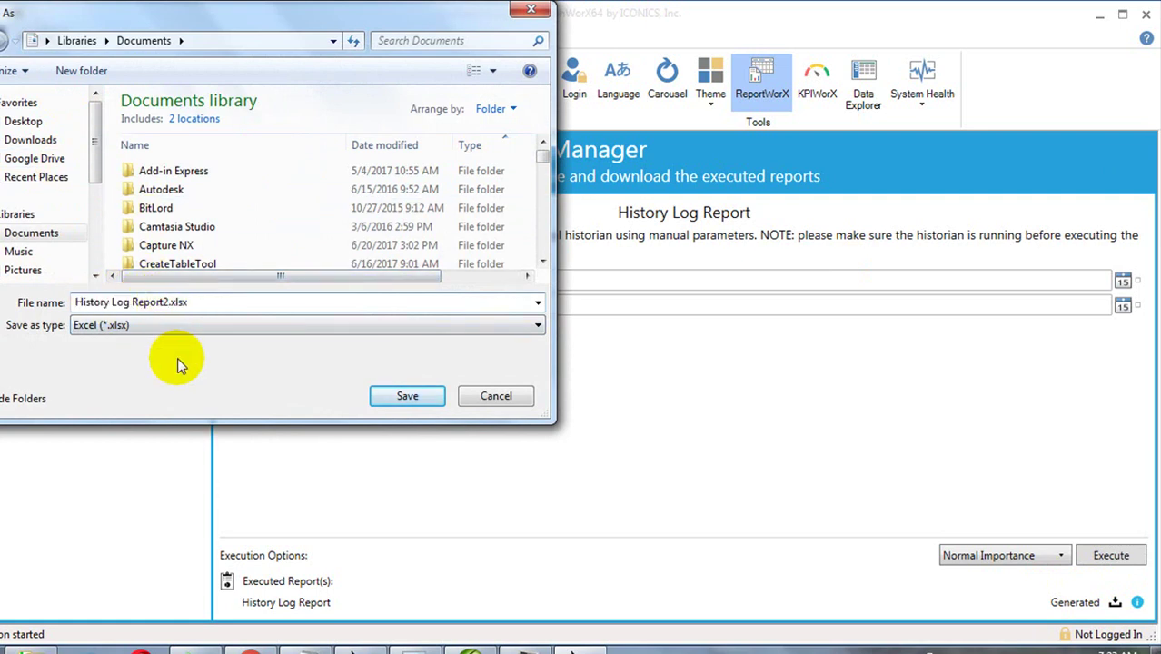
pyautogui.click(405, 395)
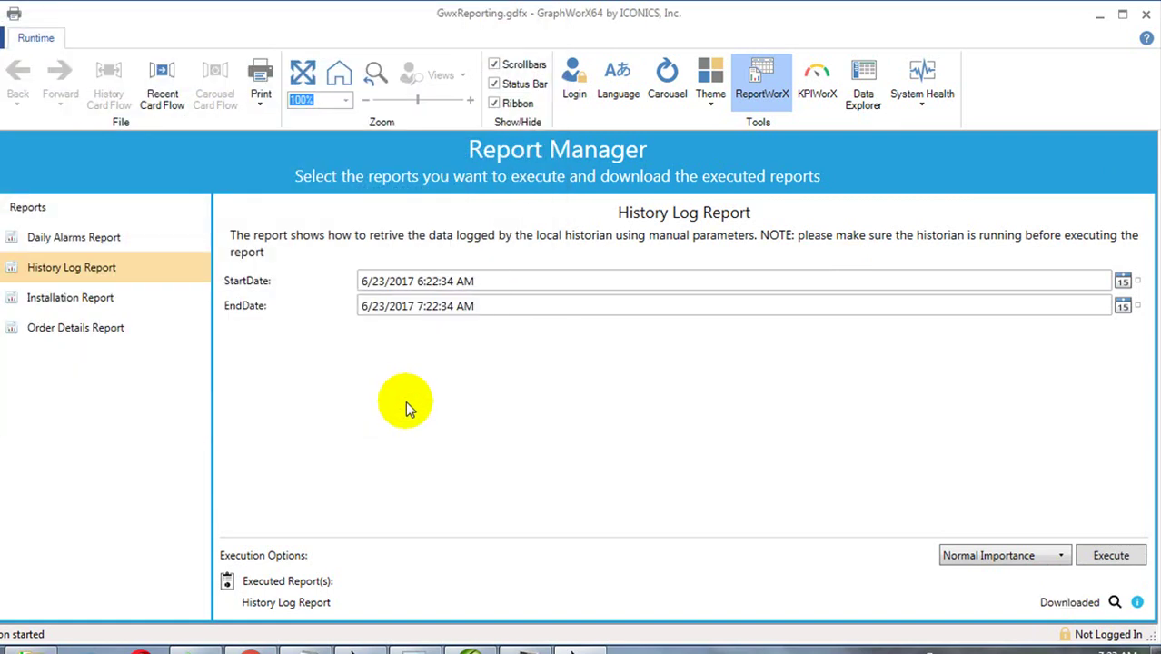
# Open History Log Report2.xlsx from the Documents library in Excel and examine its historical data rows.
pyautogui.click(23, 650)
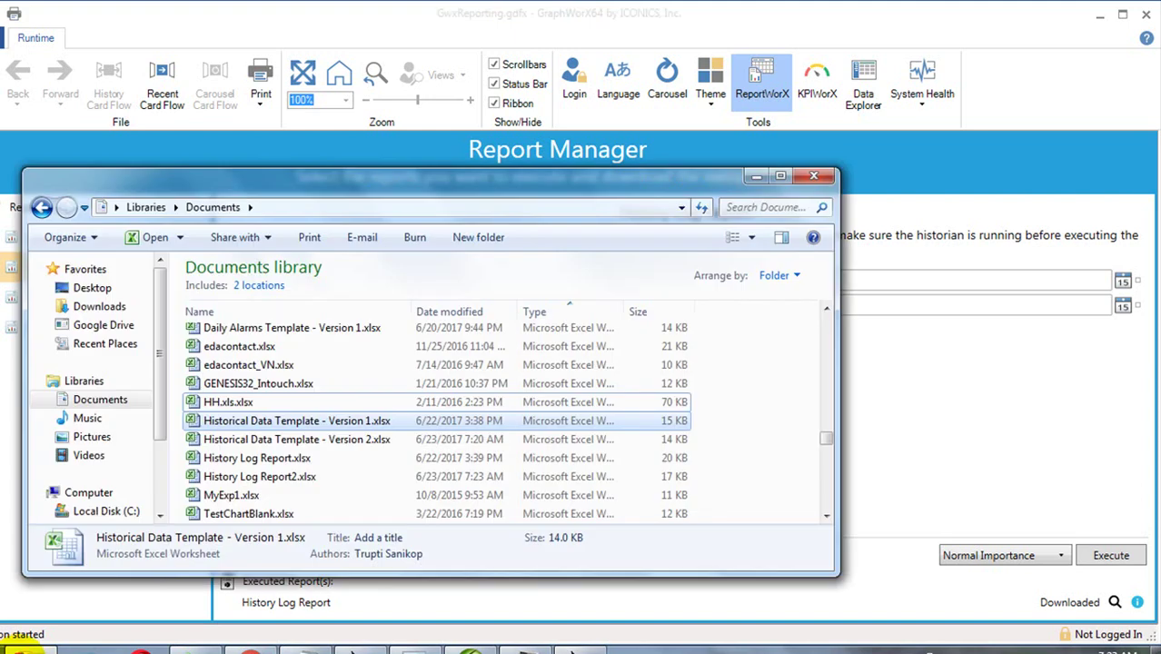
pyautogui.click(293, 479)
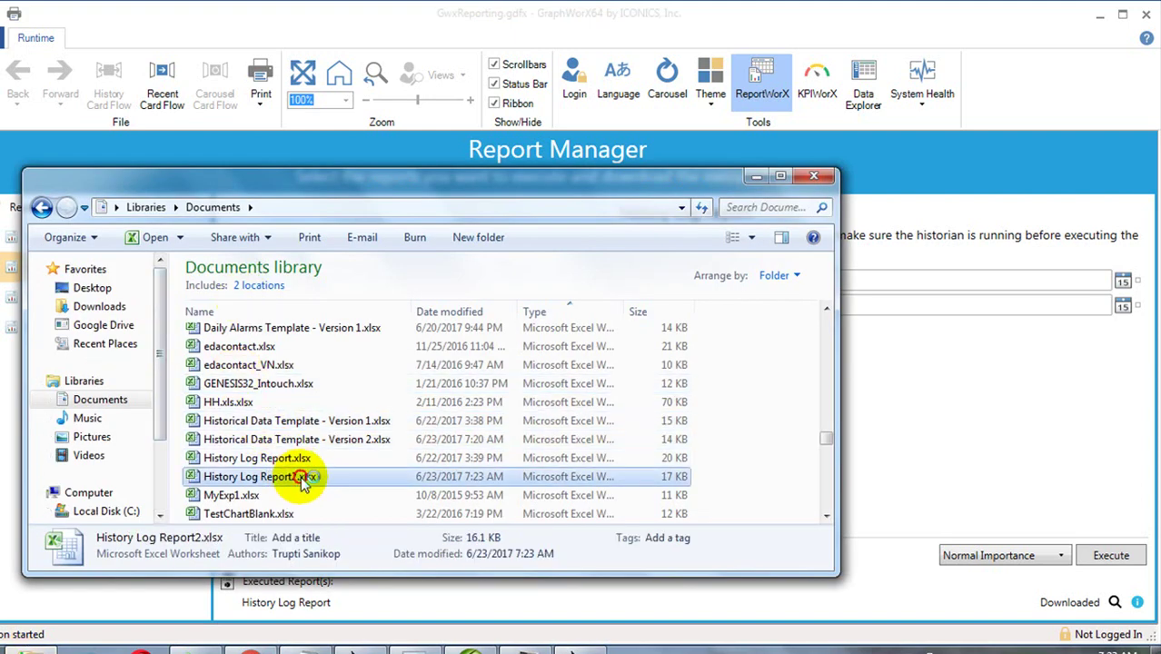
pyautogui.doubleClick(302, 478)
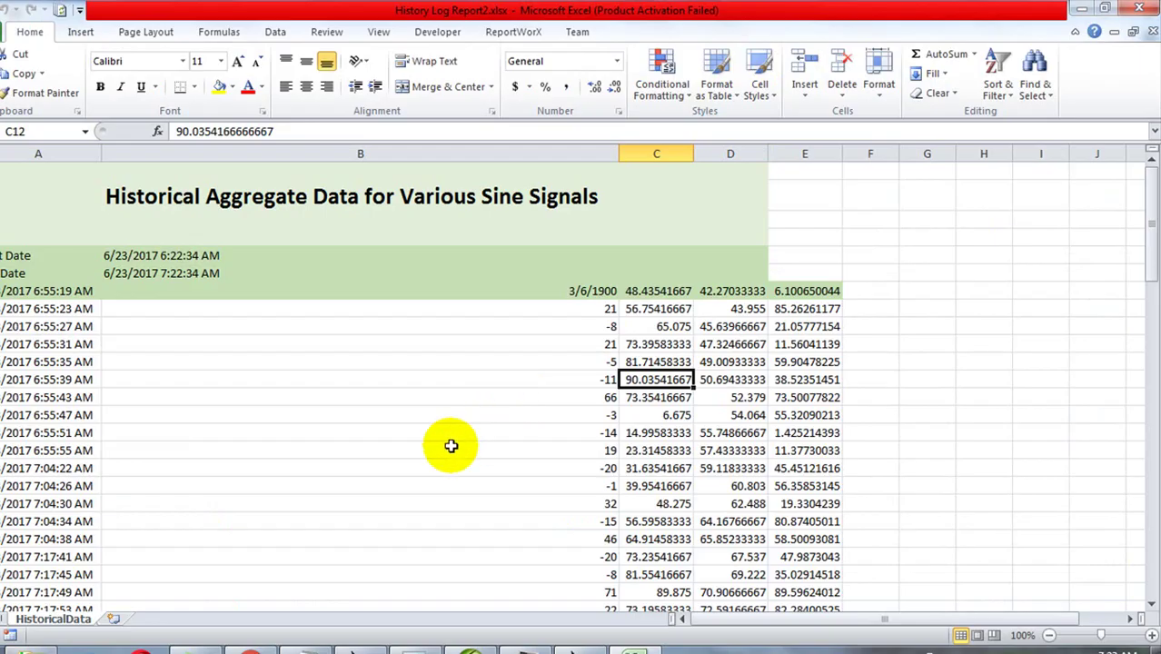
pyautogui.click(459, 409)
pyautogui.scroll(-6, 459, 409)
pyautogui.scroll(6, 462, 411)
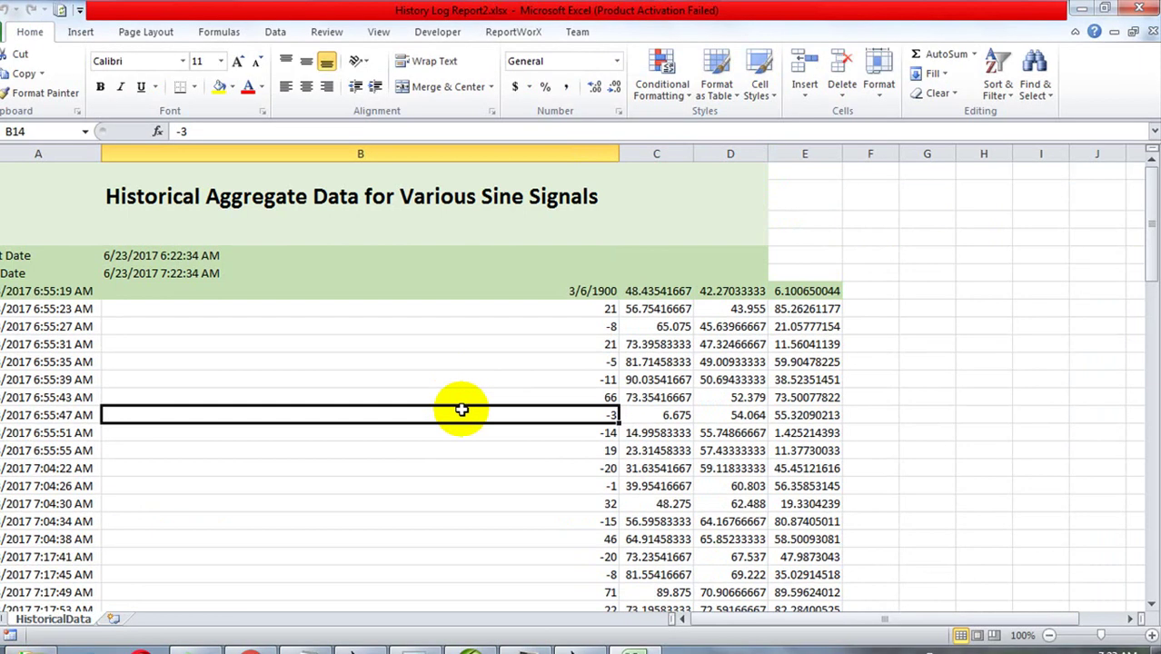
pyautogui.scroll(-2, 462, 411)
pyautogui.scroll(2, 462, 411)
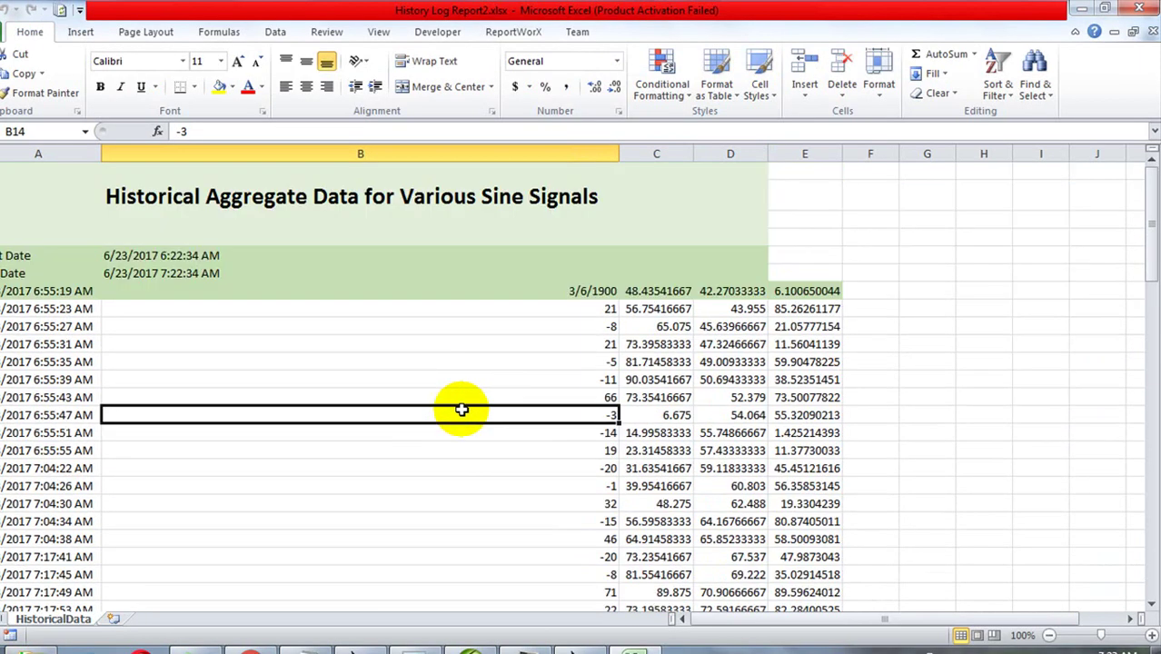